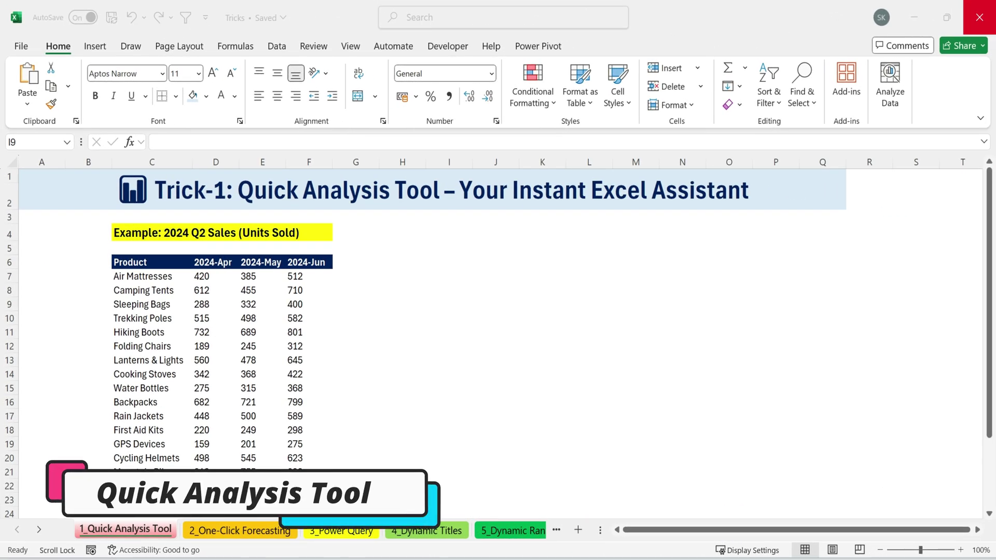
Step: Select the Q2 sales table after trying its product names, monthly figures and headers
{"action": "left_click", "coordinate": [147, 233]}
{"action": "left_click_drag", "start_coordinate": [134, 263], "coordinate": [322, 469]}
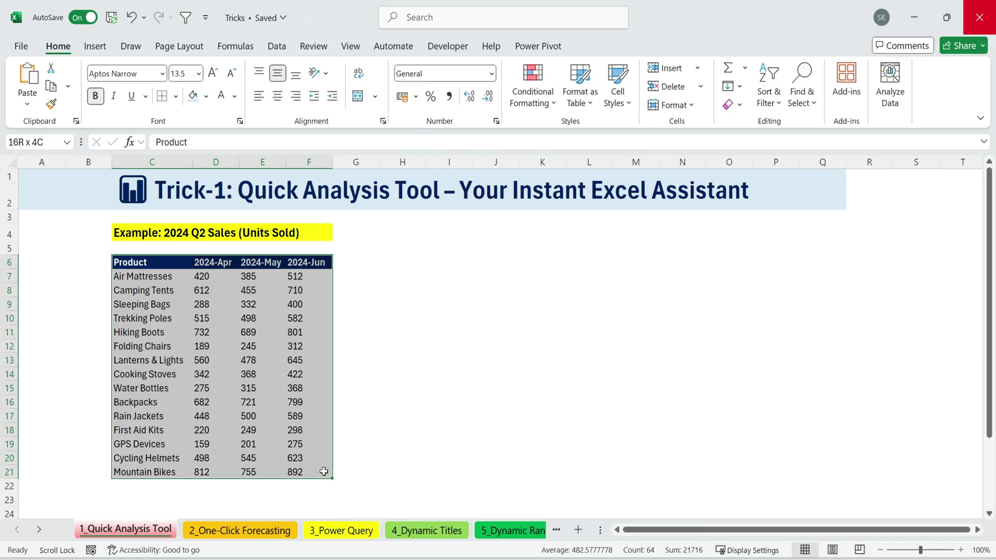
{"action": "left_click", "coordinate": [358, 286]}
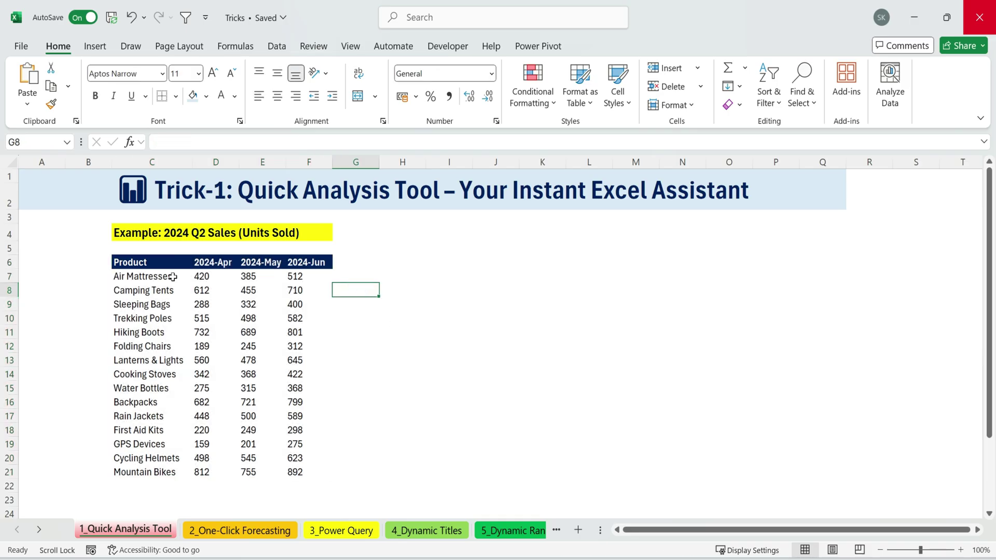
{"action": "left_click_drag", "start_coordinate": [173, 277], "coordinate": [161, 472]}
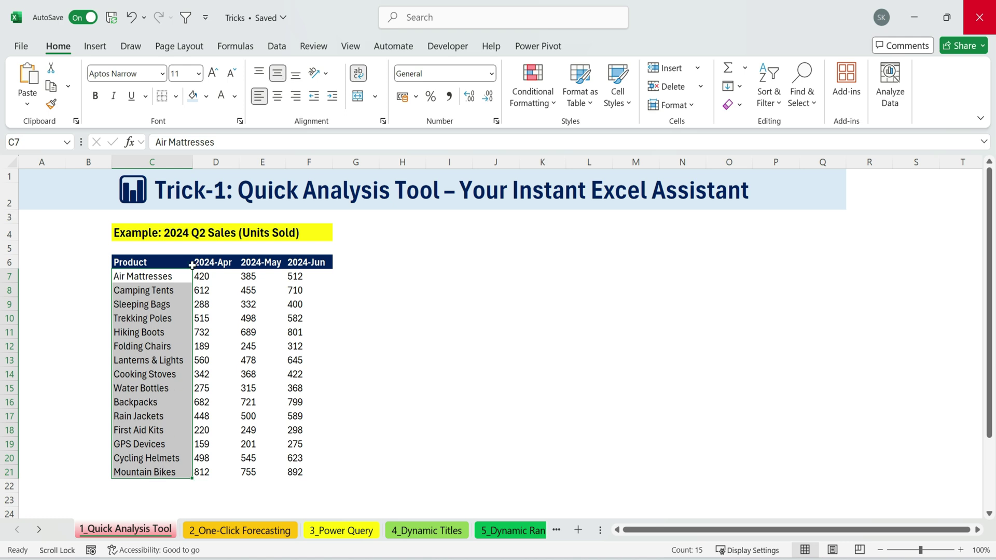
{"action": "left_click_drag", "start_coordinate": [210, 278], "coordinate": [286, 477]}
{"action": "left_click_drag", "start_coordinate": [139, 267], "coordinate": [314, 475]}
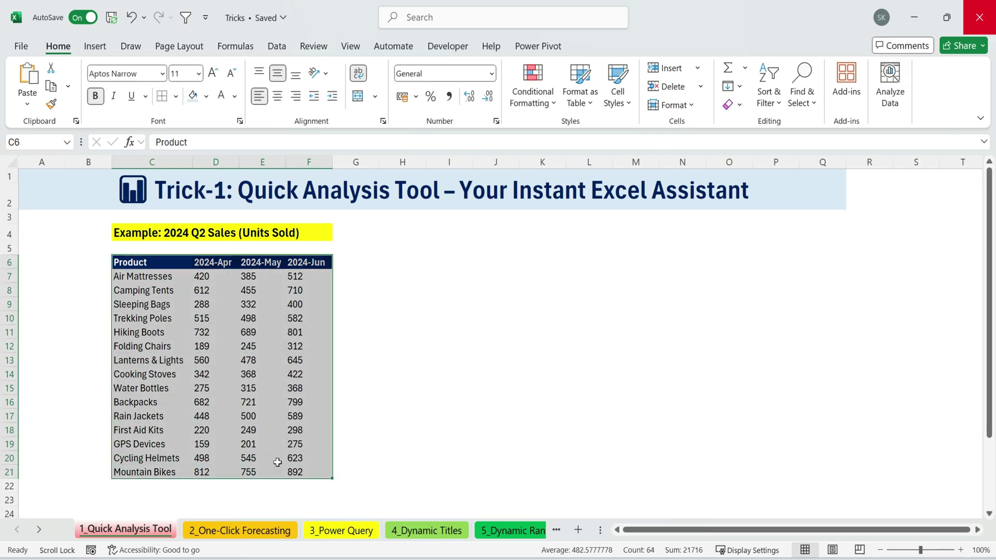
{"action": "left_click", "coordinate": [202, 320]}
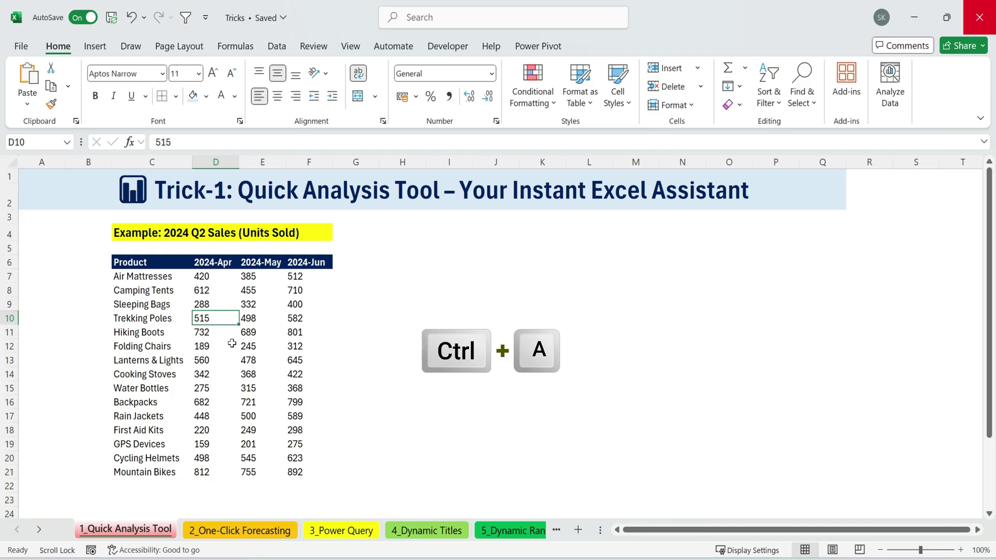
{"action": "key", "text": "ctrl+a"}
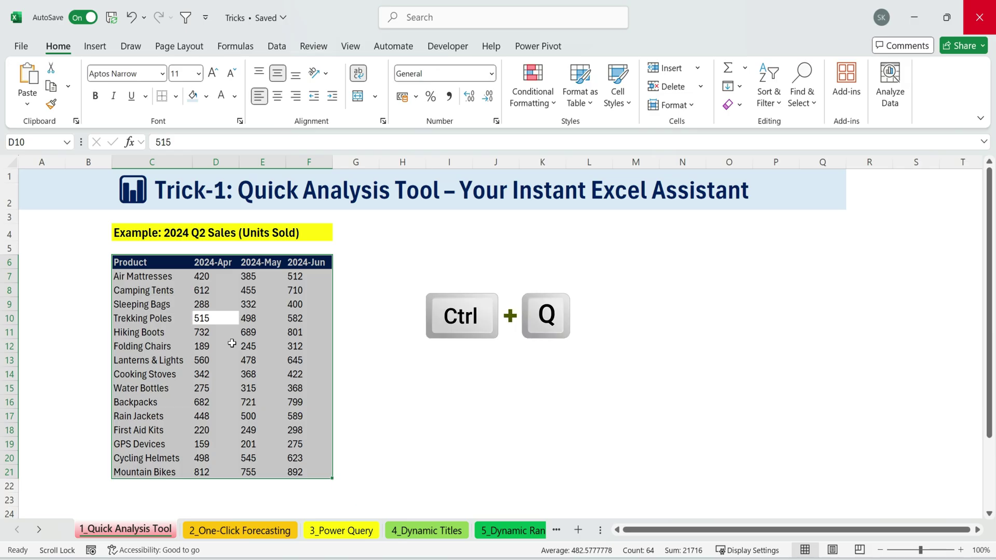
Step: Preview the Quick Analysis Charts, Tables, Sparklines and Totals suggestions, ending on Formatting
{"action": "key", "text": "ctrl+q"}
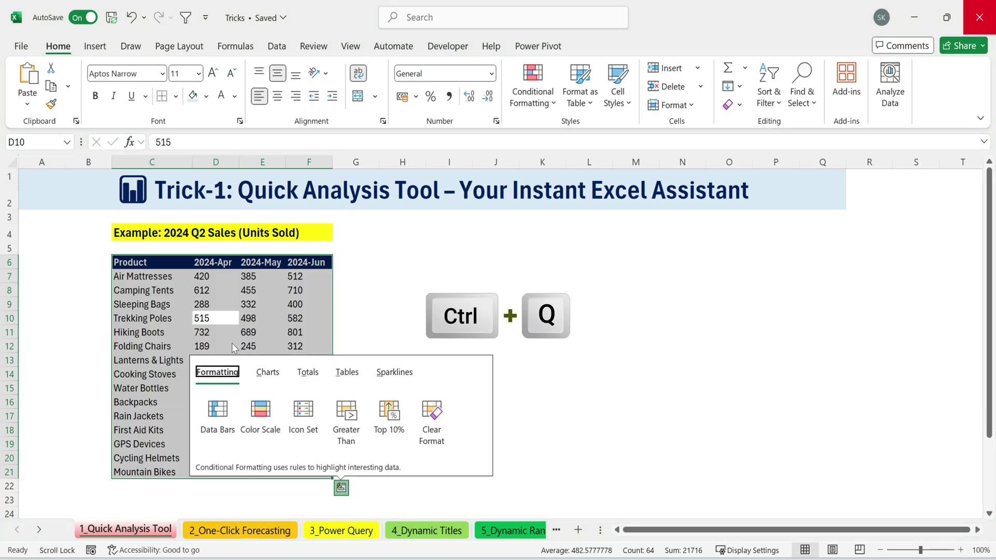
{"action": "left_click", "coordinate": [268, 373]}
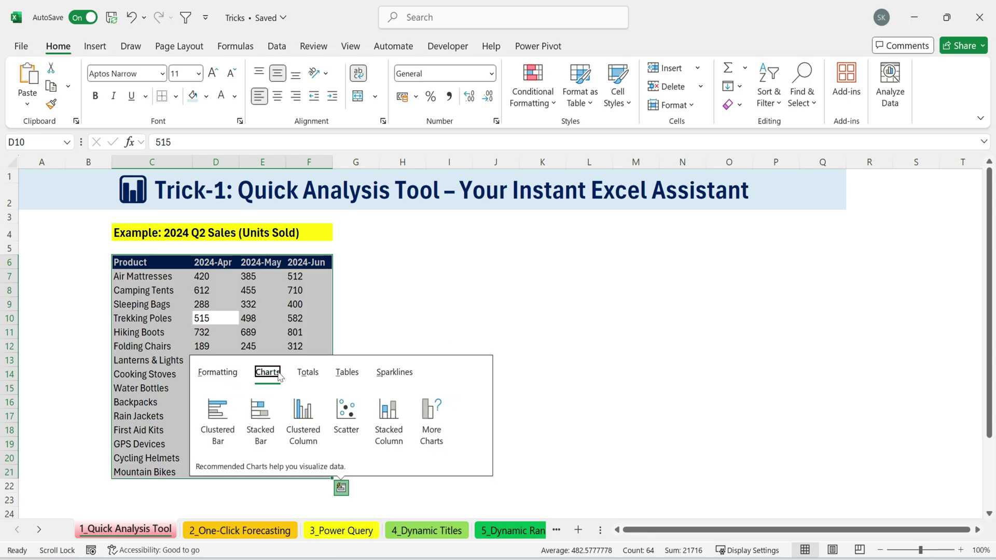
{"action": "left_click", "coordinate": [347, 372]}
{"action": "left_click", "coordinate": [405, 374]}
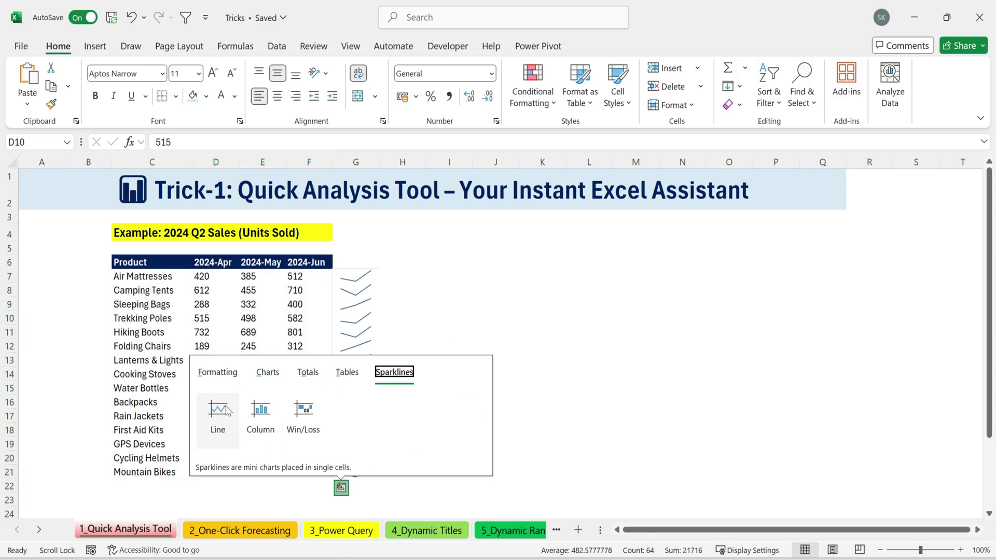
{"action": "left_click", "coordinate": [347, 373]}
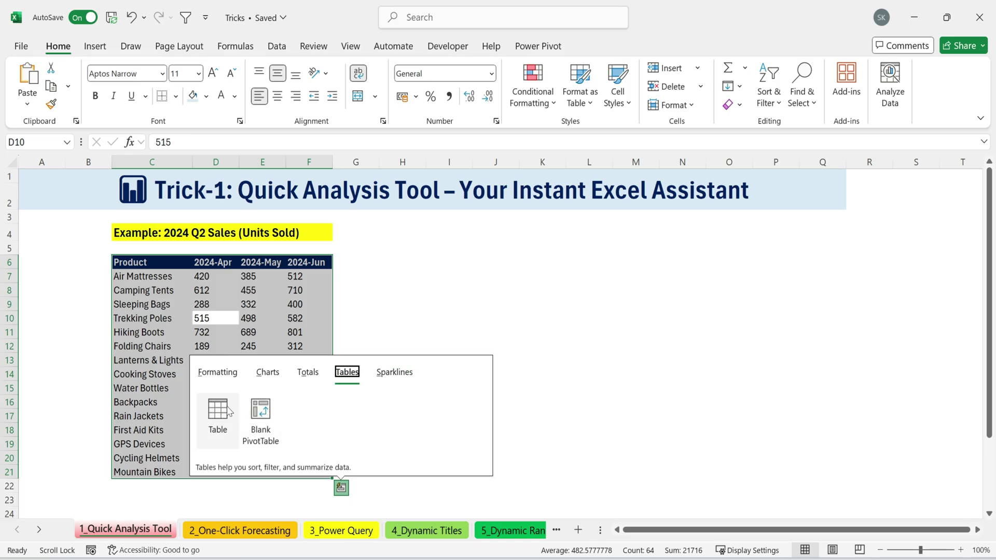
{"action": "left_click", "coordinate": [311, 378]}
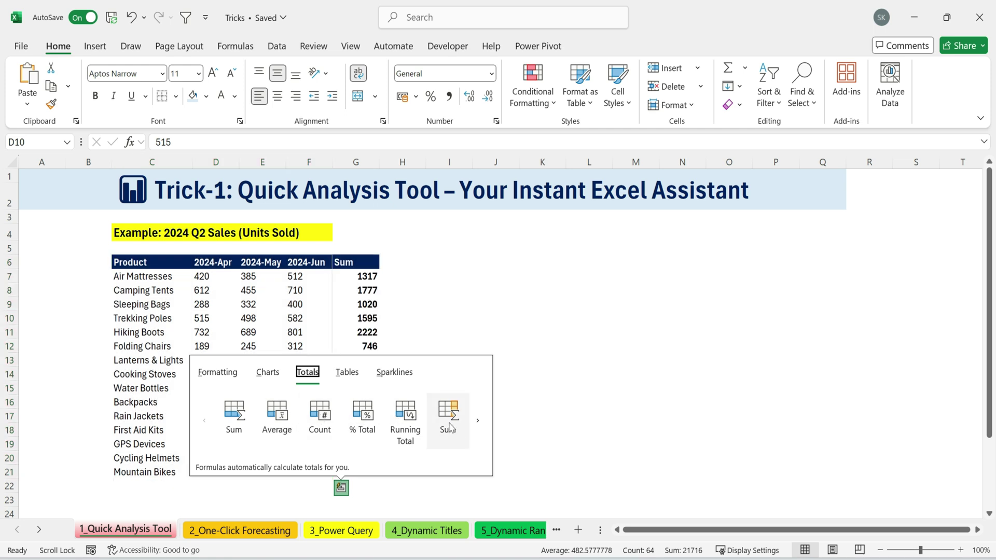
{"action": "left_click", "coordinate": [268, 373]}
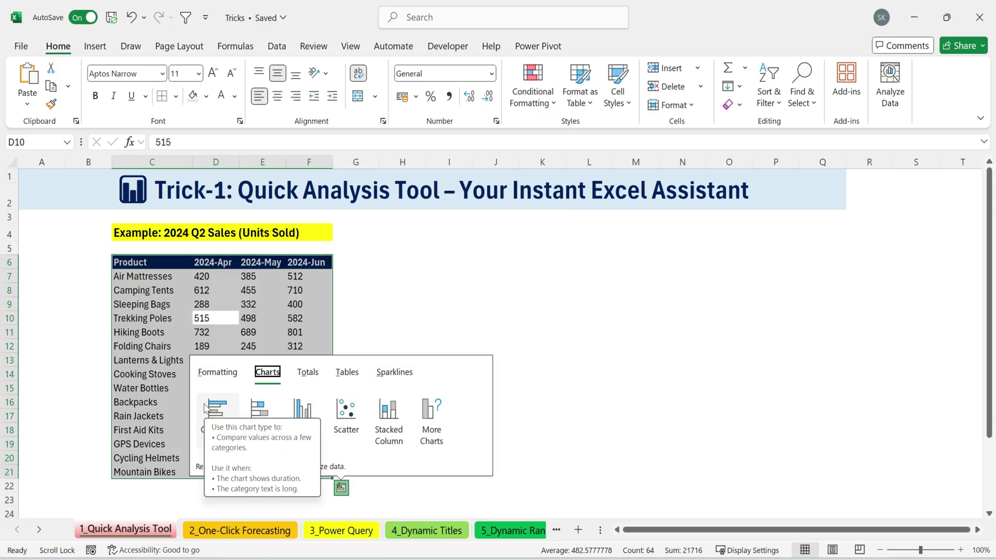
{"action": "key", "text": "Left"}
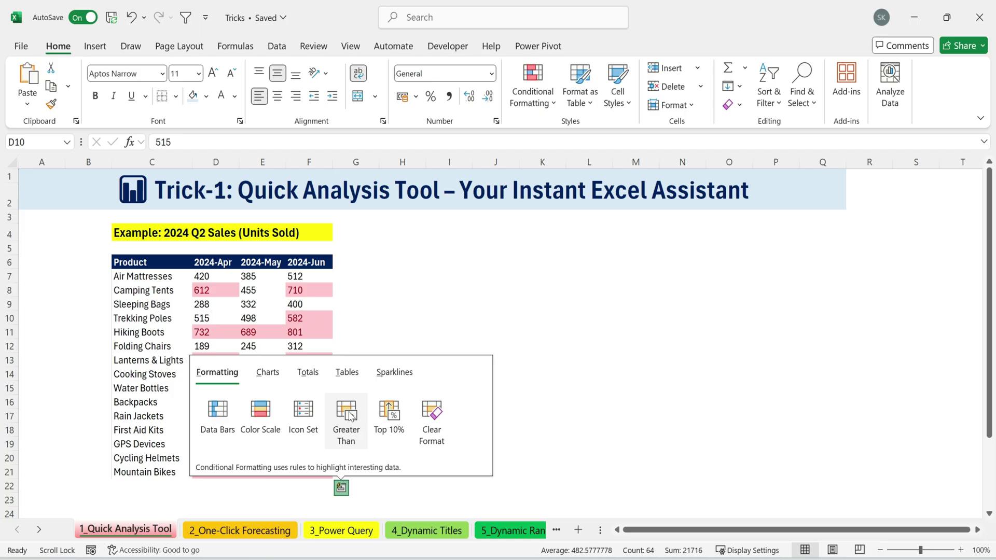
Step: Apply a Greater Than 600 highlight using Green Fill with Dark Green Text
{"action": "left_click", "coordinate": [348, 412]}
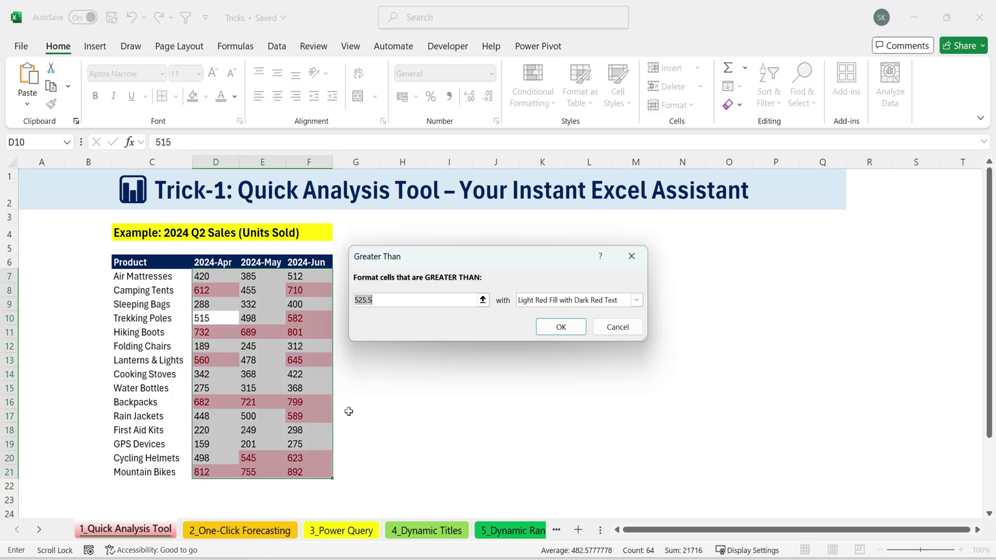
{"action": "type", "text": "600"}
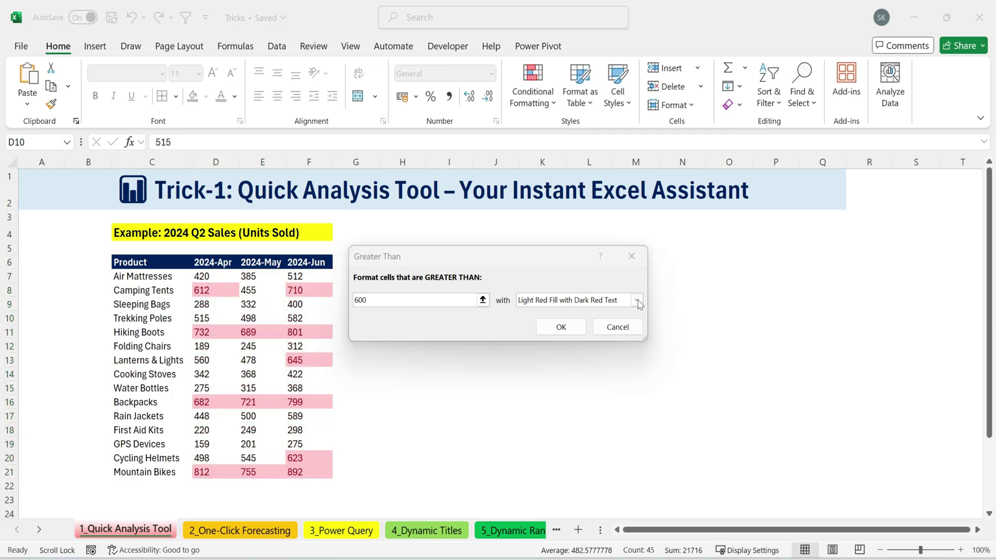
{"action": "left_click", "coordinate": [637, 300]}
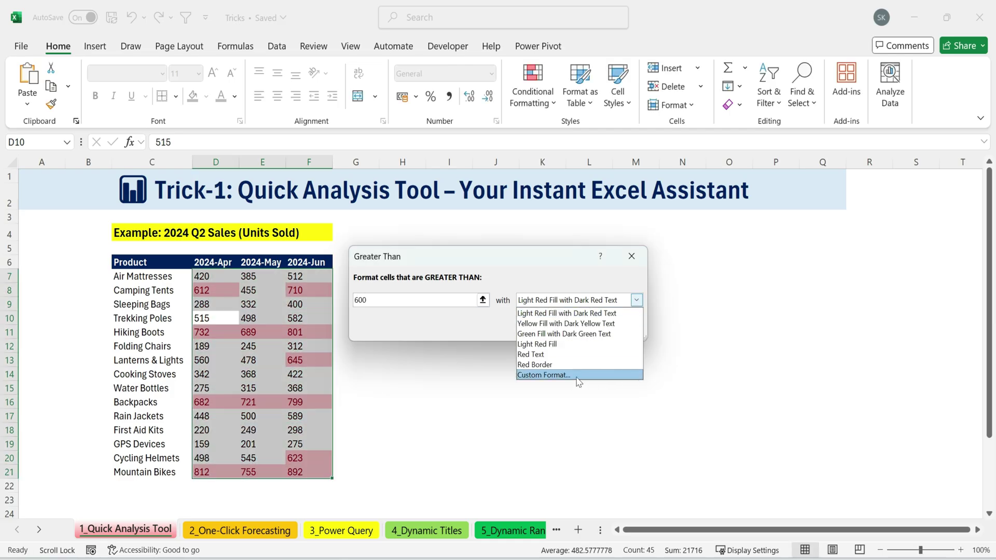
{"action": "left_click", "coordinate": [601, 335]}
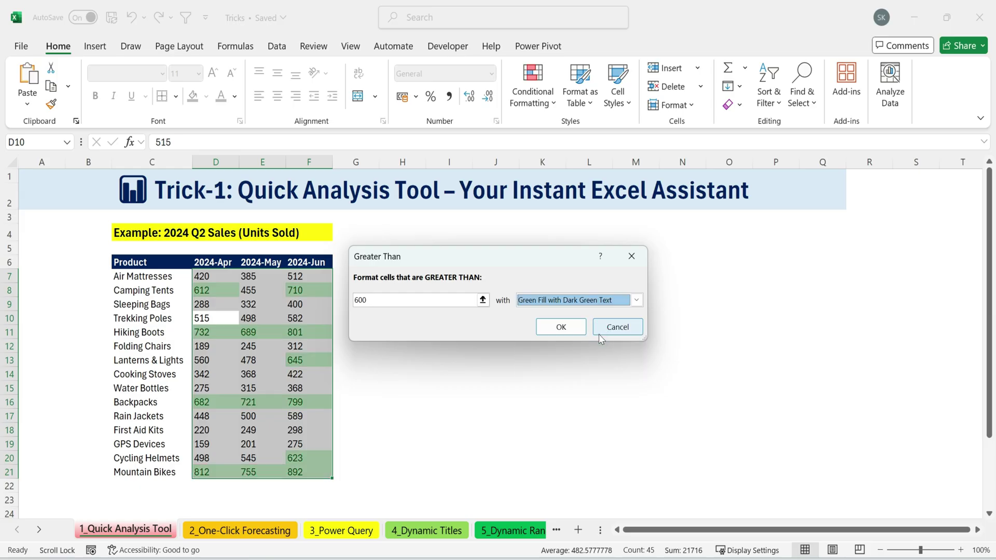
{"action": "left_click", "coordinate": [569, 327]}
{"action": "left_click", "coordinate": [394, 291]}
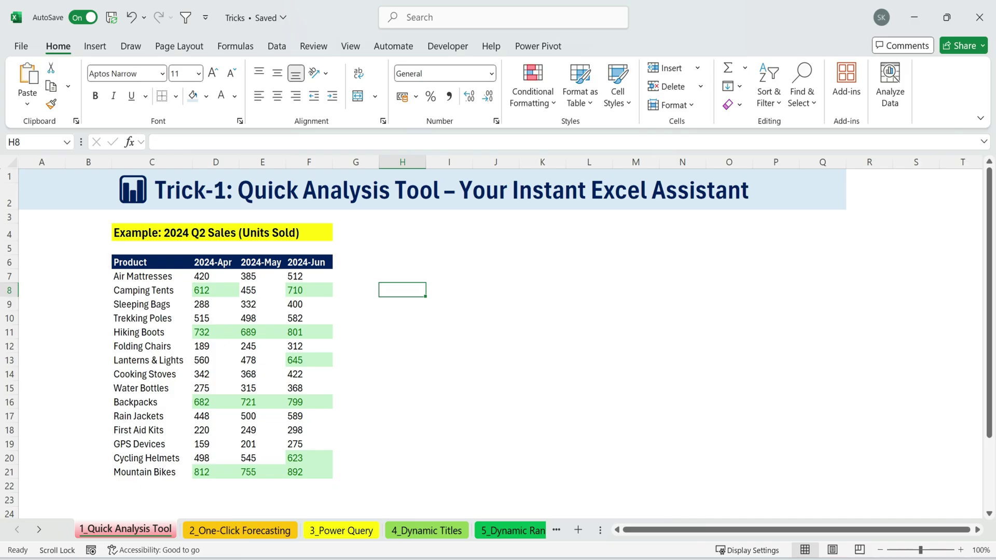
Step: Add Quick Analysis line sparklines for April–June beside each product row of the Q2 table
{"action": "left_click", "coordinate": [181, 317]}
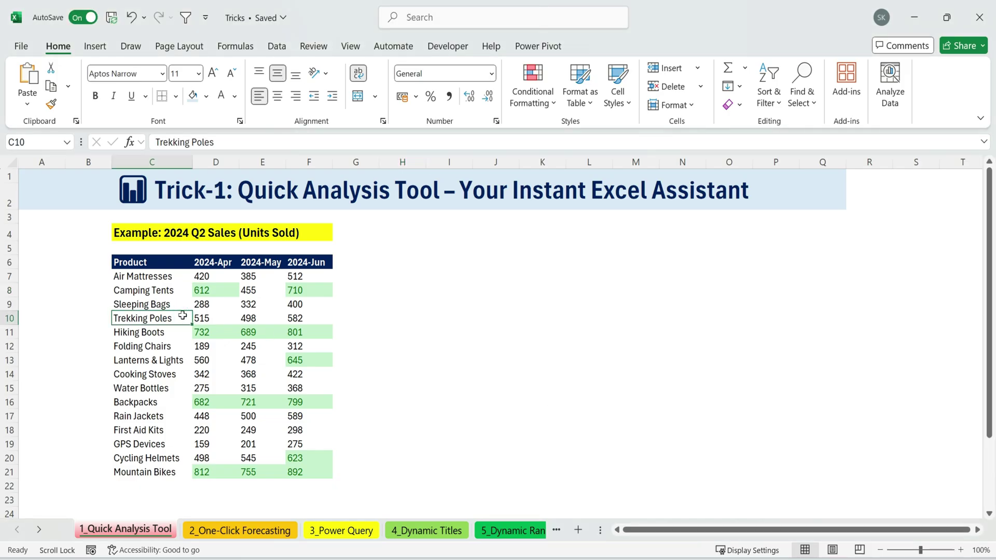
{"action": "key", "text": "ctrl+a"}
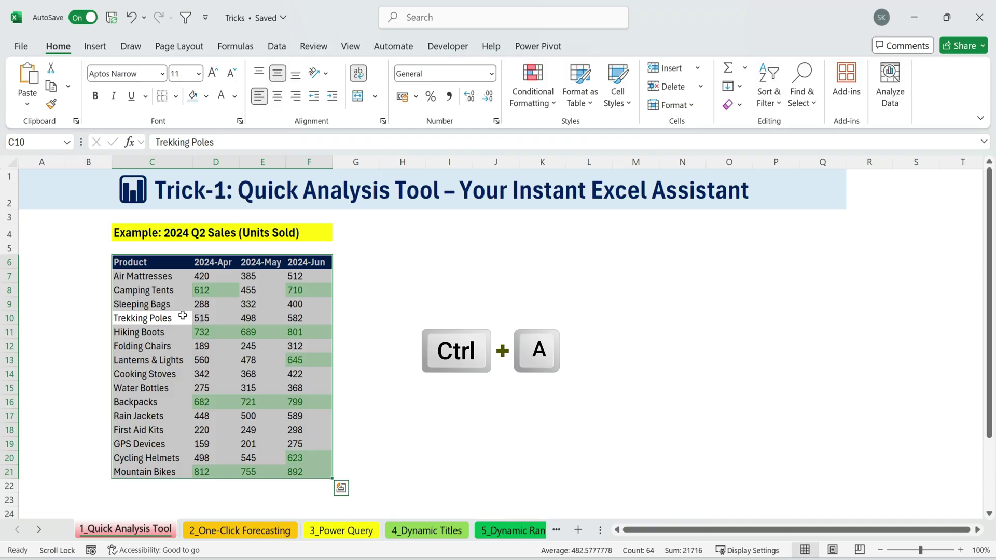
{"action": "key", "text": "ctrl+q"}
{"action": "left_click", "coordinate": [341, 487]}
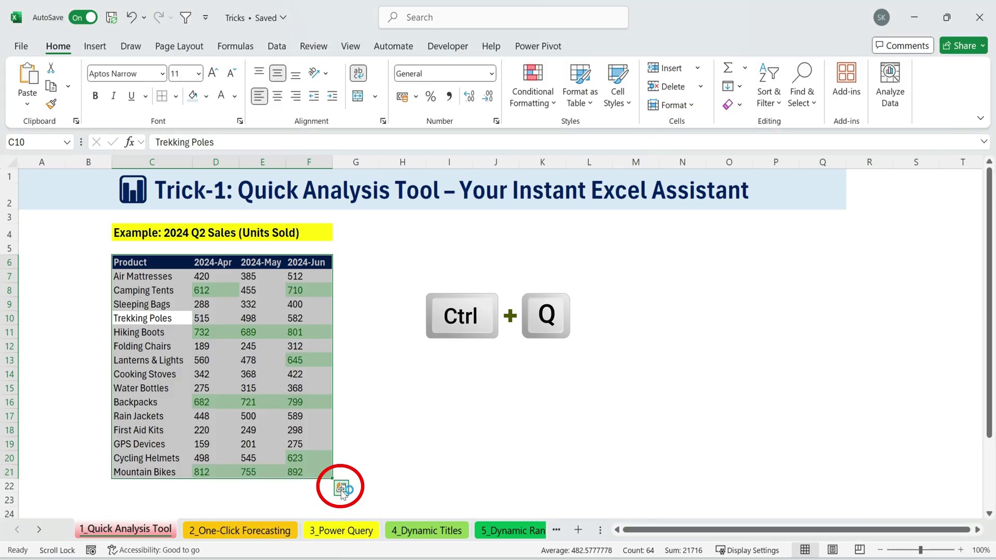
{"action": "left_click", "coordinate": [341, 488]}
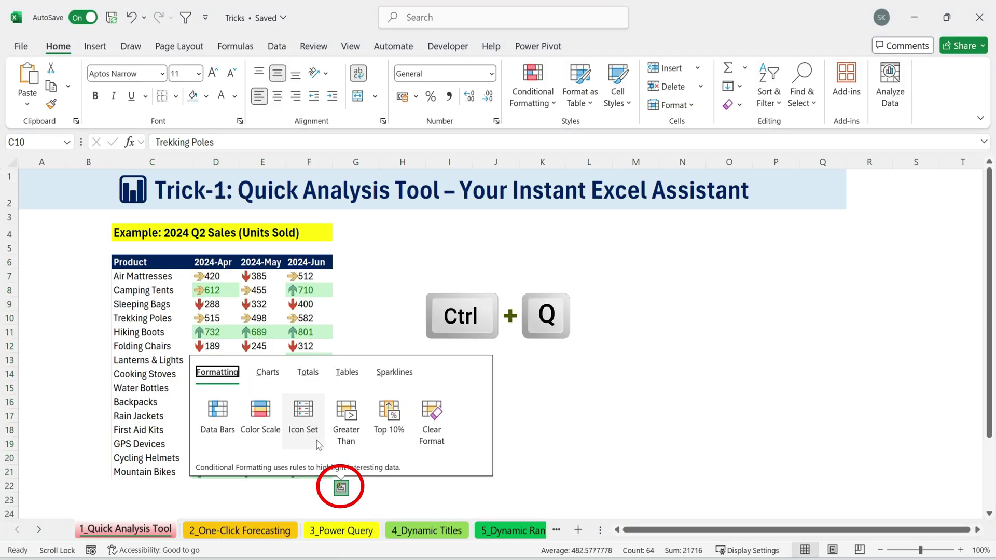
{"action": "left_click", "coordinate": [399, 377]}
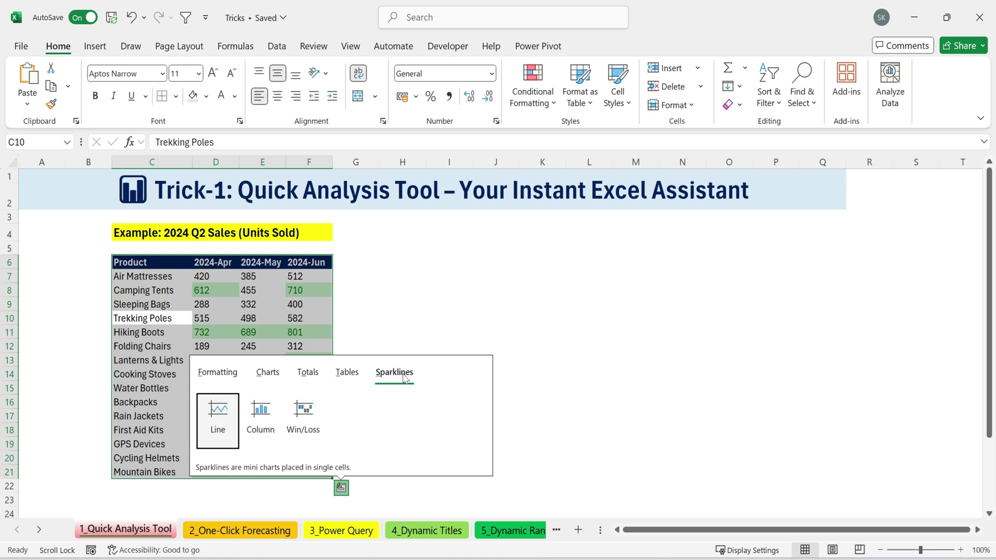
{"action": "left_click", "coordinate": [218, 419]}
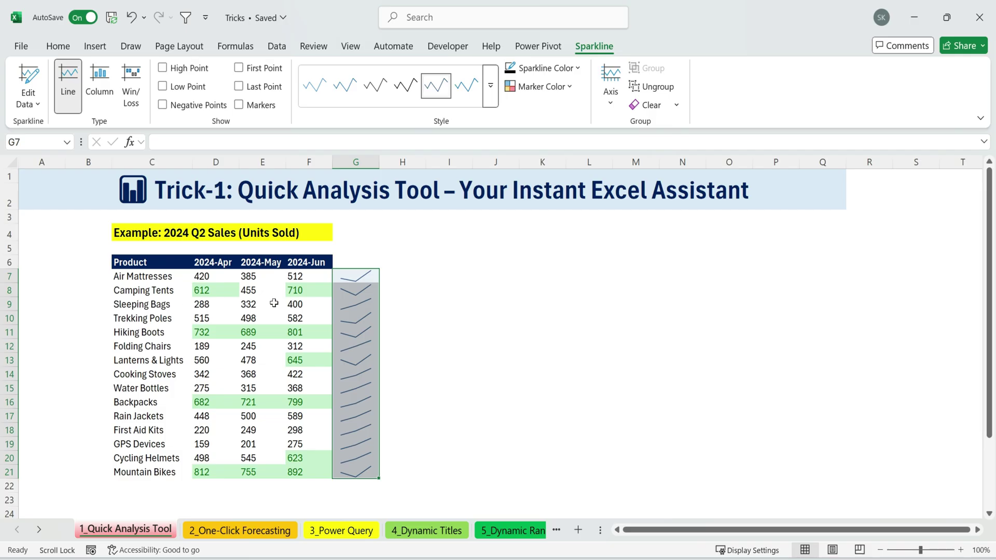
{"action": "left_click_drag", "start_coordinate": [147, 306], "coordinate": [370, 472]}
{"action": "left_click", "coordinate": [449, 317]}
{"action": "left_click", "coordinate": [404, 324]}
Step: Add a Running Total row under the Q2 table from the Quick Analysis Totals
{"action": "left_click", "coordinate": [152, 304]}
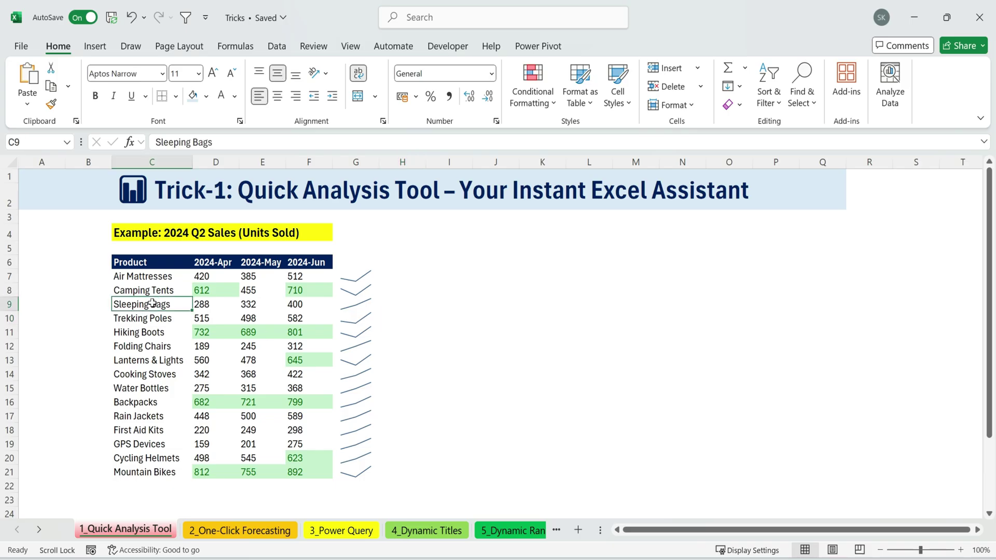
{"action": "key", "text": "ctrl+a"}
{"action": "key", "text": "ctrl+q"}
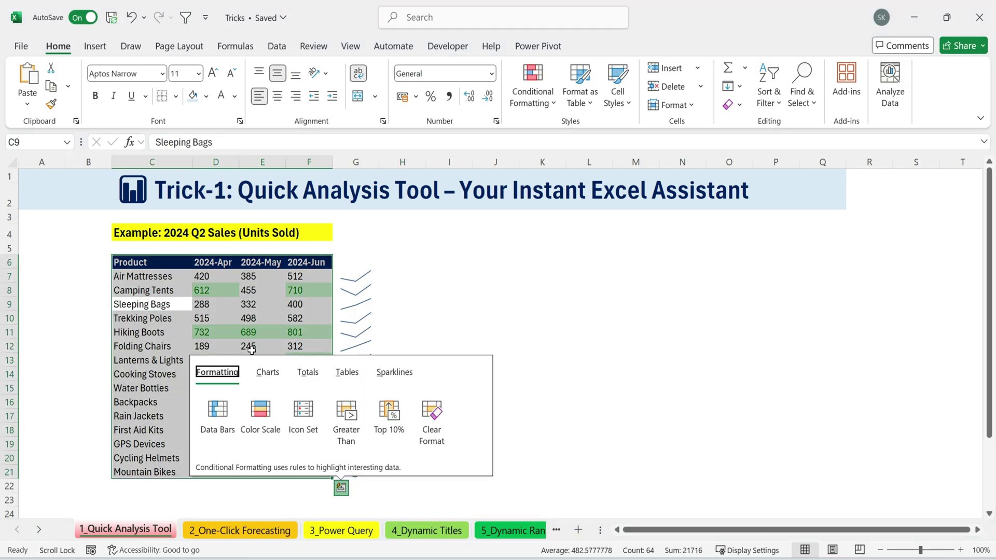
{"action": "left_click", "coordinate": [308, 372]}
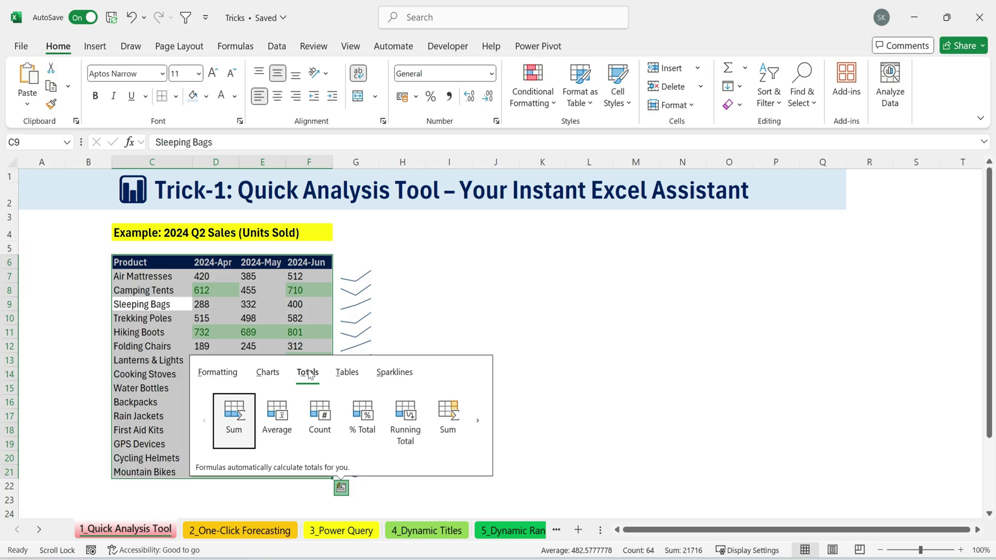
{"action": "left_click", "coordinate": [405, 418]}
{"action": "left_click", "coordinate": [403, 430]}
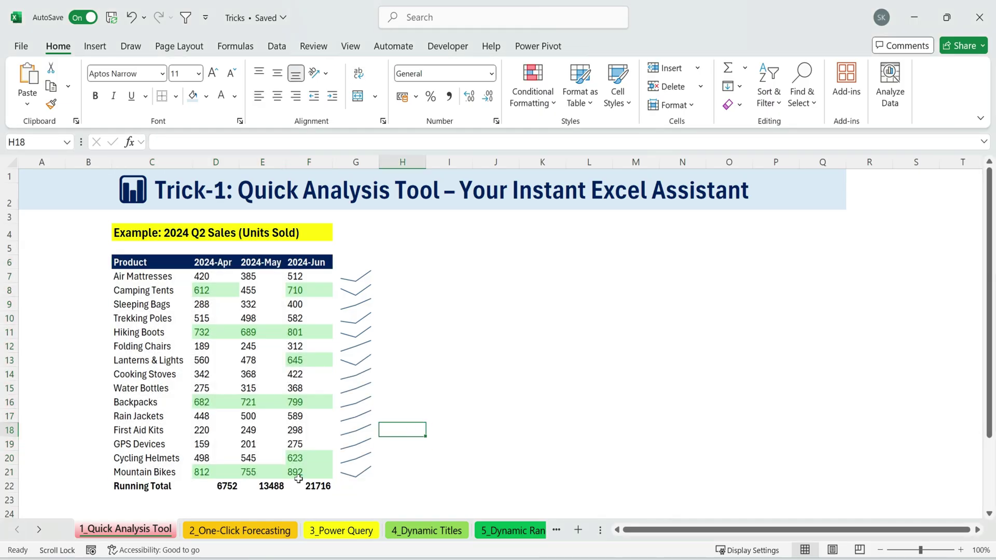
Step: Check and re-commit the April, May and June running totals (6752, 13488, 21716)
{"action": "left_click", "coordinate": [137, 488]}
{"action": "left_click", "coordinate": [231, 487]}
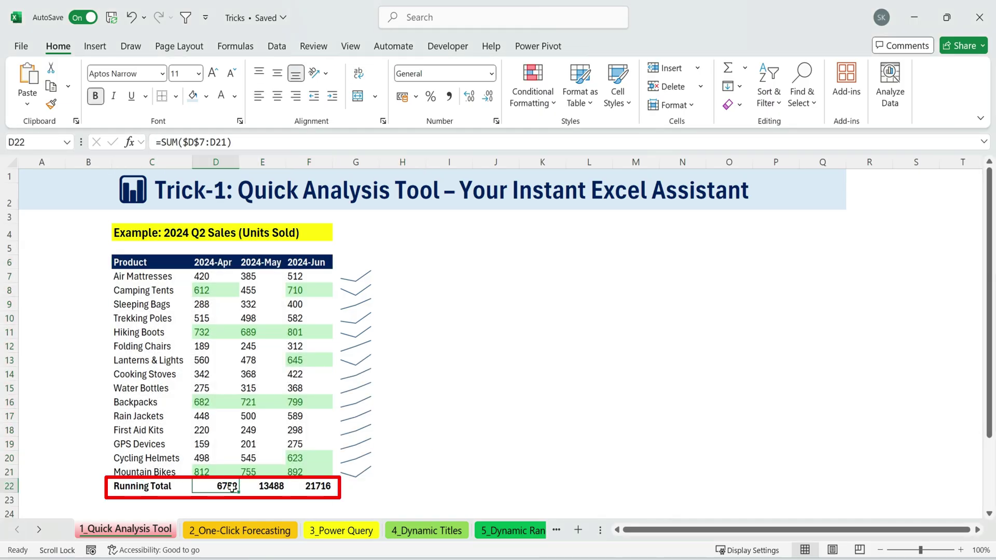
{"action": "left_click", "coordinate": [271, 486]}
{"action": "key", "text": "Right"}
{"action": "key", "text": "Left"}
{"action": "key", "text": "Left"}
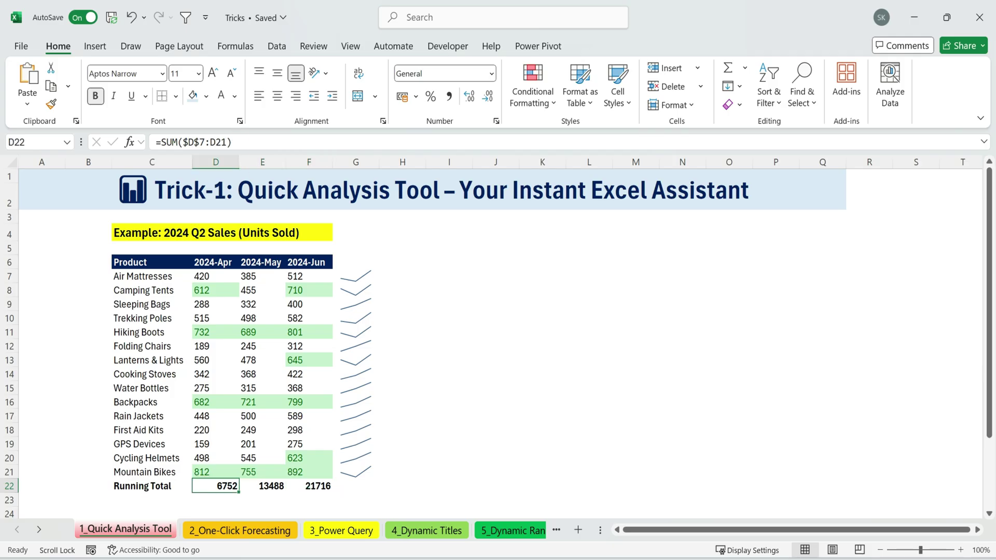
{"action": "key", "text": "F2"}
{"action": "key", "text": "Tab"}
{"action": "key", "text": "F2"}
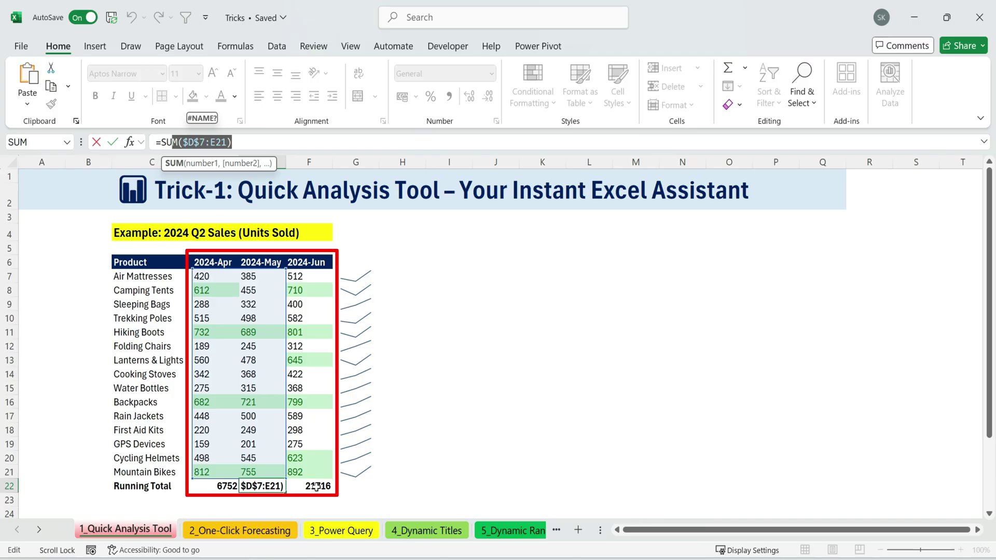
{"action": "key", "text": "Tab"}
{"action": "key", "text": "F2"}
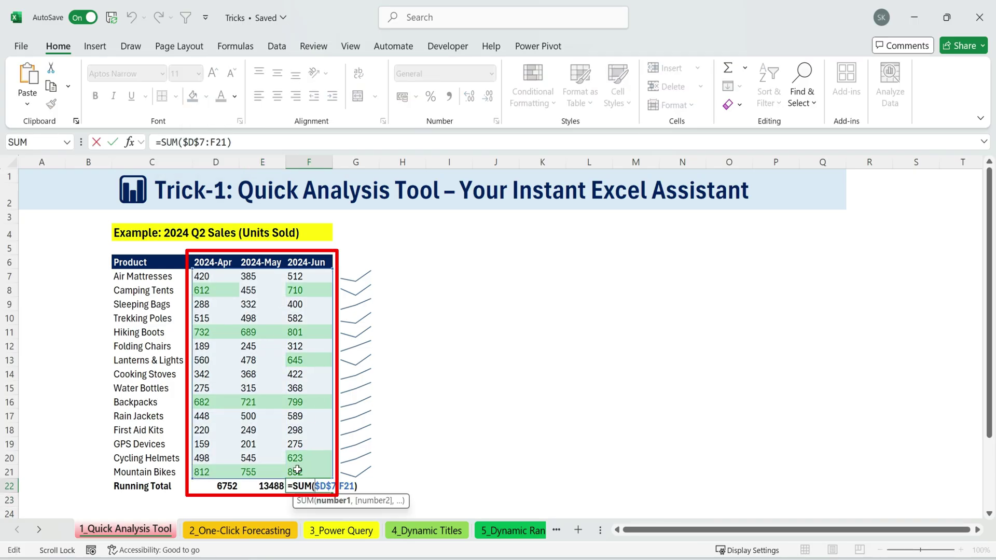
{"action": "key", "text": "Return"}
{"action": "left_click_drag", "start_coordinate": [83, 217], "coordinate": [607, 511]}
{"action": "left_click", "coordinate": [641, 290]}
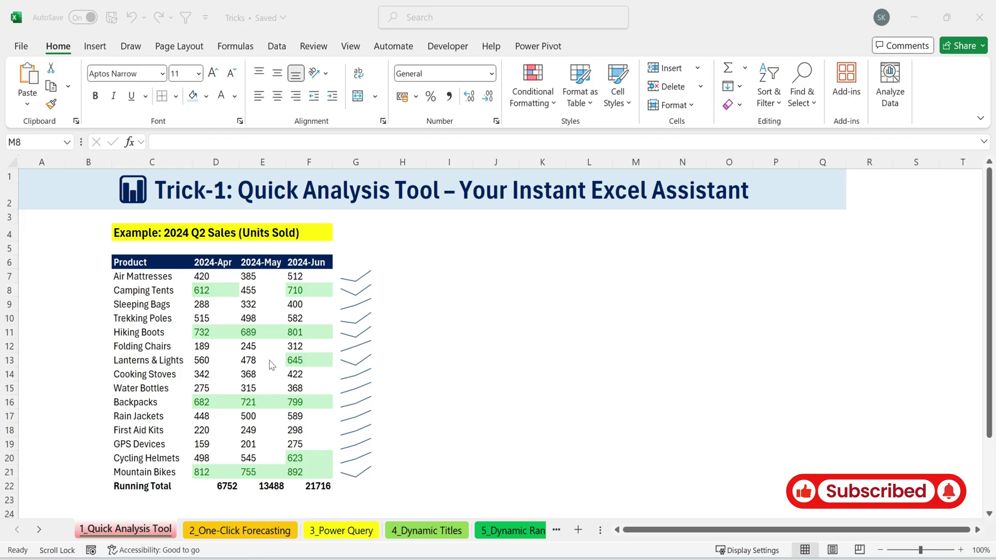
Step: Switch to 2_One-Click Forecasting and review the Month and Sales columns down to 01-06-2025
{"action": "left_click", "coordinate": [231, 534]}
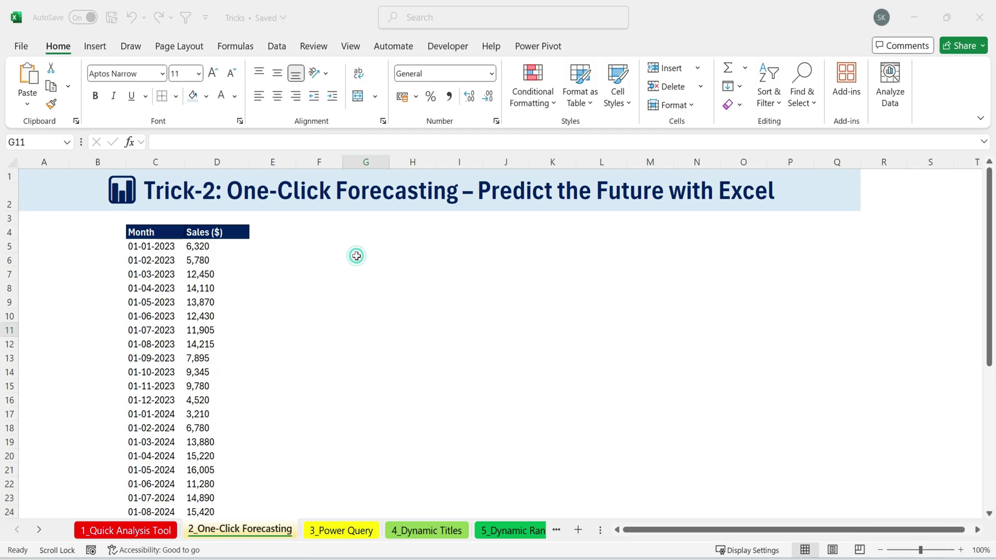
{"action": "left_click_drag", "start_coordinate": [131, 232], "coordinate": [226, 233]}
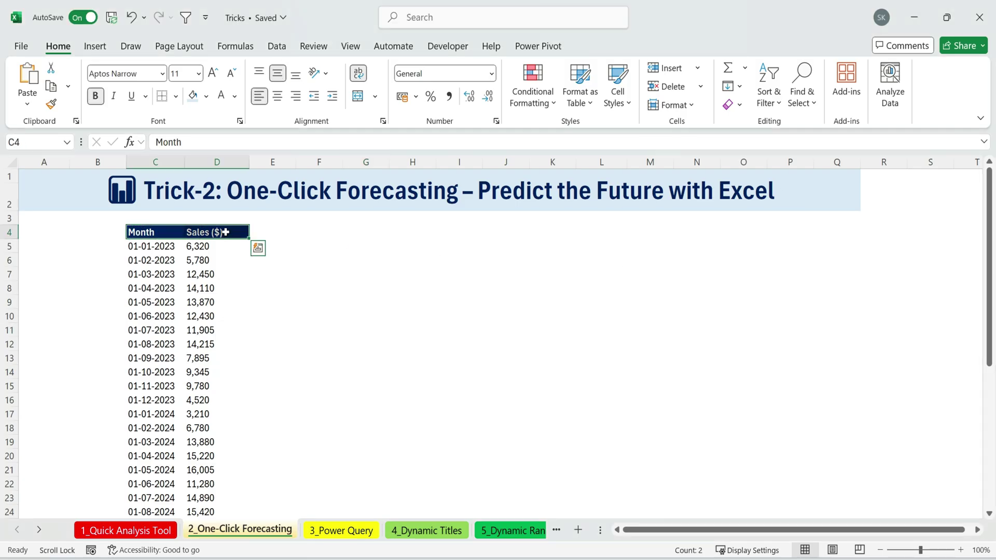
{"action": "left_click", "coordinate": [244, 273]}
{"action": "left_click_drag", "start_coordinate": [142, 232], "coordinate": [215, 498]}
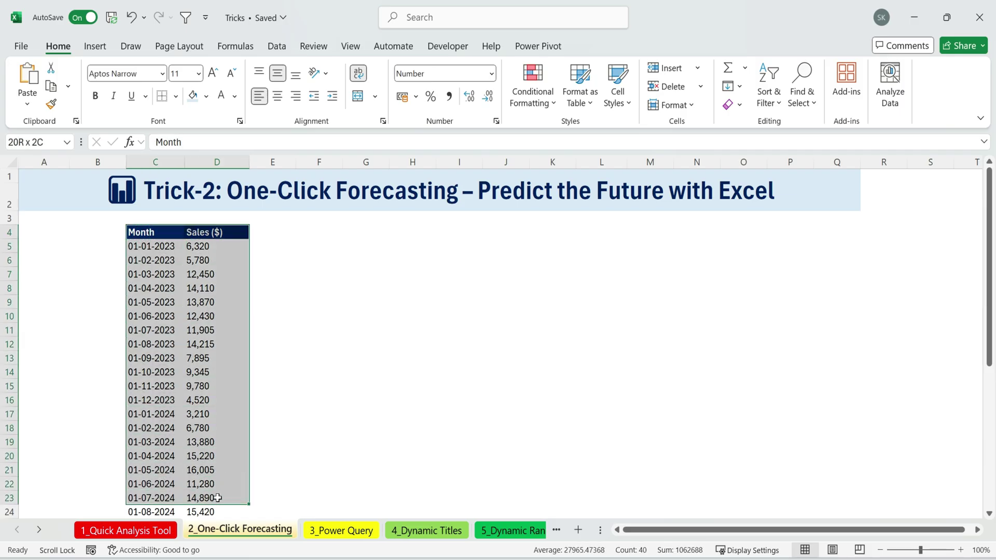
{"action": "left_click", "coordinate": [170, 246]}
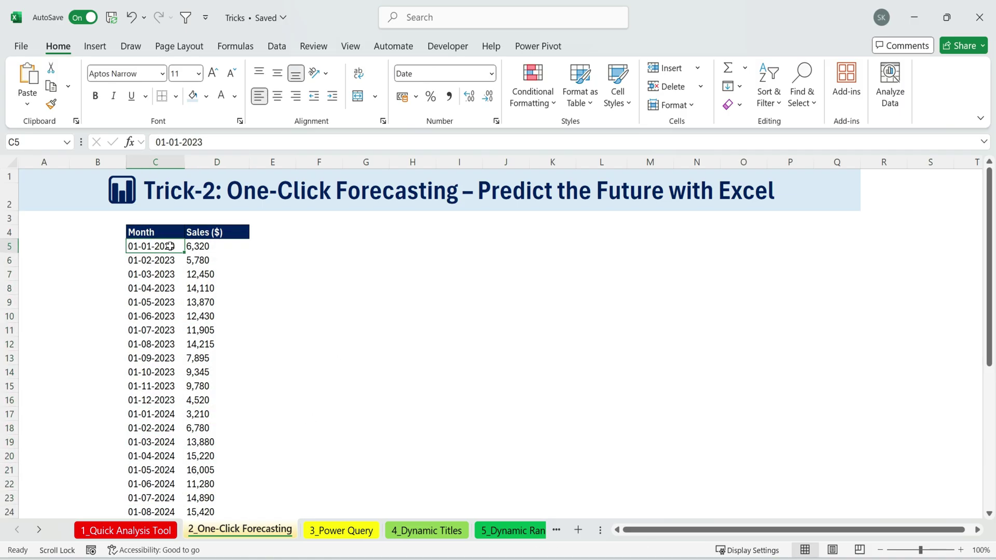
{"action": "left_click_drag", "start_coordinate": [170, 246], "coordinate": [193, 441]}
{"action": "left_click", "coordinate": [164, 429]}
Step: Check the empty rows below the data, then select the whole Month/Sales table
{"action": "scroll", "coordinate": [148, 418], "scroll_direction": "down", "scroll_amount": 1}
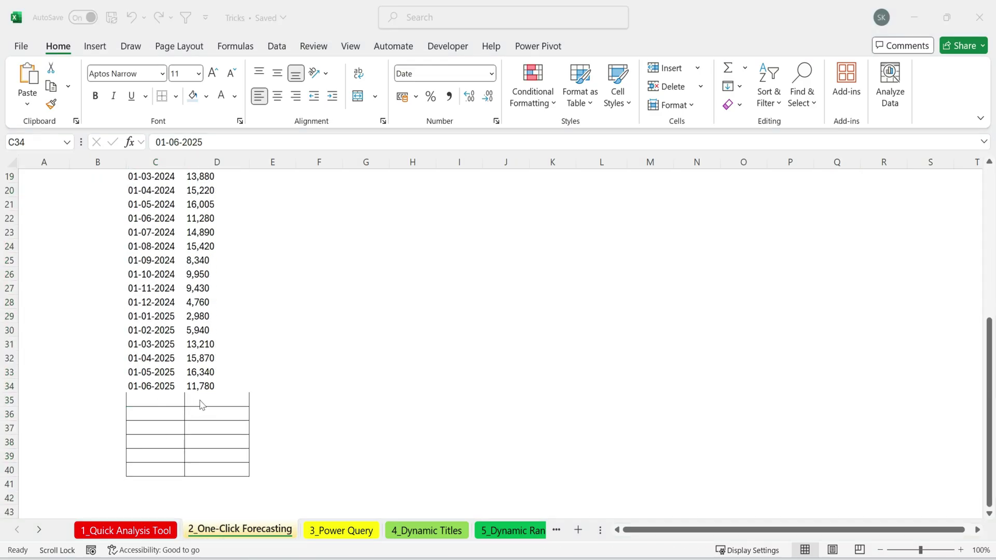
{"action": "left_click_drag", "start_coordinate": [207, 400], "coordinate": [216, 470]}
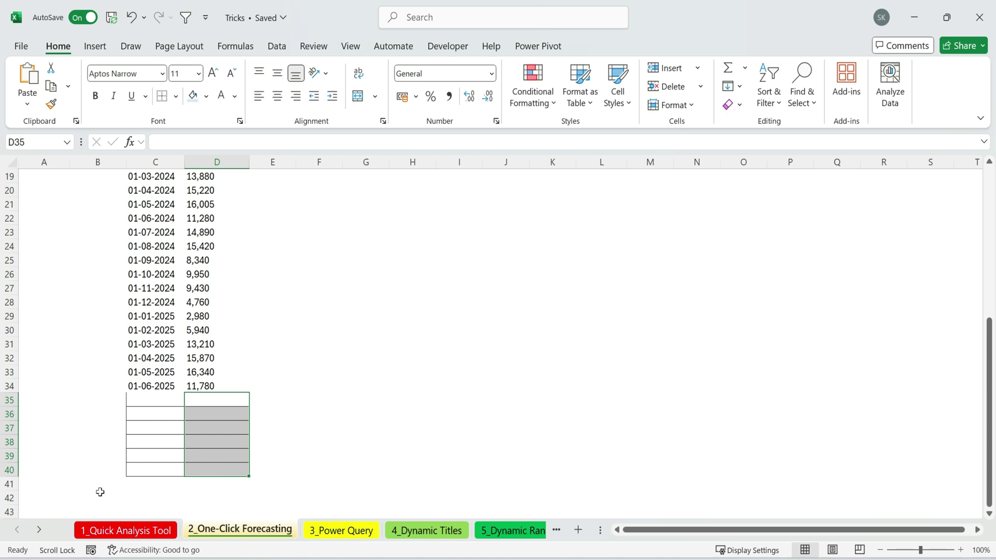
{"action": "scroll", "coordinate": [236, 441], "scroll_direction": "up", "scroll_amount": 5}
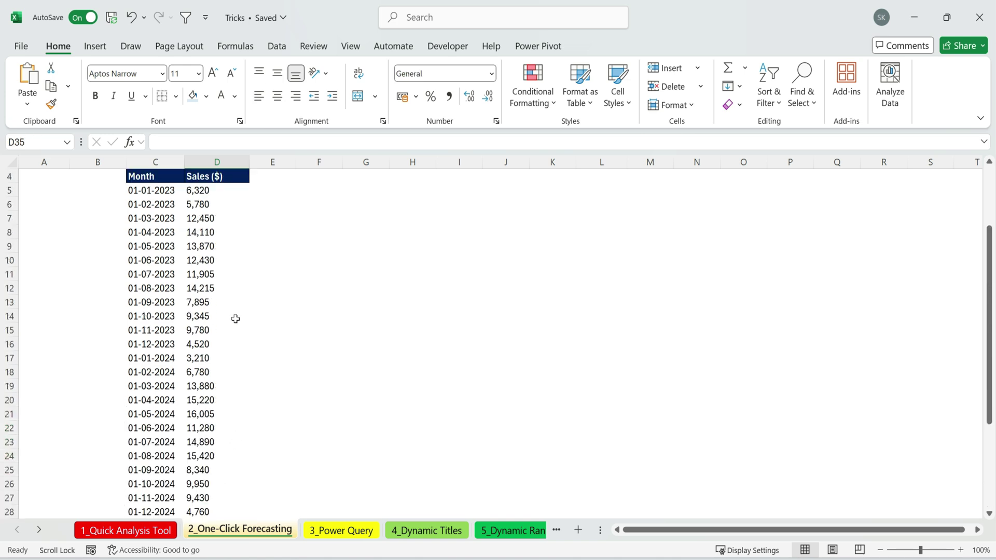
{"action": "scroll", "coordinate": [228, 391], "scroll_direction": "down", "scroll_amount": 7}
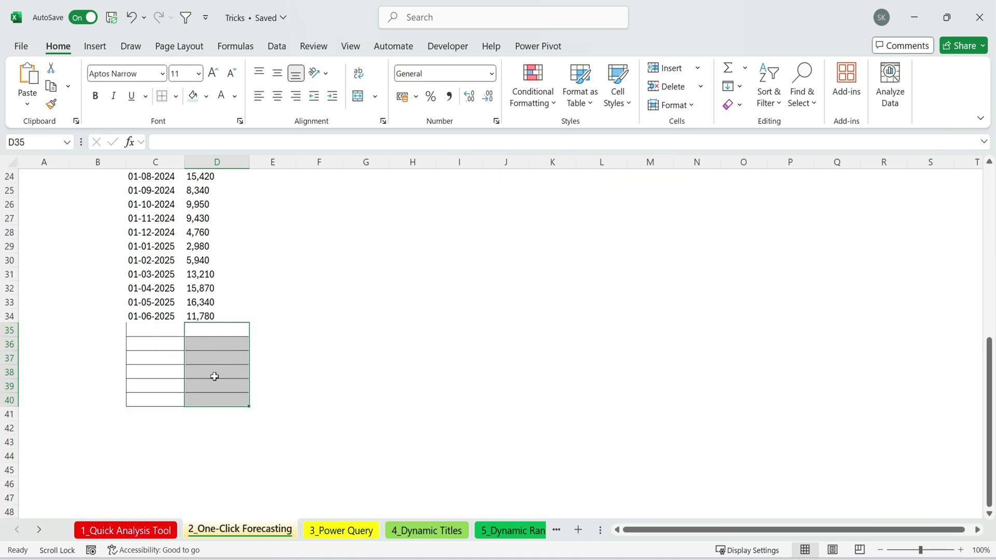
{"action": "scroll", "coordinate": [214, 376], "scroll_direction": "up", "scroll_amount": 8}
{"action": "left_click", "coordinate": [154, 287]}
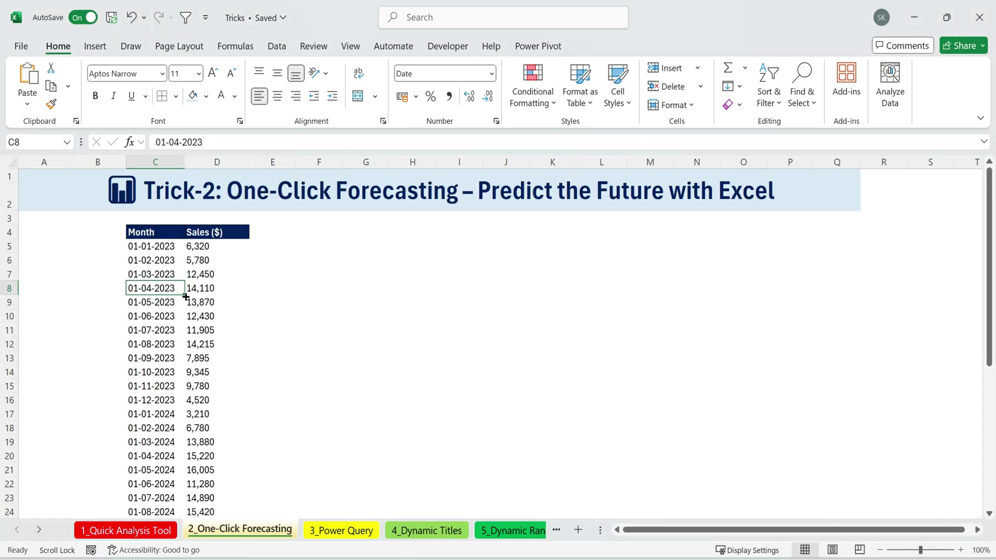
{"action": "key", "text": "ctrl+a"}
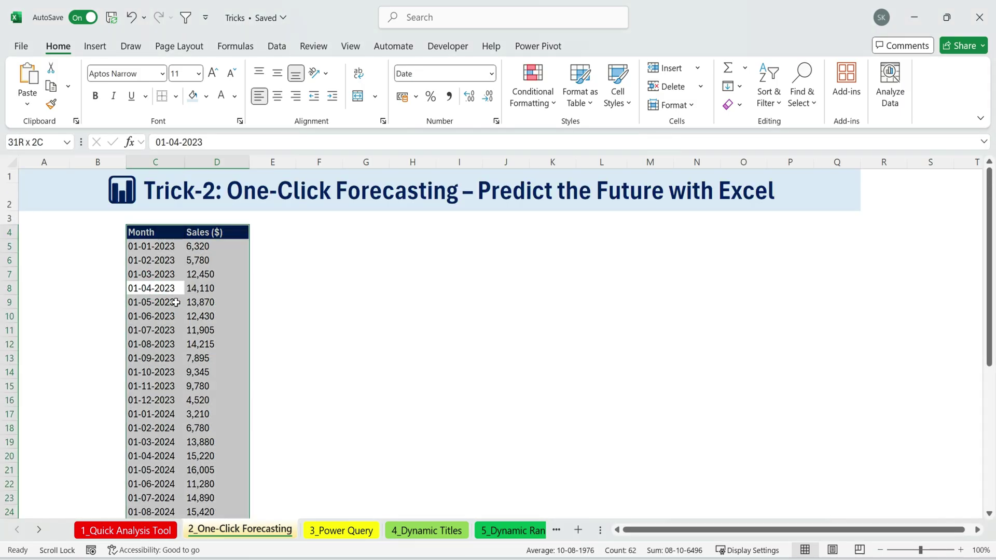
Step: Start a Forecast Sheet from the Data ribbon and move its dialog higher
{"action": "left_click", "coordinate": [277, 46]}
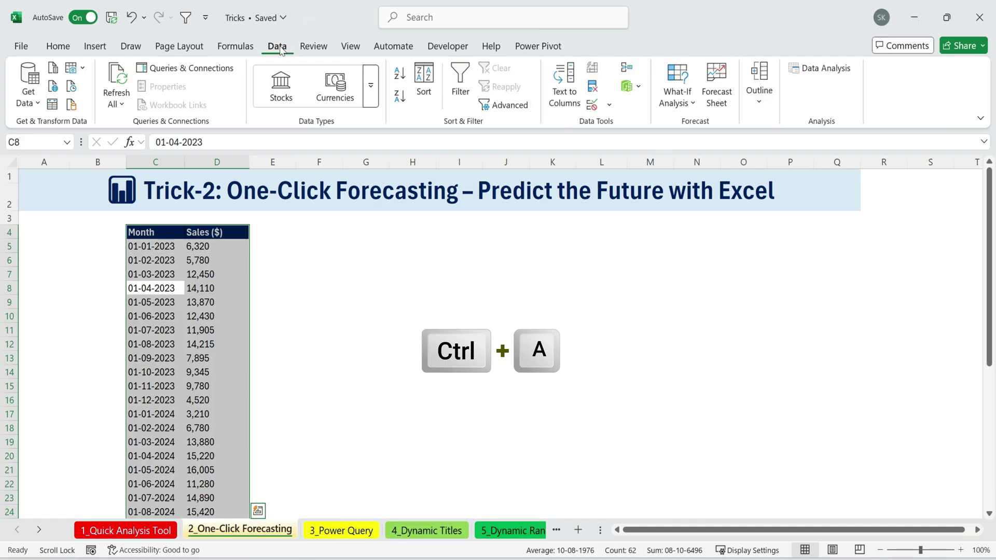
{"action": "left_click", "coordinate": [722, 73]}
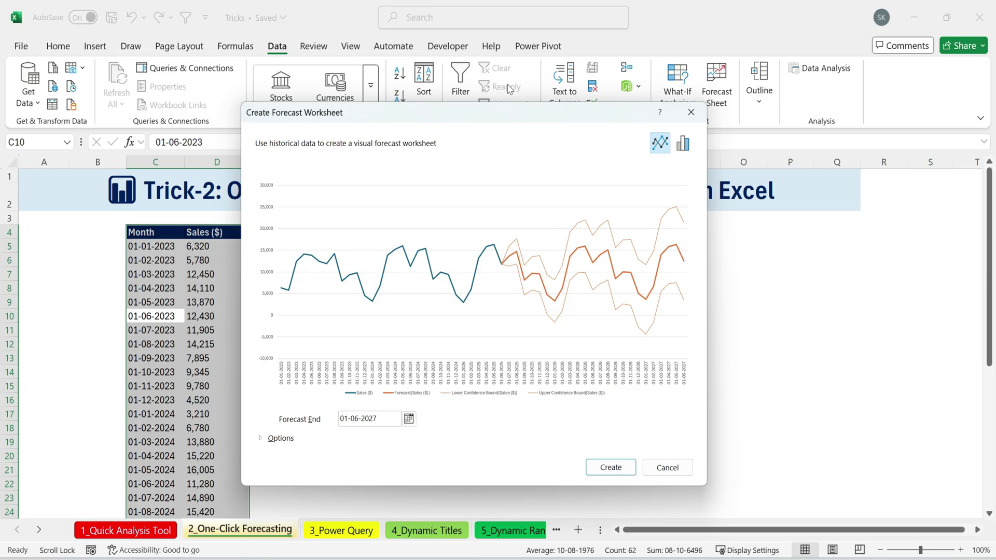
{"action": "left_click_drag", "start_coordinate": [503, 111], "coordinate": [506, 38]}
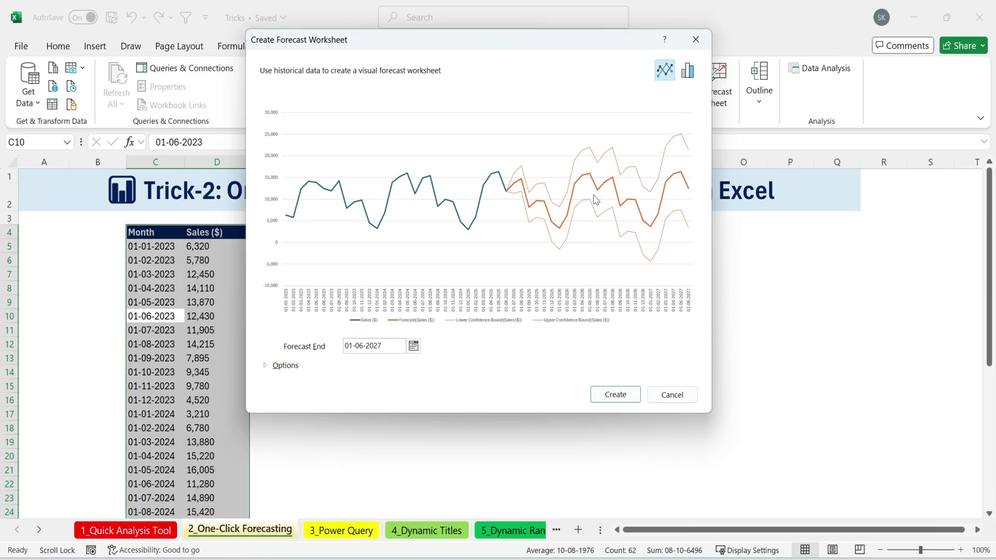
Step: Set the Forecast End date to 31-12-2025 in the calendar picker
{"action": "left_click", "coordinate": [413, 346]}
{"action": "left_click_drag", "start_coordinate": [414, 364], "coordinate": [416, 364]}
{"action": "left_click", "coordinate": [416, 363]}
{"action": "left_click", "coordinate": [415, 363]}
{"action": "left_click", "coordinate": [416, 364]}
{"action": "left_click", "coordinate": [416, 363]}
{"action": "left_click", "coordinate": [416, 364]}
{"action": "left_click", "coordinate": [416, 364]}
{"action": "left_click", "coordinate": [416, 364]}
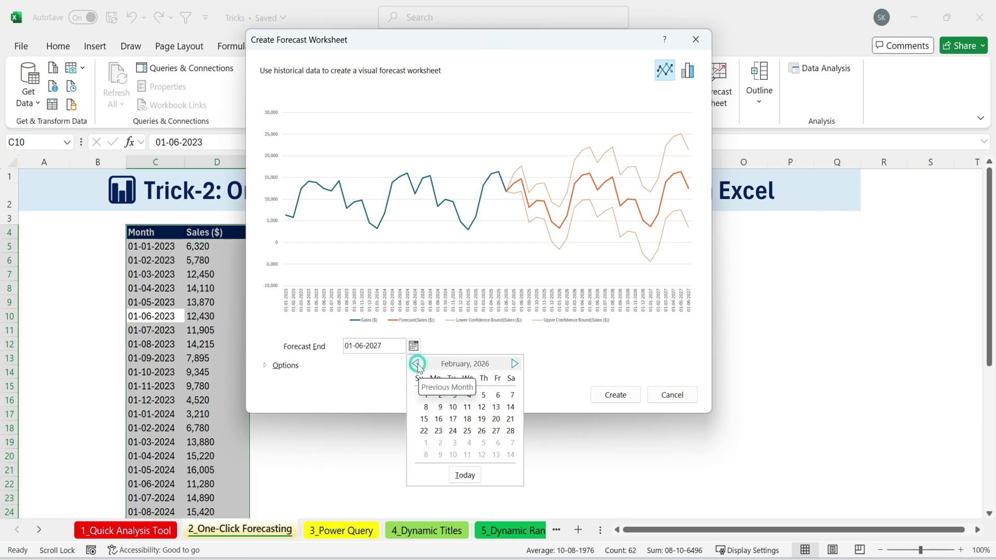
{"action": "left_click", "coordinate": [416, 364]}
{"action": "left_click", "coordinate": [416, 364]}
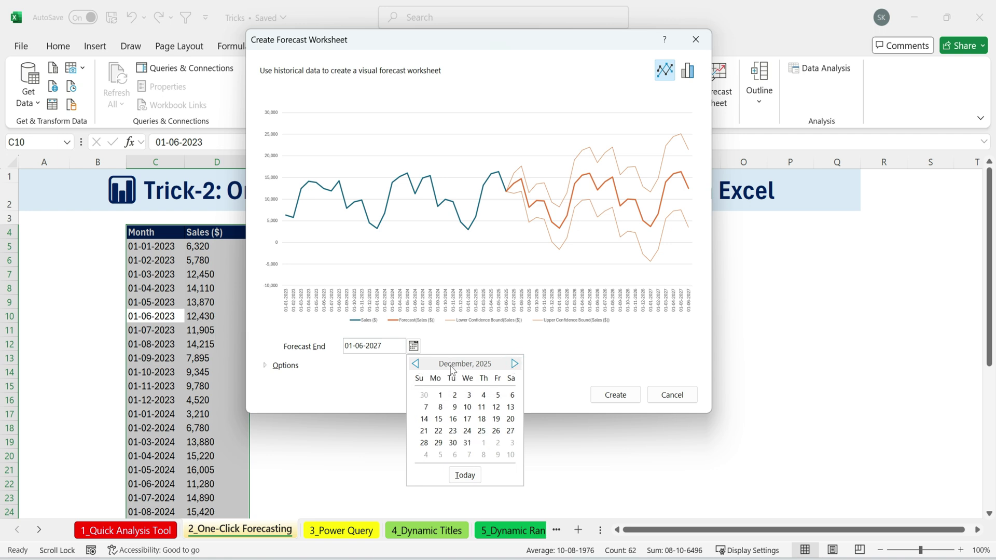
{"action": "left_click", "coordinate": [467, 442]}
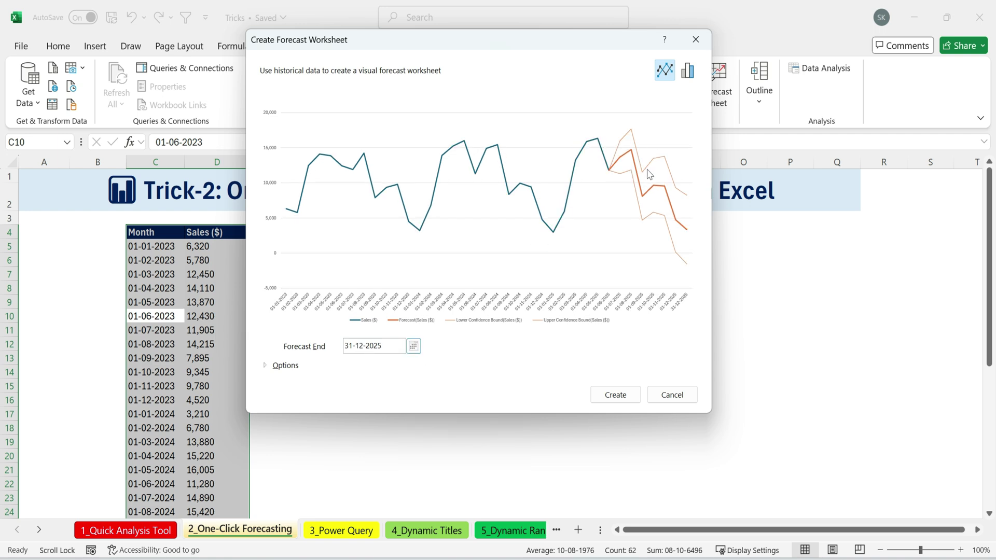
Step: Expand the forecast Options and select the 95% Confidence Interval value
{"action": "left_click", "coordinate": [291, 366]}
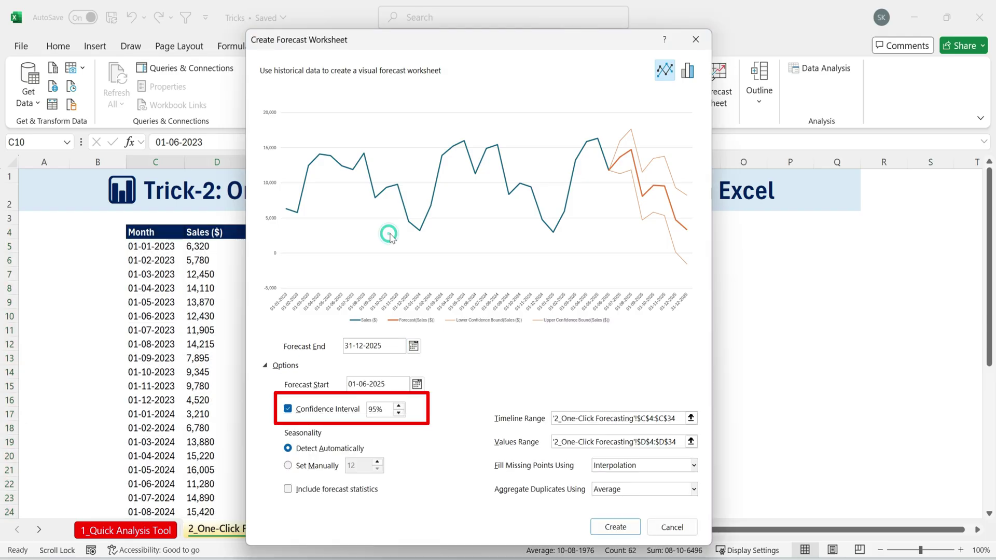
{"action": "double_click", "coordinate": [377, 410]}
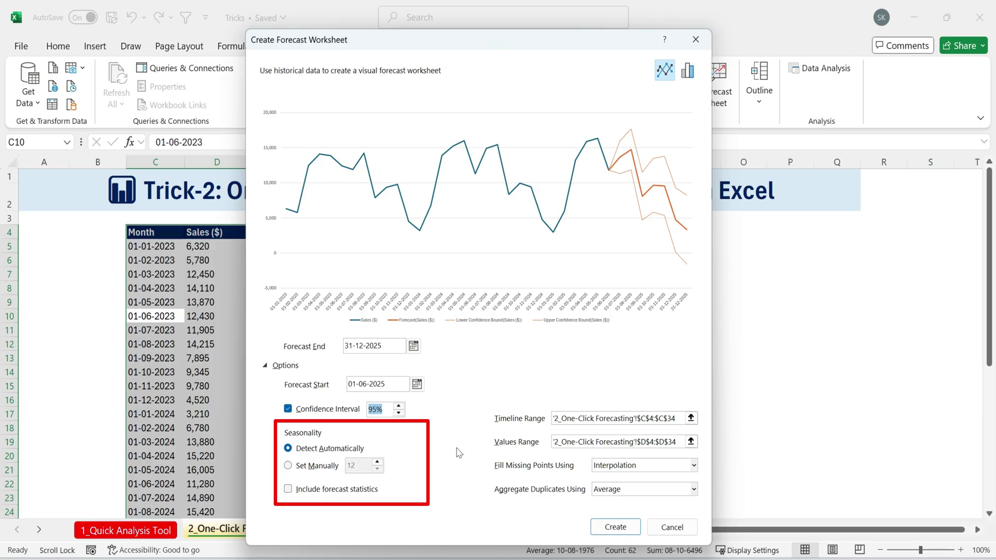
Step: Create the forecast worksheet and try repositioning its chart, undoing an accidental resize
{"action": "left_click", "coordinate": [622, 526]}
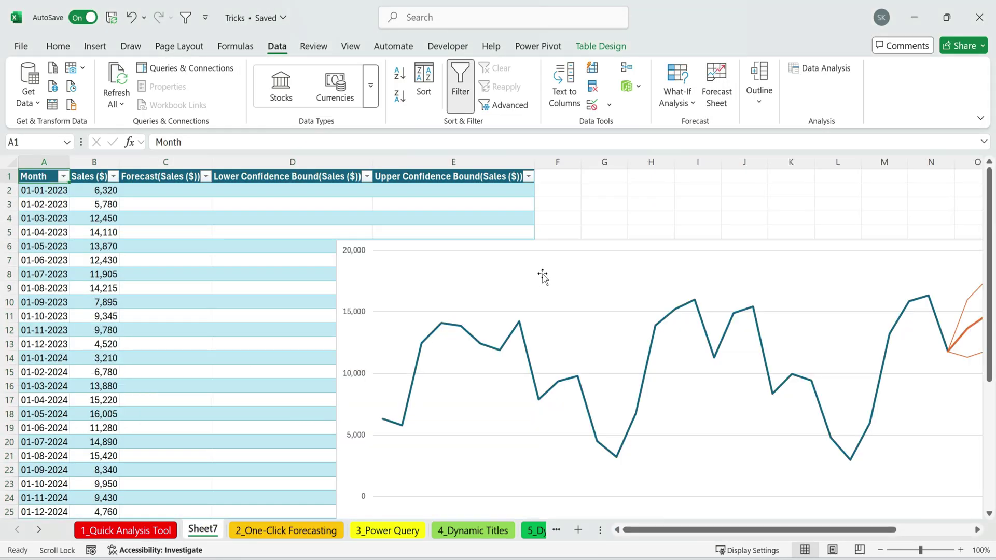
{"action": "left_click", "coordinate": [543, 277]}
{"action": "left_click", "coordinate": [648, 191]}
{"action": "left_click", "coordinate": [592, 283]}
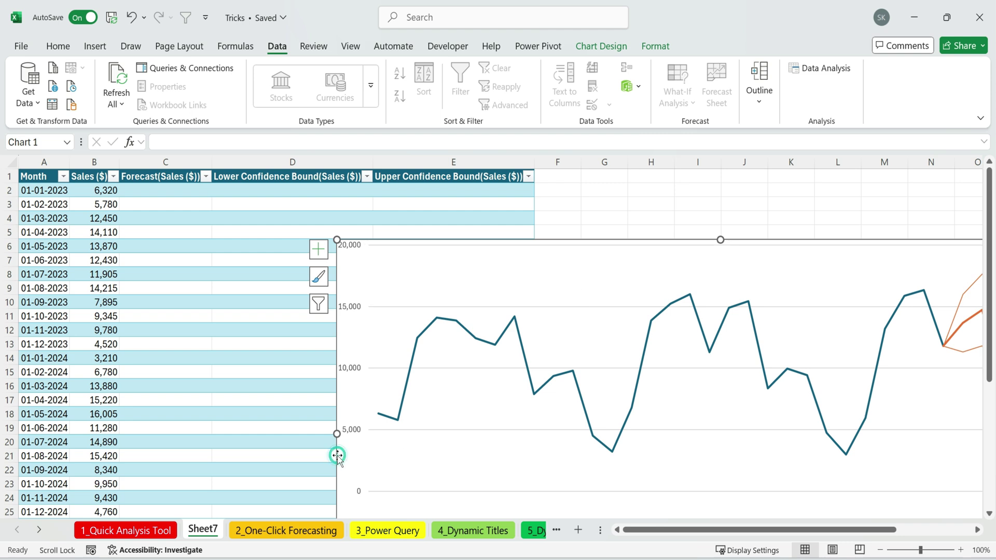
{"action": "scroll", "coordinate": [648, 368], "scroll_direction": "down", "scroll_amount": 5}
{"action": "left_click_drag", "start_coordinate": [615, 418], "coordinate": [114, 487]}
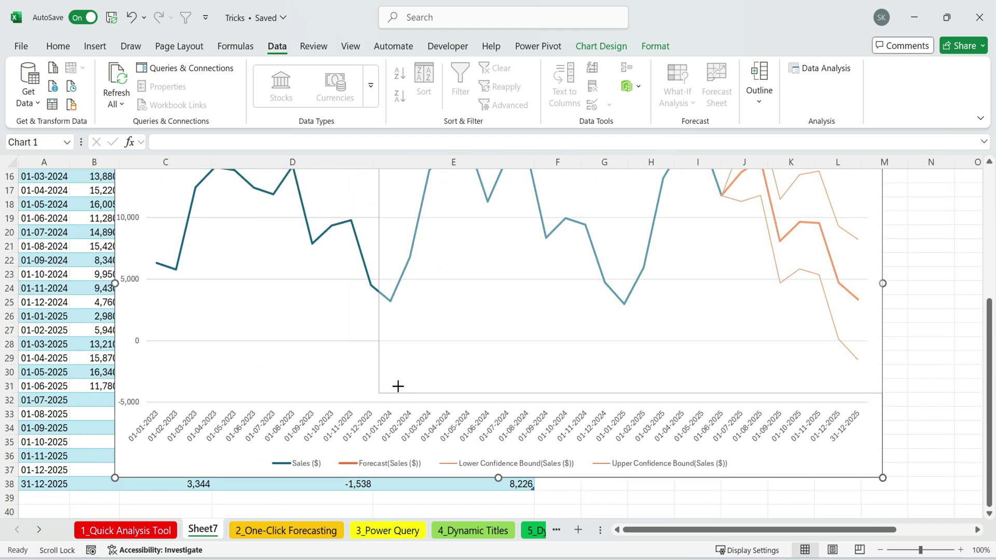
{"action": "key", "text": "ctrl+z"}
{"action": "key", "text": "ctrl+z"}
{"action": "key", "text": "ctrl+z"}
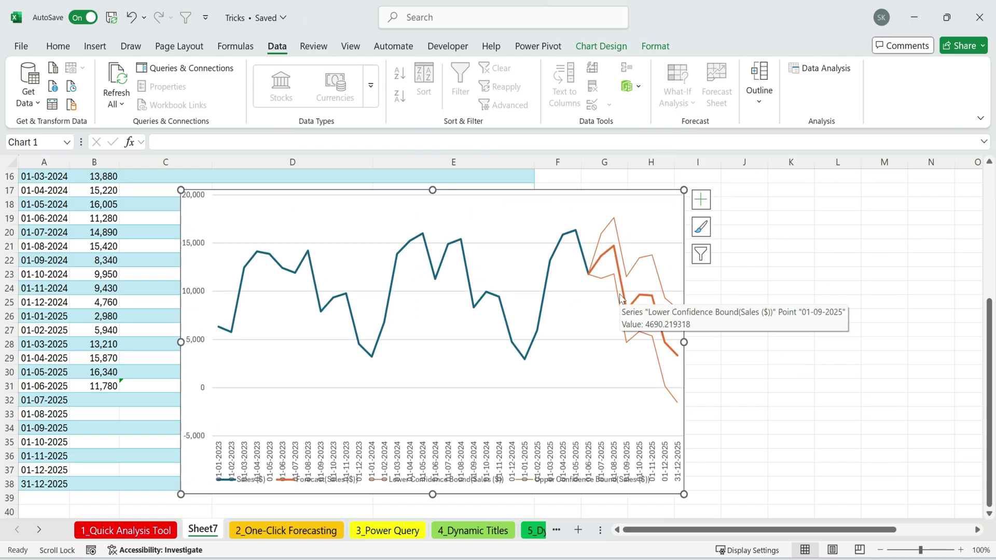
{"action": "left_click", "coordinate": [645, 221]}
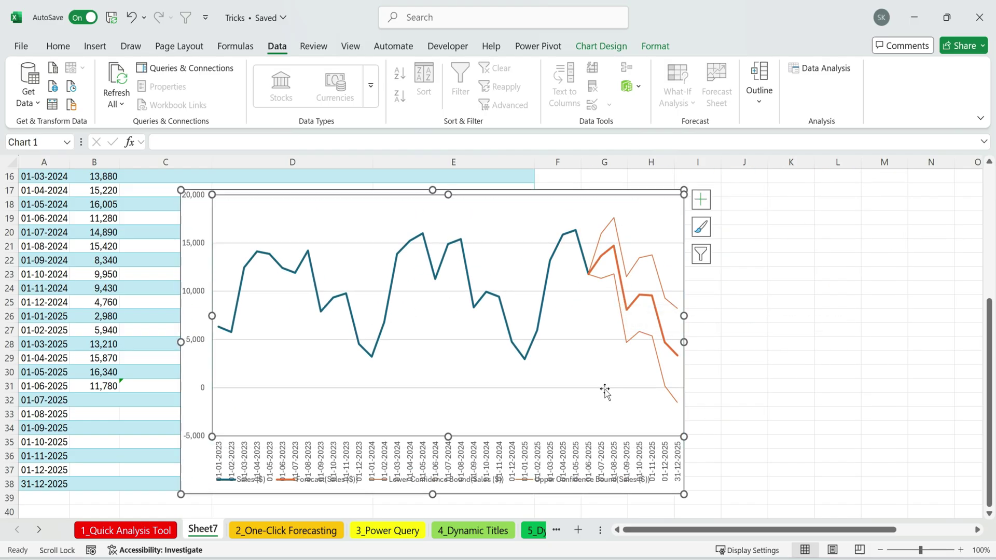
{"action": "left_click_drag", "start_coordinate": [571, 497], "coordinate": [862, 462]}
{"action": "scroll", "coordinate": [311, 374], "scroll_direction": "up", "scroll_amount": 4}
{"action": "scroll", "coordinate": [312, 365], "scroll_direction": "down", "scroll_amount": 4}
{"action": "scroll", "coordinate": [312, 364], "scroll_direction": "up", "scroll_amount": 5}
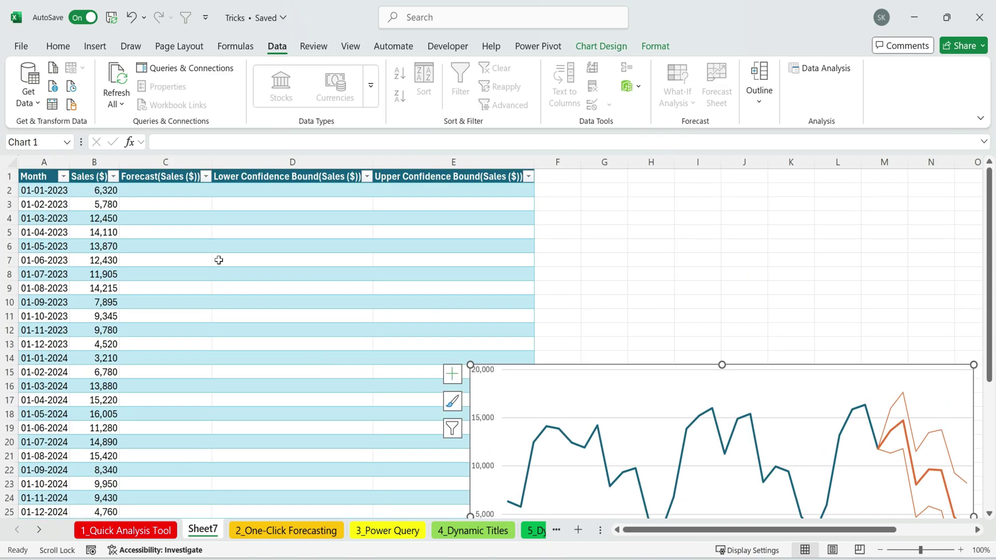
Step: Inspect the Lower and Upper Confidence Bound columns and forecast values from 01-06-2025
{"action": "left_click", "coordinate": [161, 187]}
{"action": "left_click", "coordinate": [266, 176]}
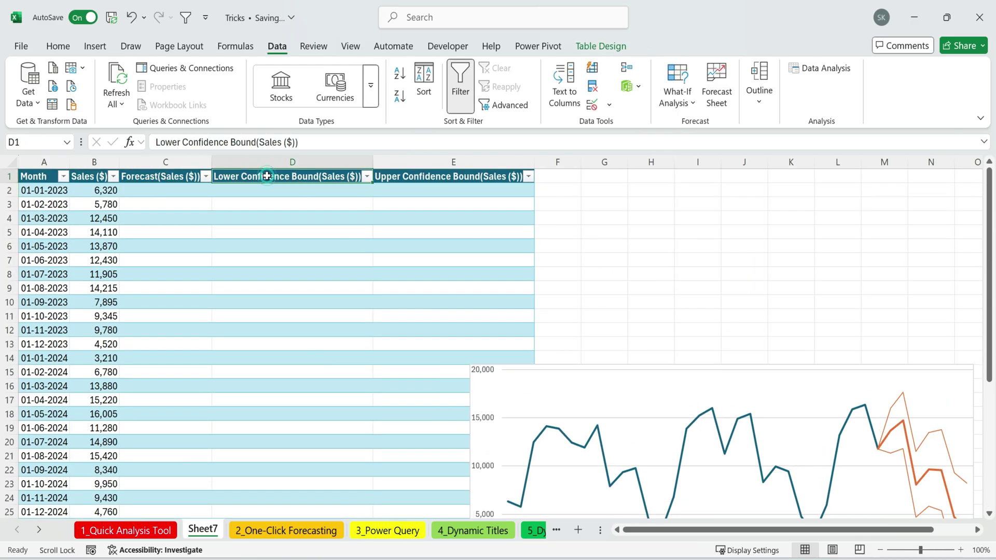
{"action": "left_click", "coordinate": [427, 175]}
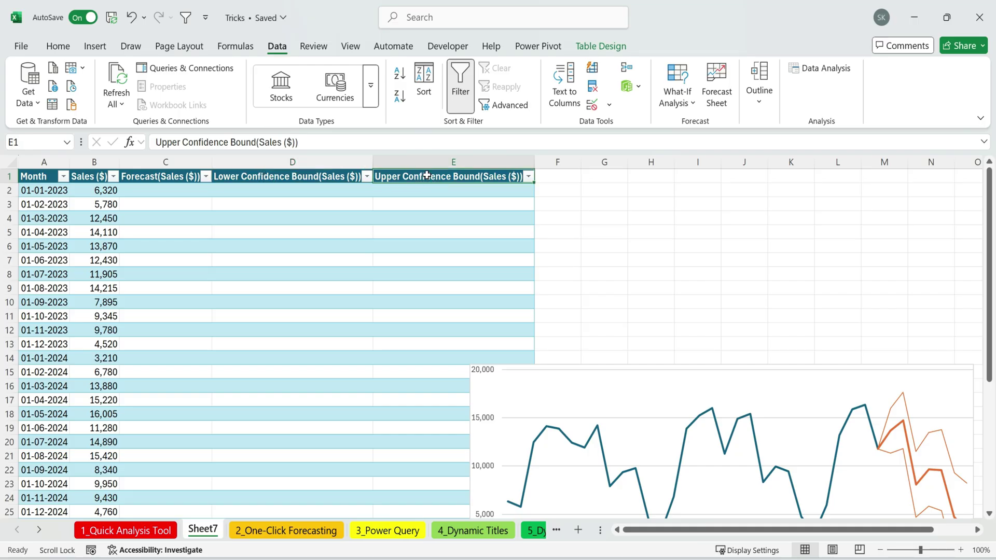
{"action": "left_click", "coordinate": [445, 162]}
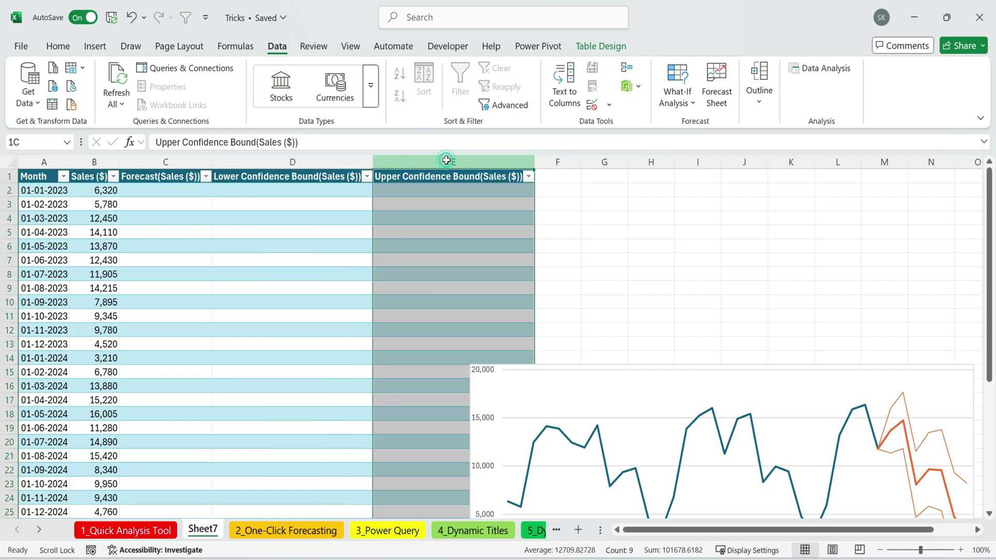
{"action": "scroll", "coordinate": [317, 267], "scroll_direction": "down", "scroll_amount": 7}
{"action": "scroll", "coordinate": [322, 276], "scroll_direction": "down", "scroll_amount": 2}
{"action": "left_click", "coordinate": [308, 354]}
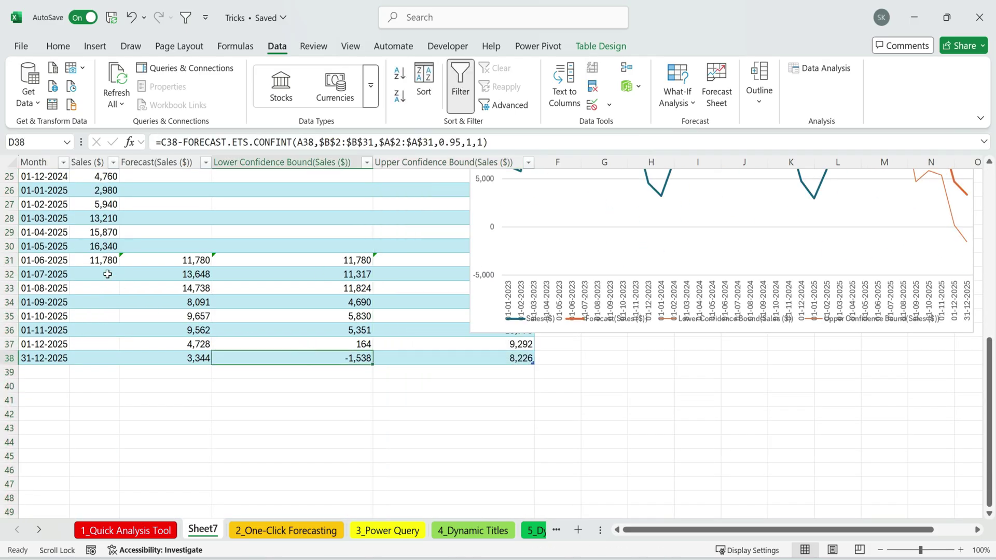
{"action": "left_click_drag", "start_coordinate": [193, 259], "coordinate": [457, 359]}
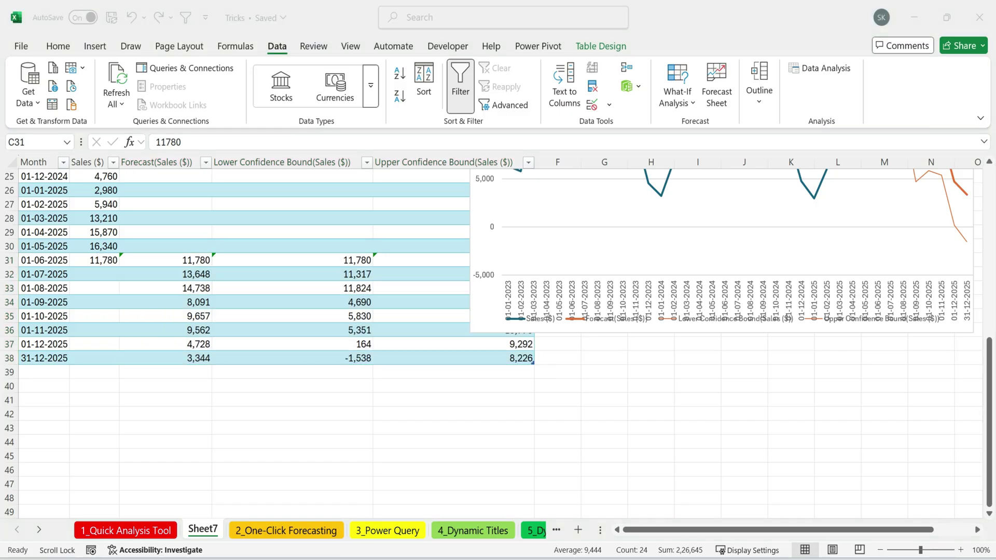
Step: Move the chart down beside the table and shrink it so Upper Confidence Bound shows
{"action": "left_click", "coordinate": [594, 334]}
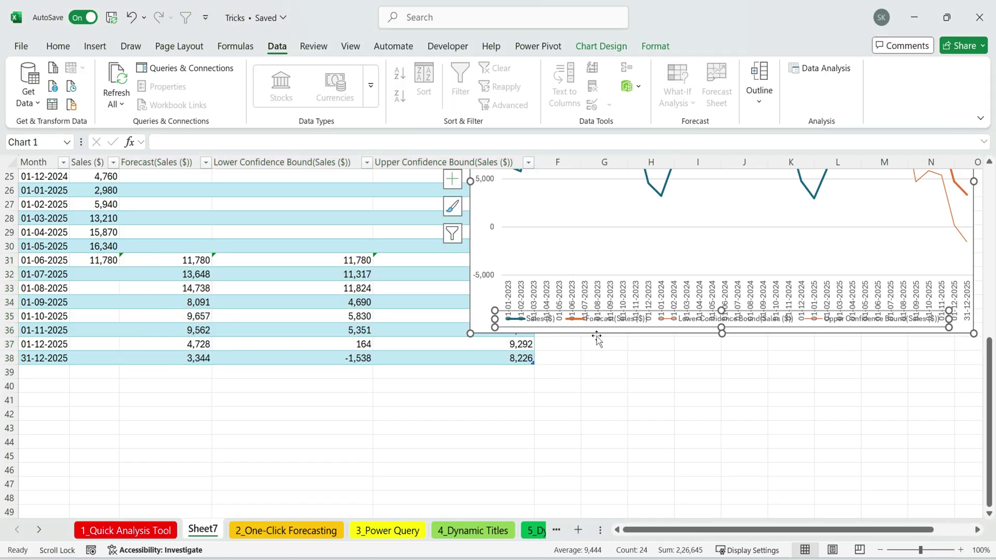
{"action": "left_click_drag", "start_coordinate": [596, 337], "coordinate": [524, 493]}
{"action": "left_click_drag", "start_coordinate": [396, 489], "coordinate": [543, 403]}
{"action": "mouse_move", "coordinate": [642, 404]}
{"action": "left_mouse_down"}
{"action": "mouse_move", "coordinate": [540, 441]}
{"action": "mouse_move", "coordinate": [462, 495]}
{"action": "mouse_move", "coordinate": [673, 397]}
{"action": "mouse_move", "coordinate": [639, 396]}
{"action": "left_mouse_up"}
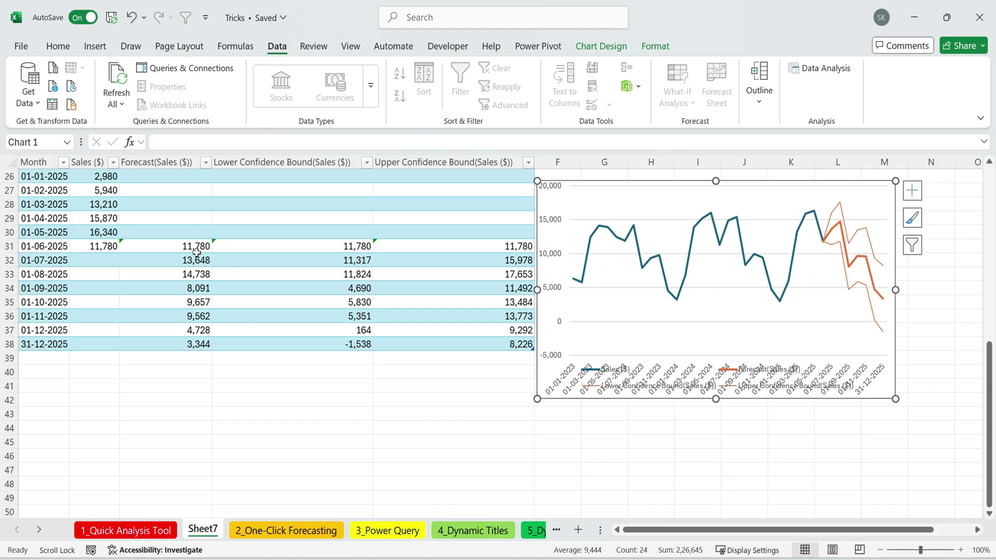
Step: Select the forecast and confidence values C31:E38, then nudge the chart left
{"action": "left_click", "coordinate": [39, 248]}
{"action": "left_click", "coordinate": [103, 248]}
{"action": "left_click", "coordinate": [123, 298]}
{"action": "left_click_drag", "start_coordinate": [111, 247], "coordinate": [249, 304]}
{"action": "left_click", "coordinate": [249, 358]}
{"action": "left_click_drag", "start_coordinate": [193, 248], "coordinate": [455, 339]}
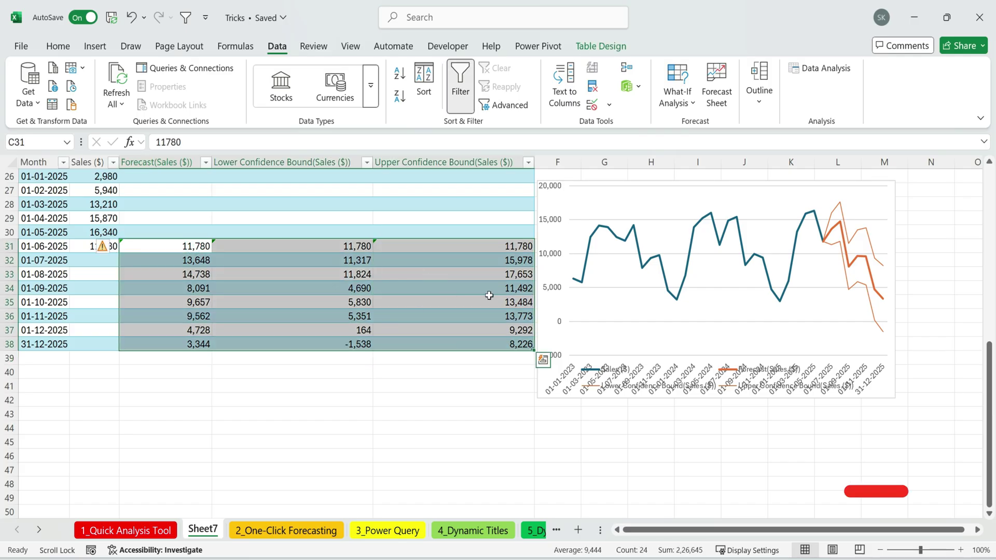
{"action": "left_click", "coordinate": [831, 228]}
{"action": "left_click_drag", "start_coordinate": [831, 228], "coordinate": [709, 234]}
{"action": "scroll", "coordinate": [709, 234], "scroll_direction": "up", "scroll_amount": 3}
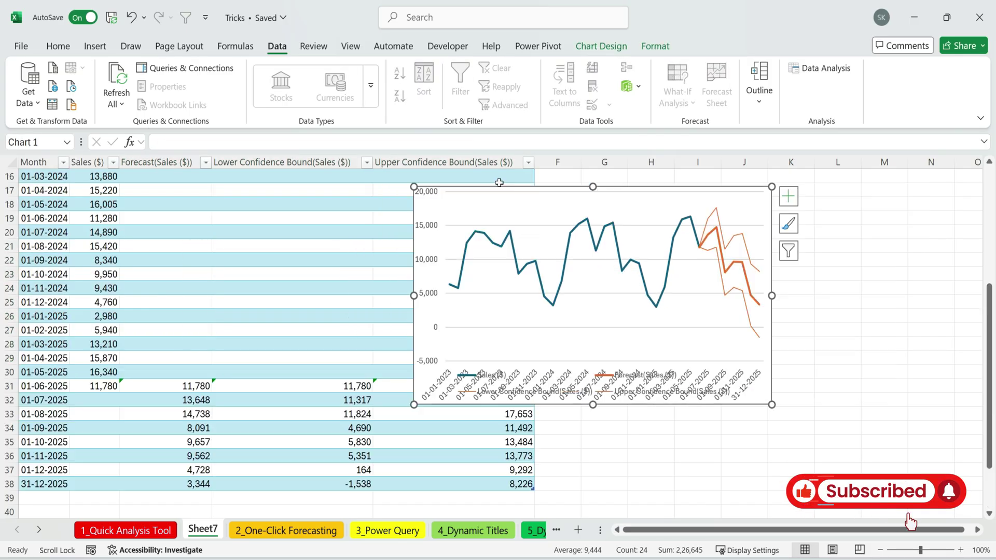
Step: Switch to 3_Power Query and select the whole Date, Product and Total Sales table
{"action": "left_click", "coordinate": [388, 531]}
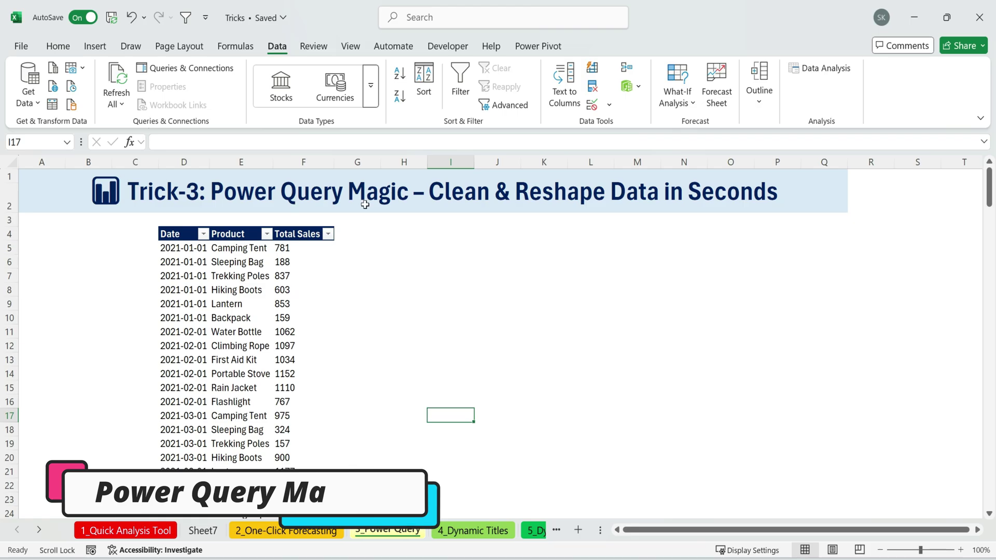
{"action": "left_click", "coordinate": [176, 235]}
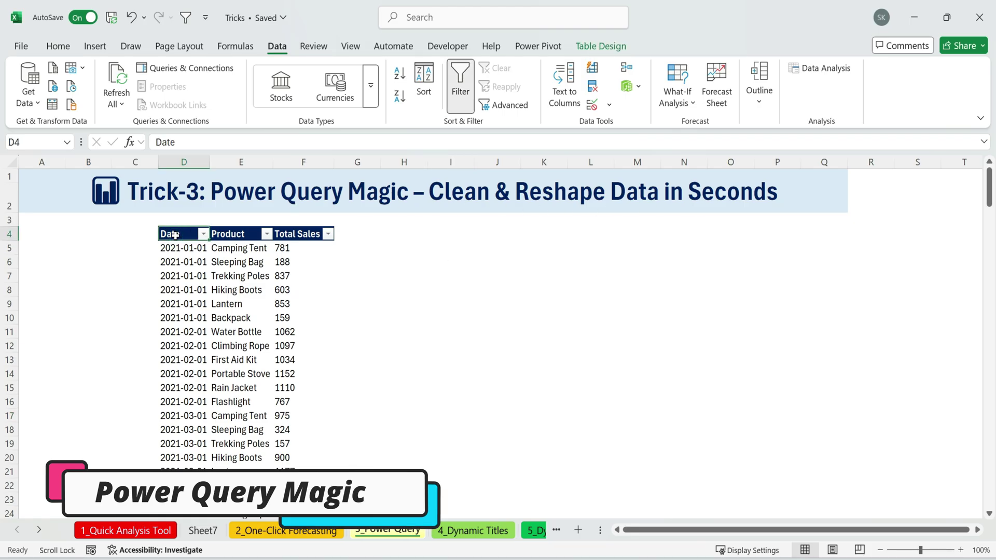
{"action": "key", "text": "ctrl+shift+Right"}
{"action": "key", "text": "ctrl+shift+Down"}
{"action": "scroll", "coordinate": [264, 329], "scroll_direction": "up", "scroll_amount": 10}
{"action": "scroll", "coordinate": [266, 332], "scroll_direction": "up", "scroll_amount": 20}
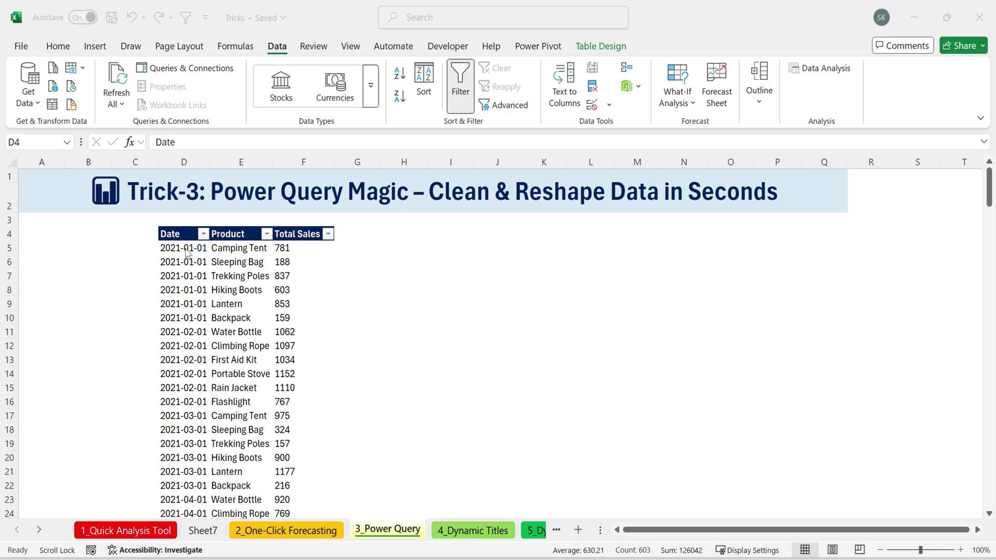
Step: Browse the Data > Get Data import sources, then close the list
{"action": "left_click", "coordinate": [284, 52]}
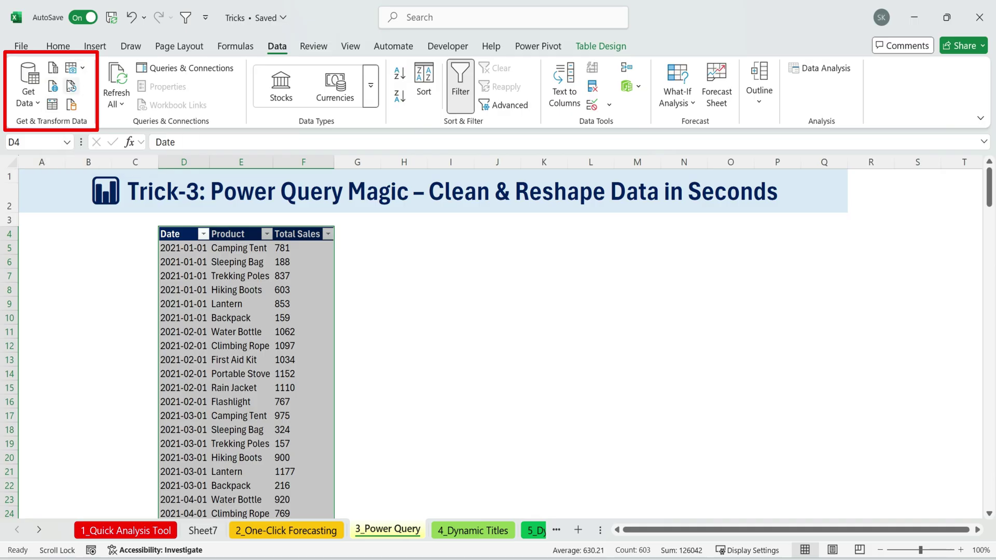
{"action": "left_click", "coordinate": [39, 104]}
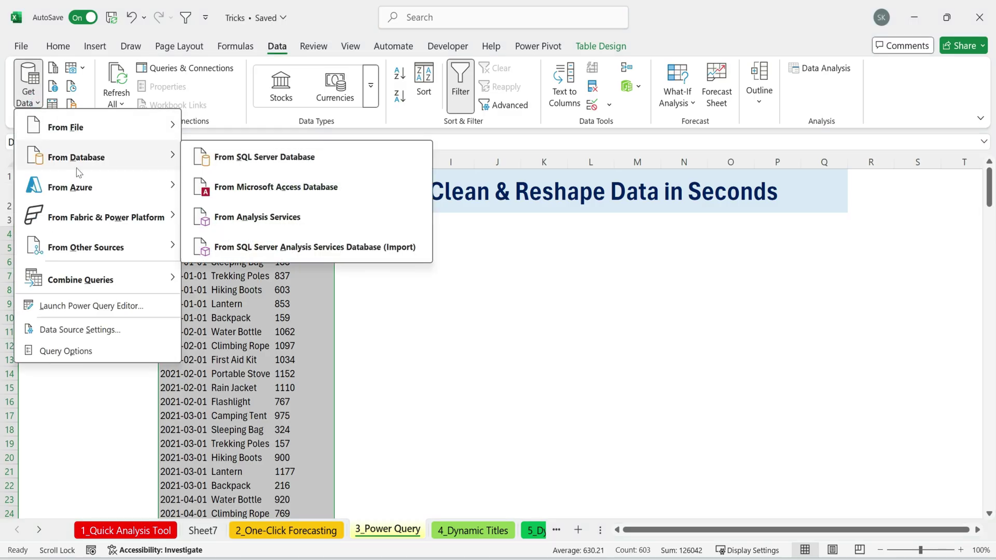
{"action": "mouse_move", "coordinate": [94, 135]}
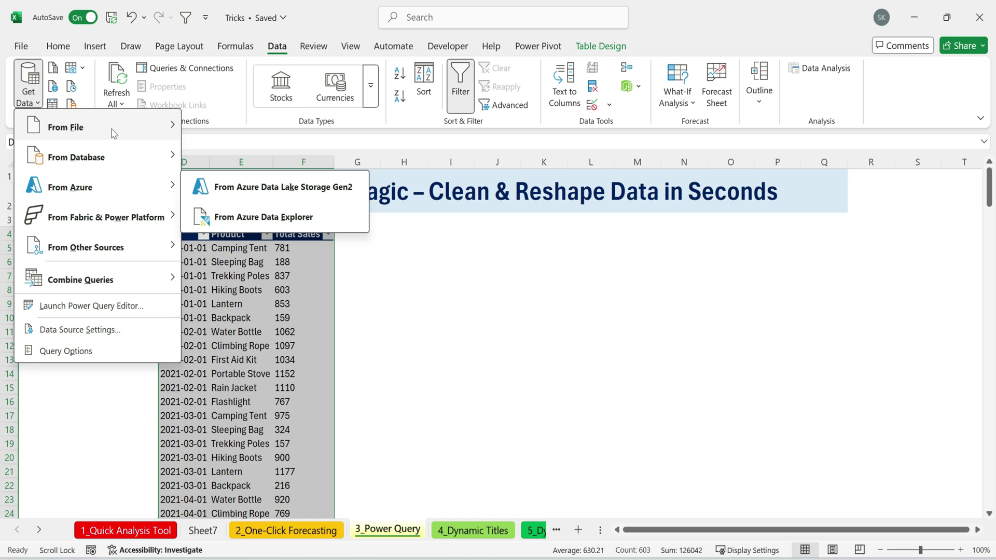
{"action": "left_click", "coordinate": [101, 400]}
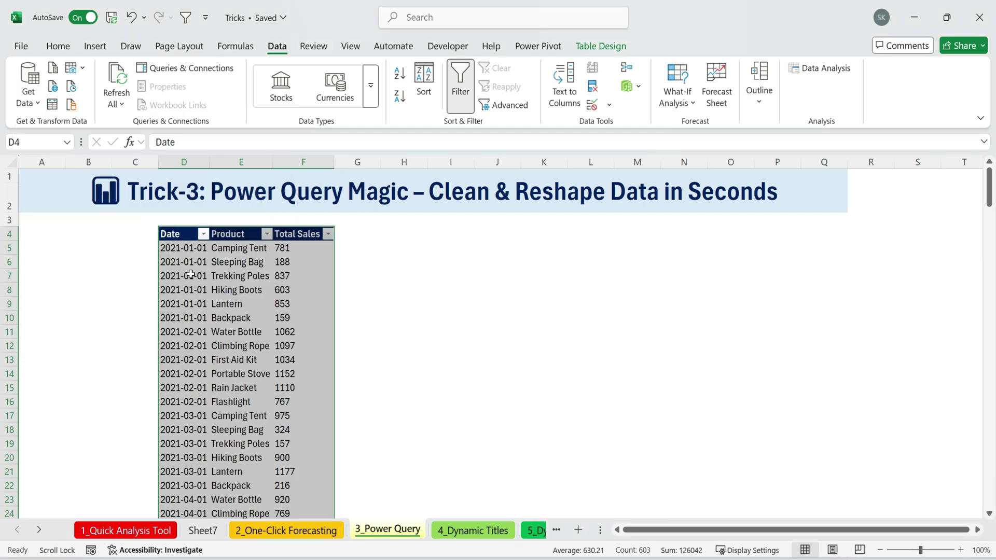
{"action": "left_click", "coordinate": [378, 274]}
{"action": "left_click_drag", "start_coordinate": [171, 234], "coordinate": [249, 457]}
{"action": "scroll", "coordinate": [249, 415], "scroll_direction": "down", "scroll_amount": 2}
{"action": "scroll", "coordinate": [247, 372], "scroll_direction": "up", "scroll_amount": 2}
{"action": "left_click", "coordinate": [228, 304]}
{"action": "left_click", "coordinate": [184, 162]}
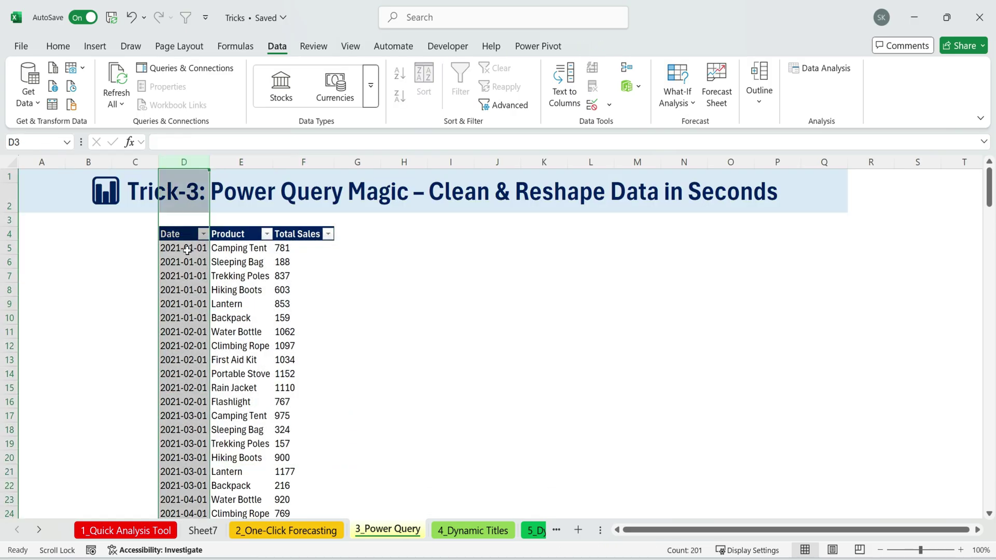
{"action": "left_click_drag", "start_coordinate": [184, 248], "coordinate": [202, 516]}
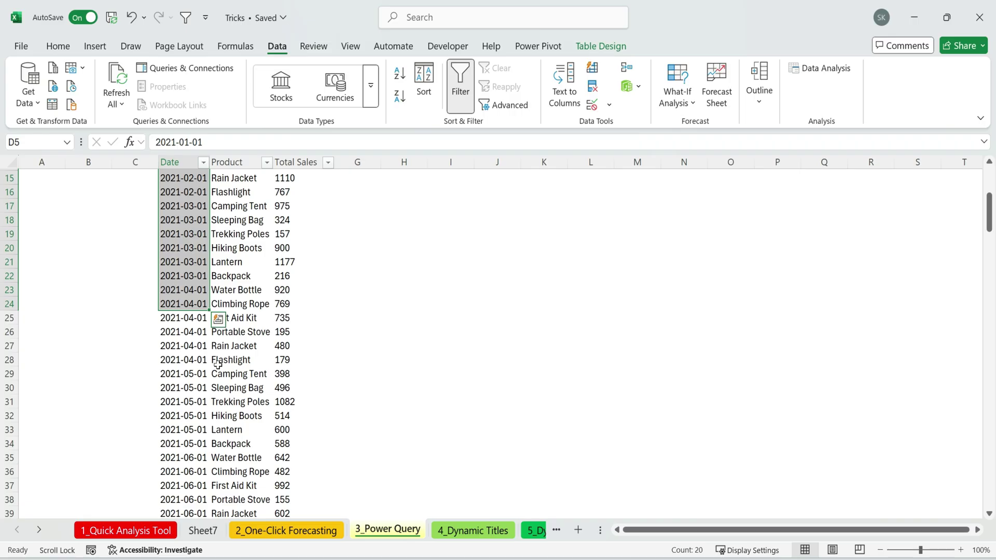
{"action": "scroll", "coordinate": [218, 389], "scroll_direction": "down", "scroll_amount": 5}
{"action": "scroll", "coordinate": [217, 364], "scroll_direction": "up", "scroll_amount": 5}
{"action": "left_click", "coordinate": [184, 162]}
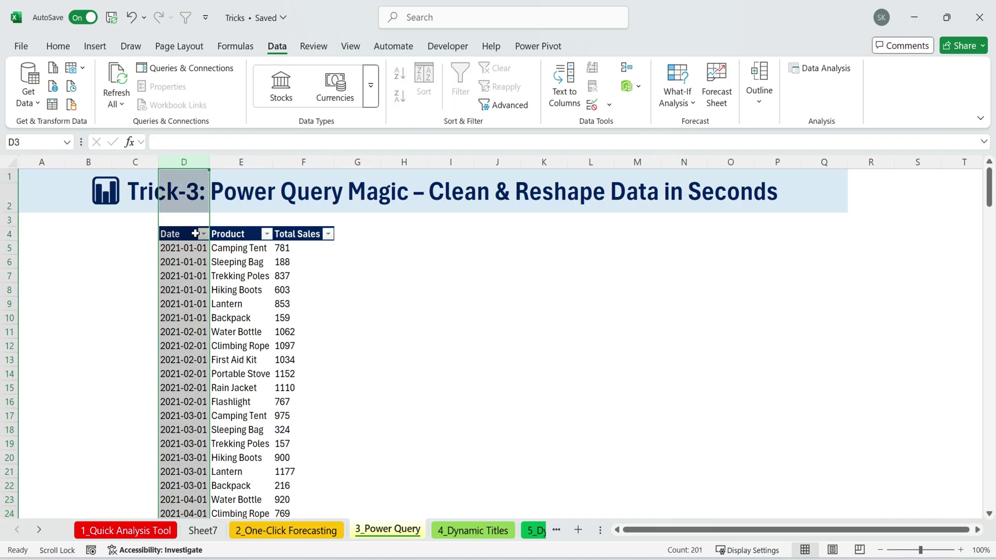
{"action": "left_click", "coordinate": [244, 262]}
{"action": "left_click_drag", "start_coordinate": [241, 248], "coordinate": [241, 514]}
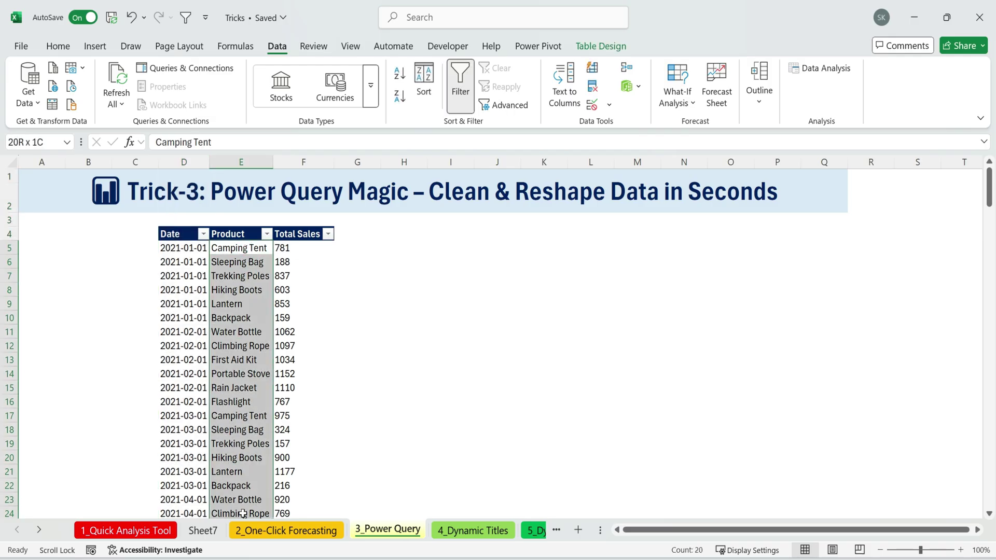
{"action": "left_click_drag", "start_coordinate": [282, 262], "coordinate": [282, 472]}
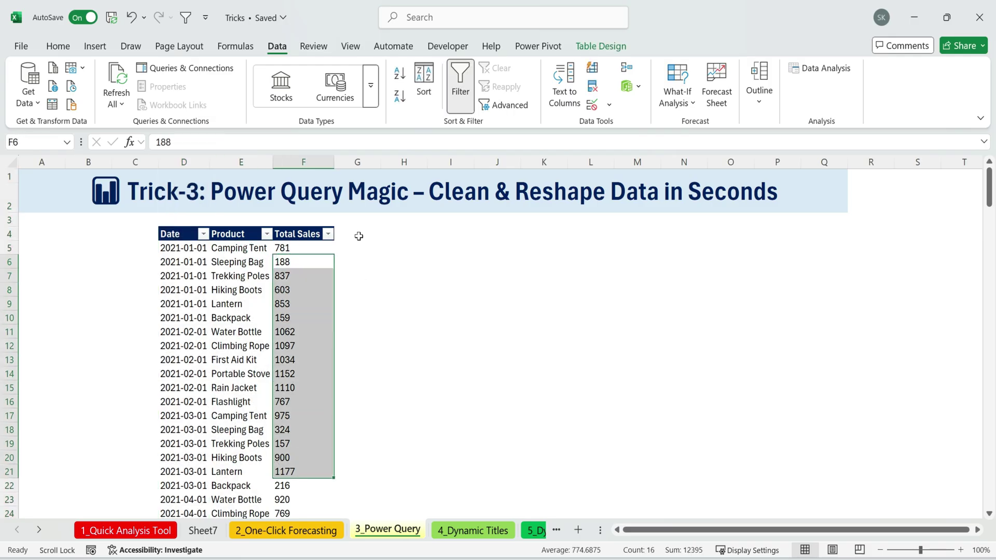
{"action": "left_click_drag", "start_coordinate": [126, 220], "coordinate": [571, 489]}
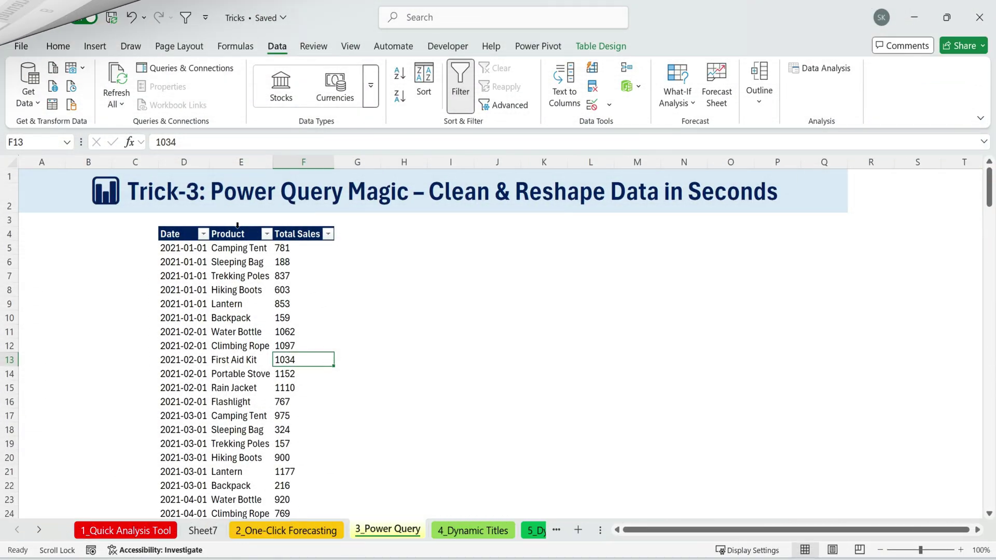
{"action": "left_click_drag", "start_coordinate": [185, 248], "coordinate": [218, 442]}
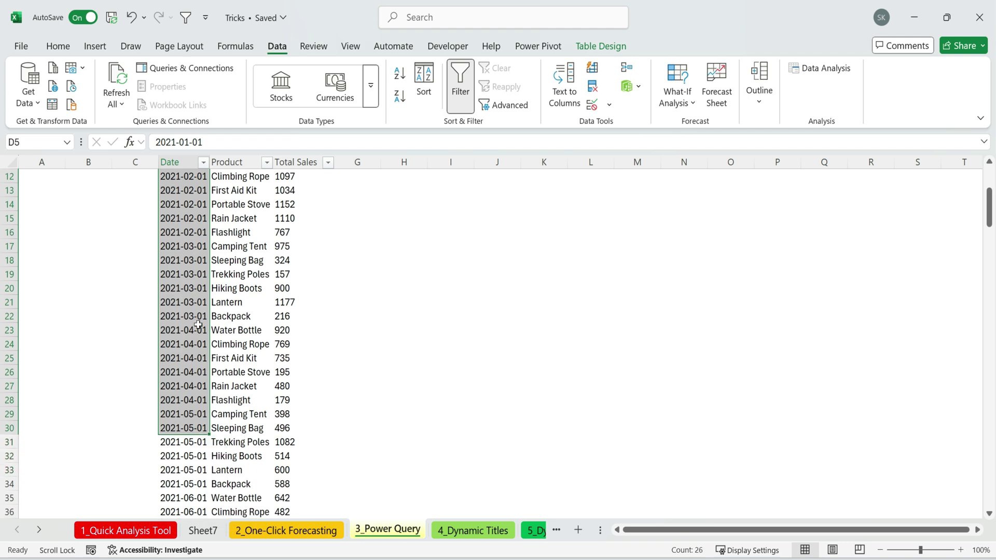
{"action": "left_click", "coordinate": [193, 299]}
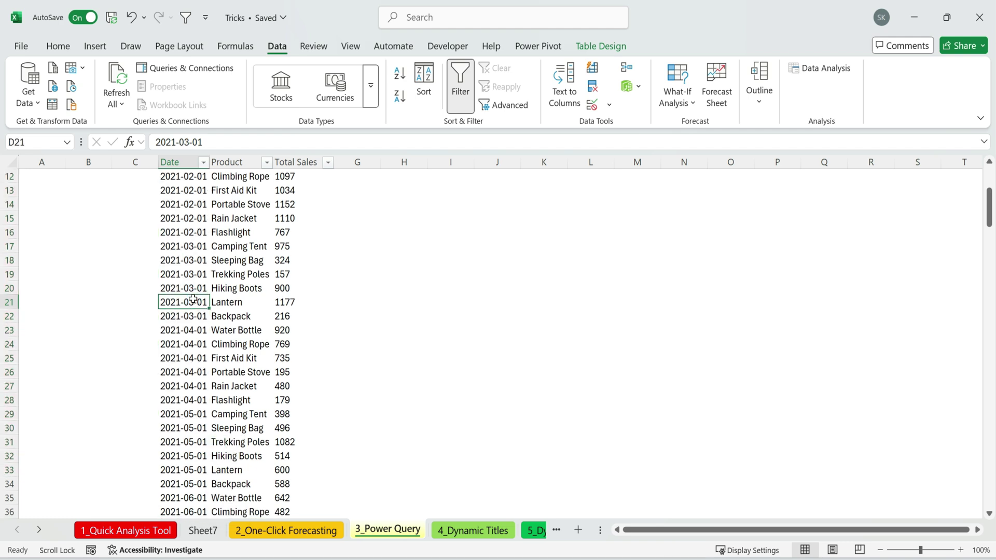
{"action": "scroll", "coordinate": [394, 377], "scroll_direction": "up", "scroll_amount": 4}
{"action": "left_click", "coordinate": [467, 228]}
{"action": "left_click", "coordinate": [410, 231]}
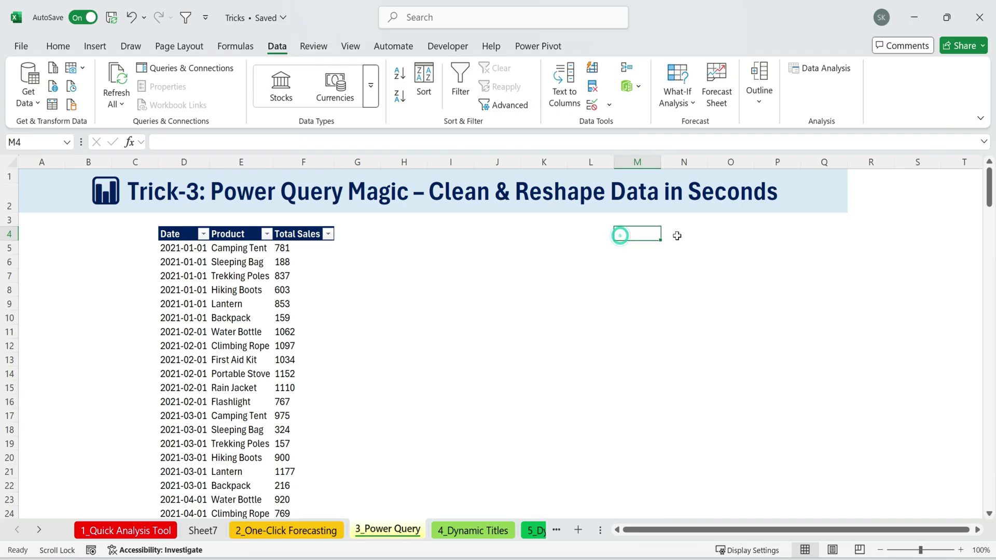
{"action": "left_click", "coordinate": [544, 233]}
{"action": "left_click", "coordinate": [677, 236]}
{"action": "left_click", "coordinate": [207, 248]}
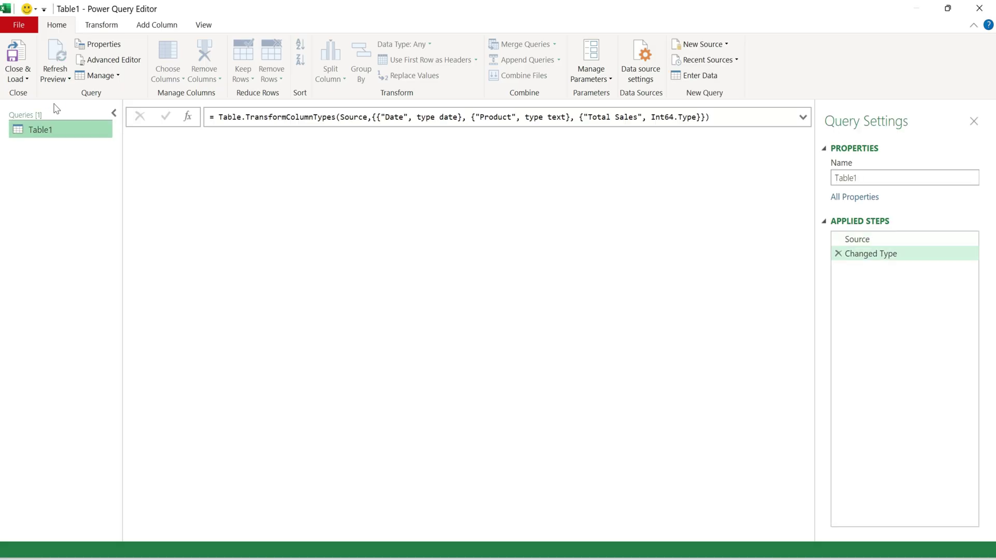
Step: Add a Month Name column from the dates, then remove the Date column
{"action": "left_click", "coordinate": [165, 26]}
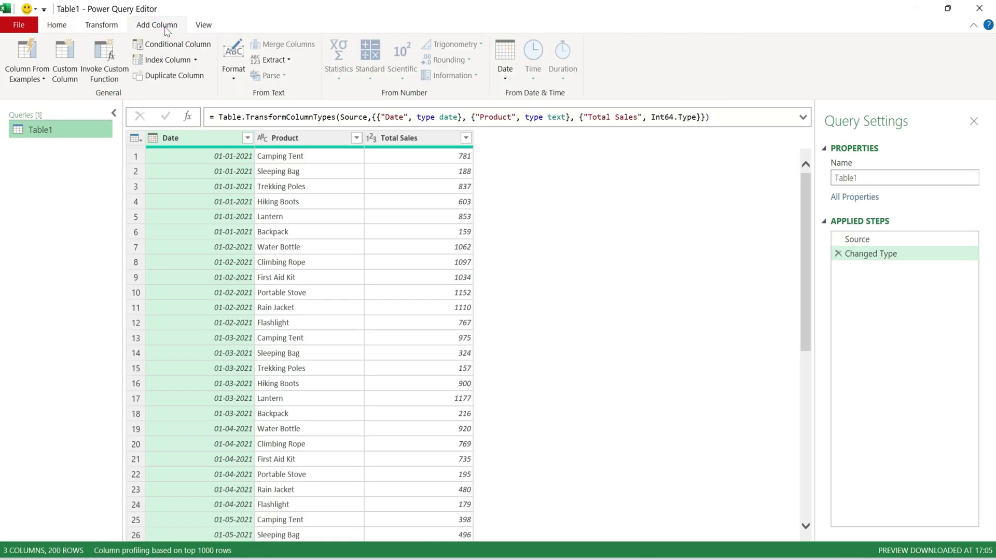
{"action": "left_click", "coordinate": [507, 71]}
{"action": "mouse_move", "coordinate": [536, 160]}
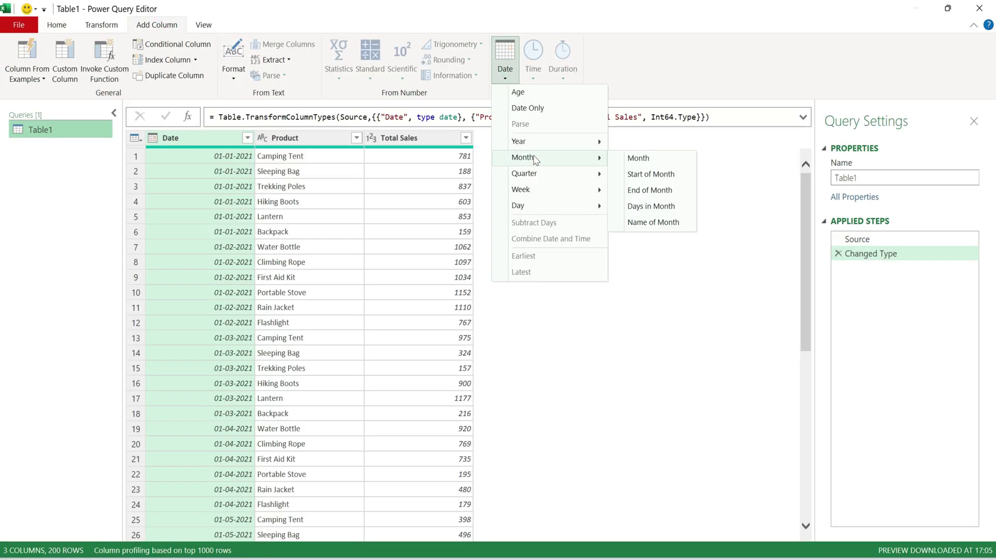
{"action": "left_click", "coordinate": [655, 224]}
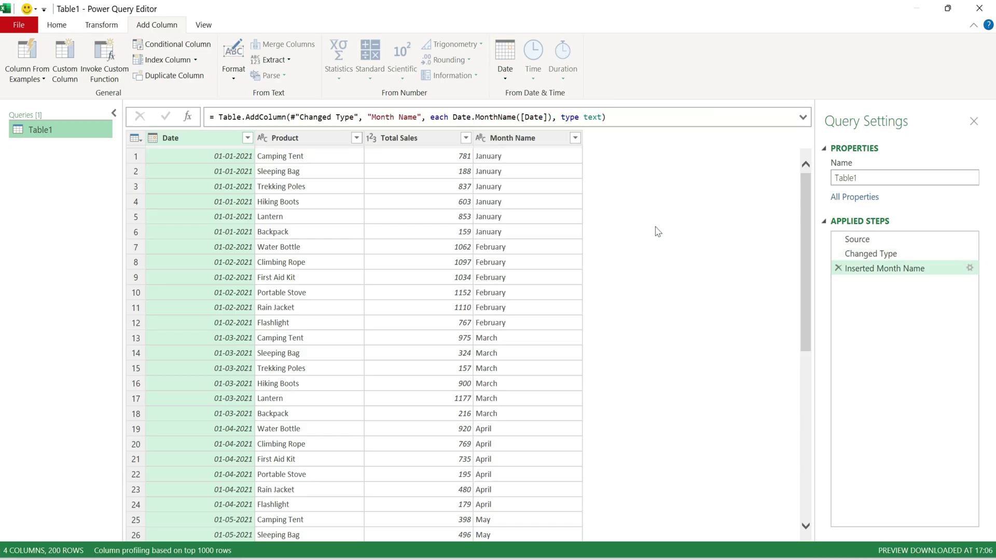
{"action": "left_click", "coordinate": [202, 138]}
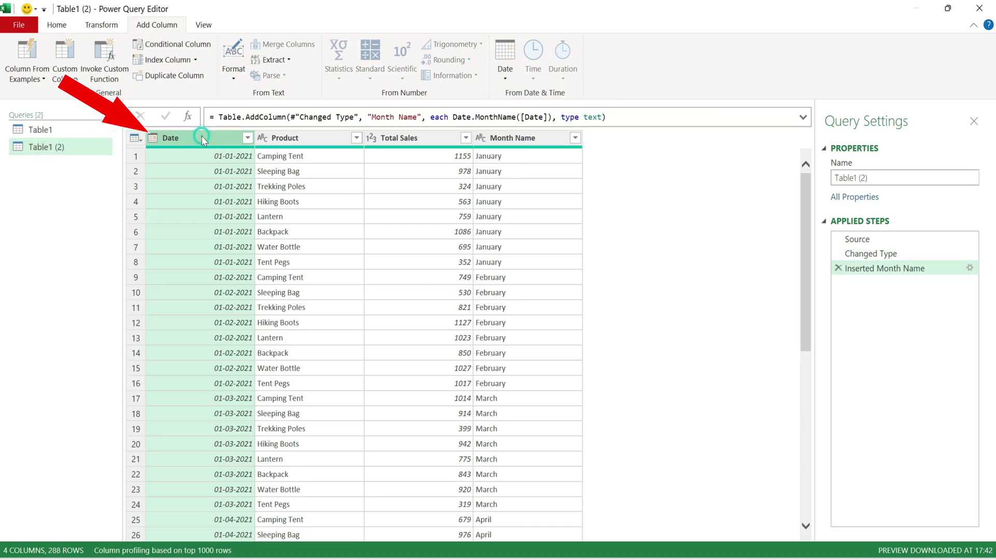
{"action": "key", "text": "Delete"}
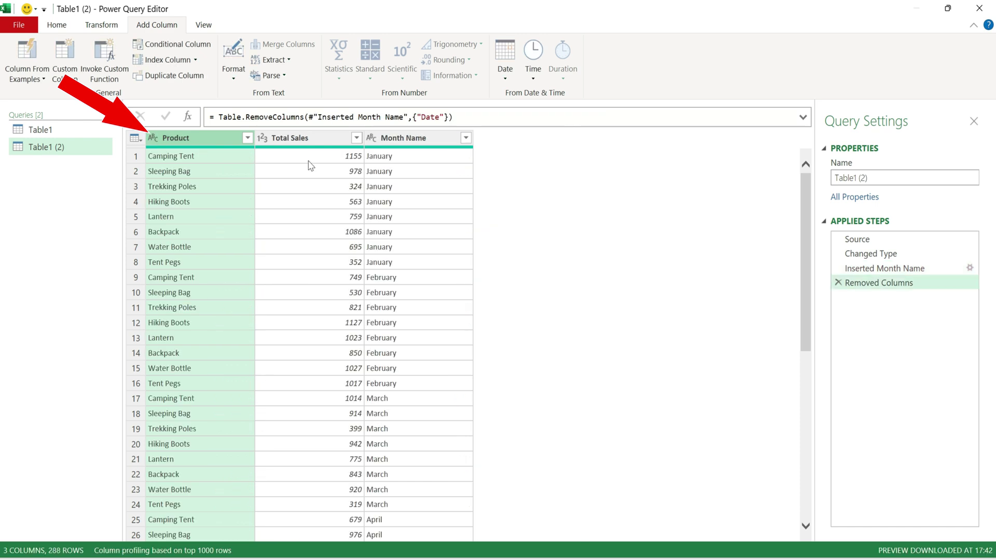
{"action": "left_click", "coordinate": [413, 139]}
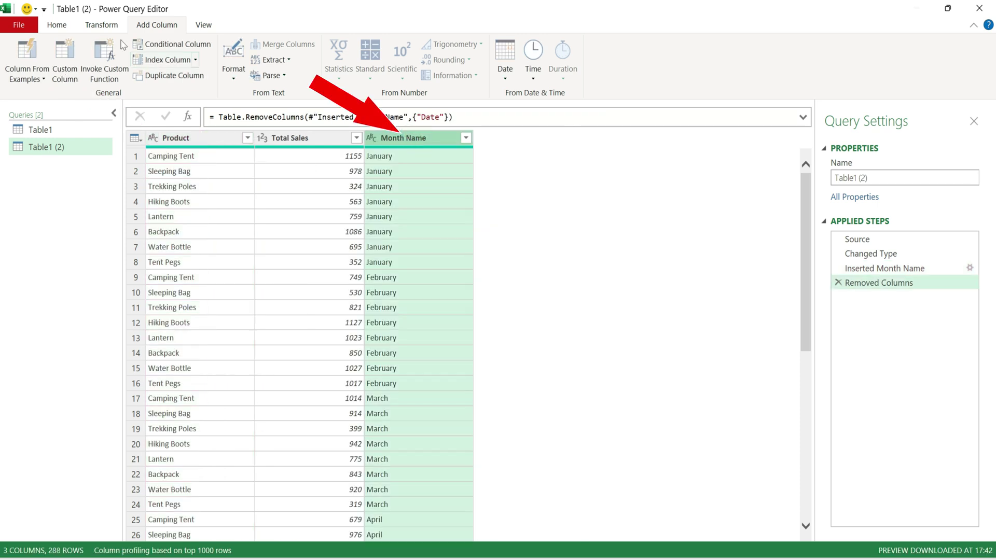
Step: Pivot the Month Name column using Total Sales as the values
{"action": "left_click", "coordinate": [109, 27]}
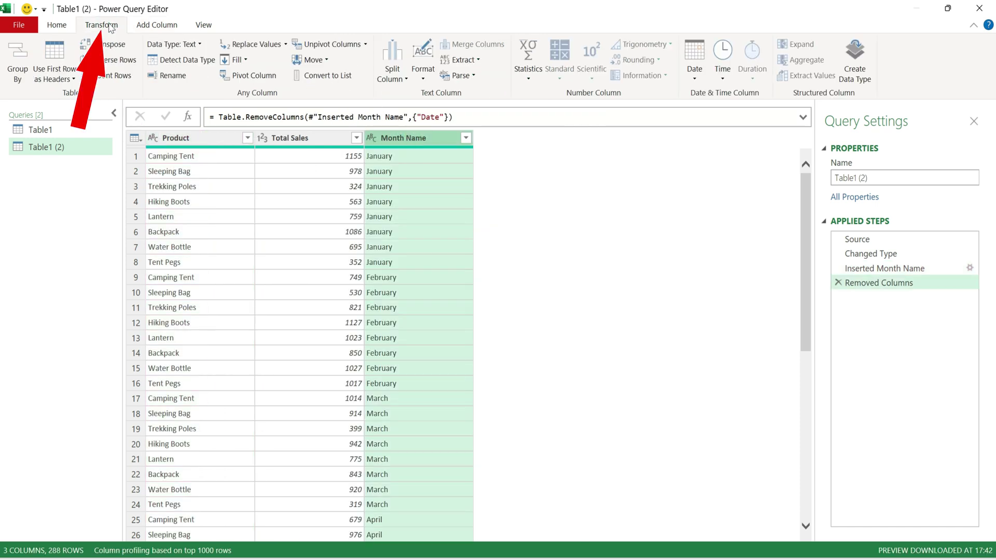
{"action": "left_click", "coordinate": [262, 78]}
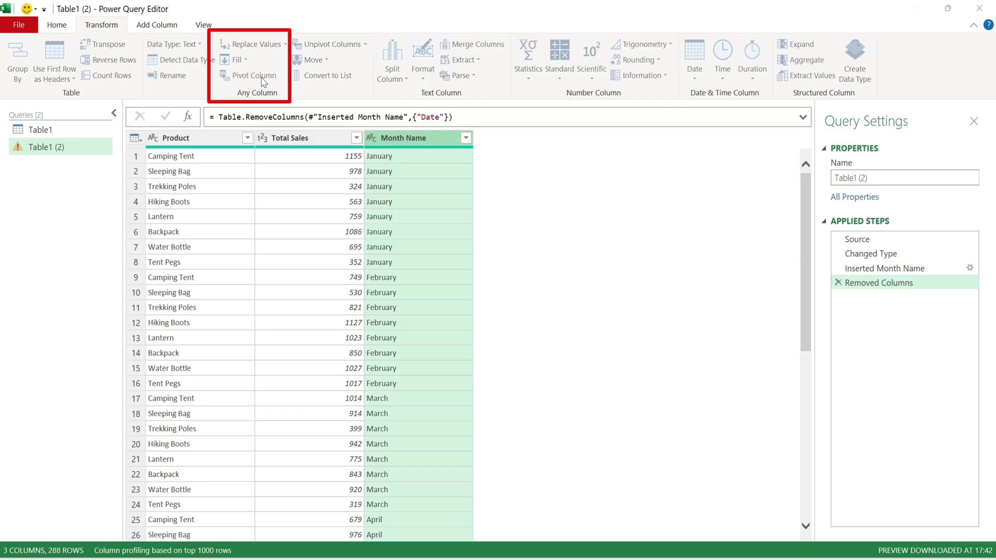
{"action": "left_click", "coordinate": [263, 78]}
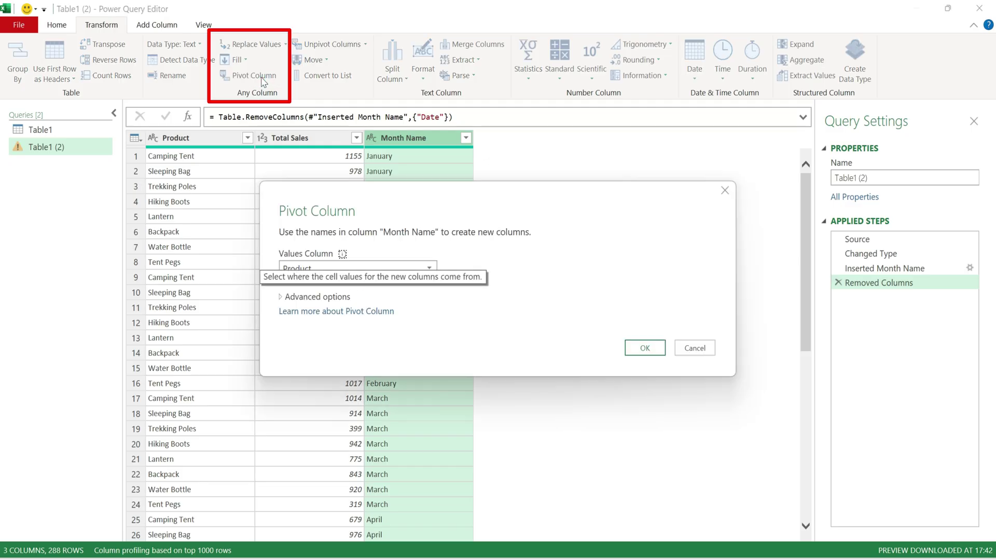
{"action": "left_click", "coordinate": [430, 269]}
{"action": "left_click", "coordinate": [316, 298]}
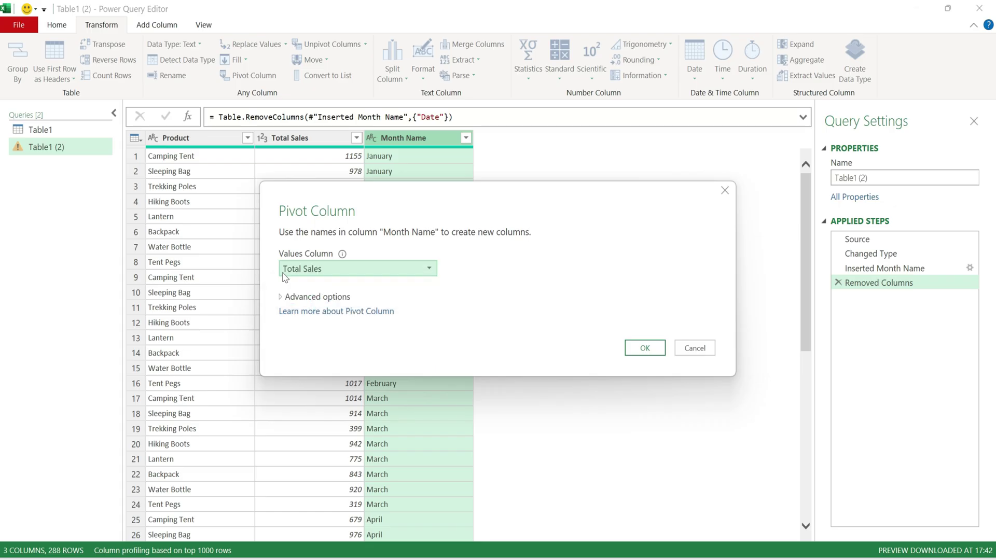
{"action": "left_click", "coordinate": [639, 350]}
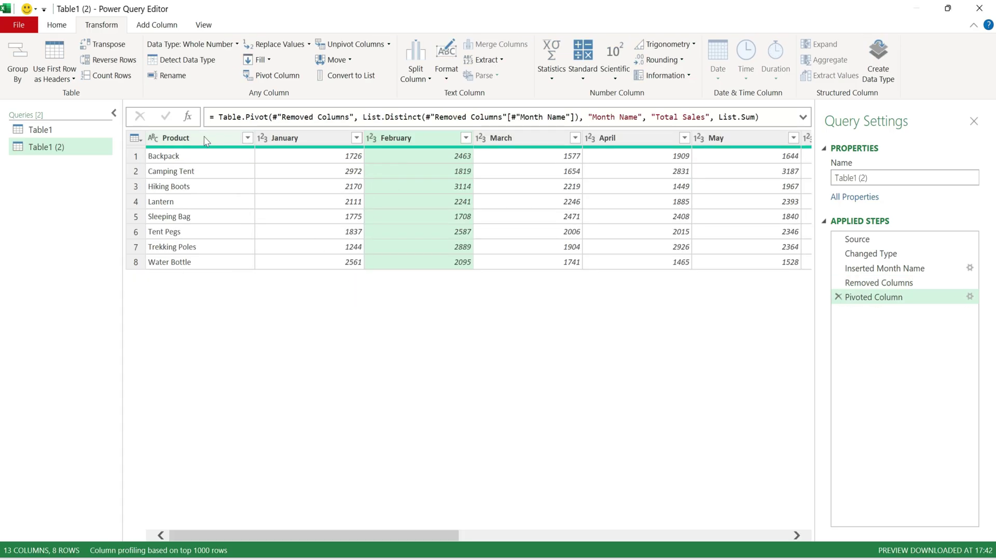
Step: Check the Product column filter and close it with every product kept
{"action": "mouse_move", "coordinate": [207, 141]}
{"action": "left_mouse_down"}
{"action": "mouse_move", "coordinate": [363, 173]}
{"action": "mouse_move", "coordinate": [216, 145]}
{"action": "left_mouse_up"}
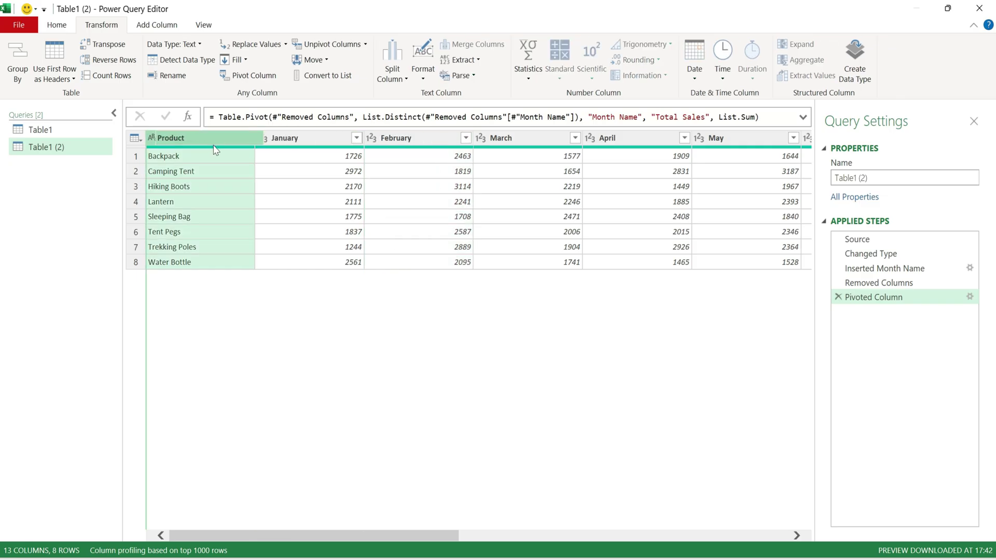
{"action": "left_click", "coordinate": [357, 138]}
{"action": "left_click", "coordinate": [248, 138]}
{"action": "left_click", "coordinate": [247, 138]}
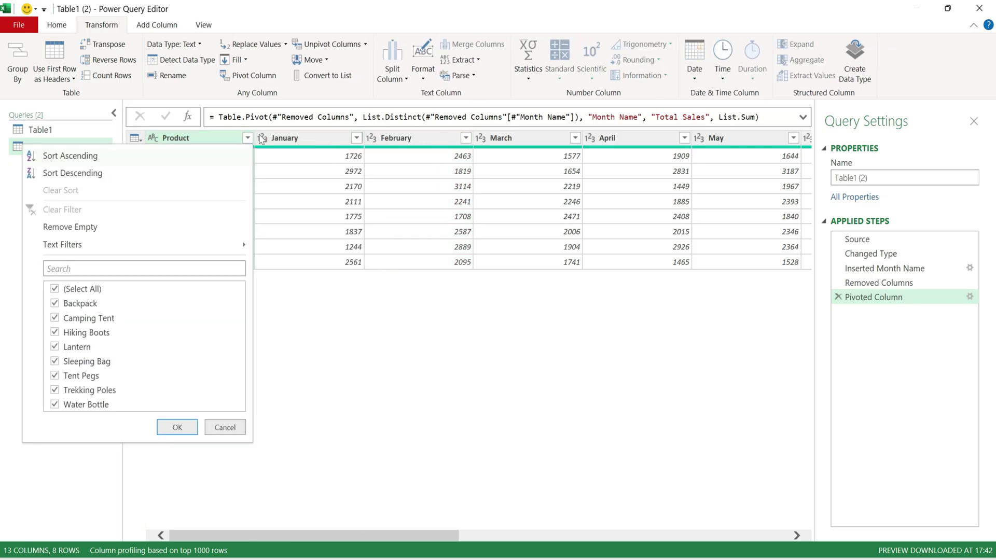
{"action": "left_click", "coordinate": [177, 427]}
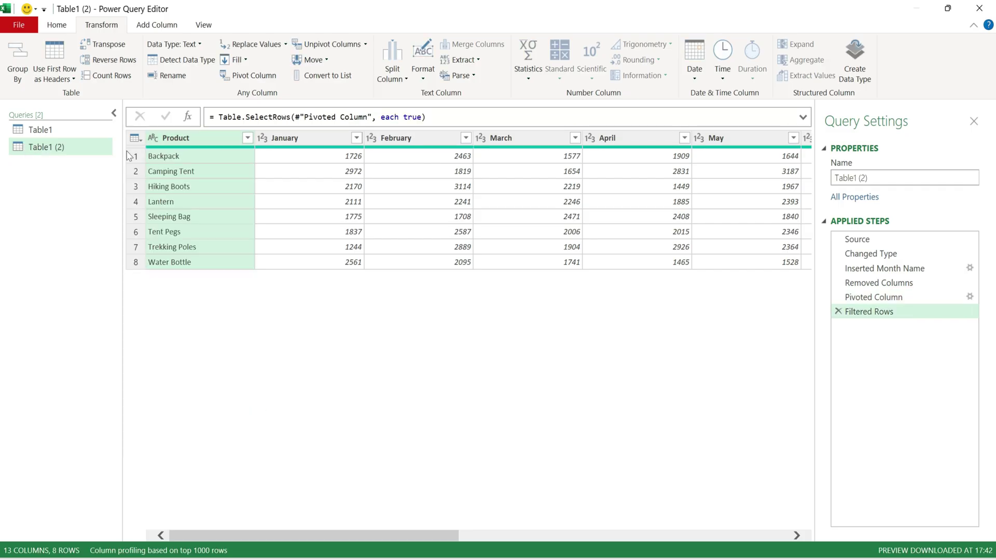
Step: Close & Load the pivoted query to sheet Table1 (2) and review its months and products
{"action": "left_click", "coordinate": [18, 24]}
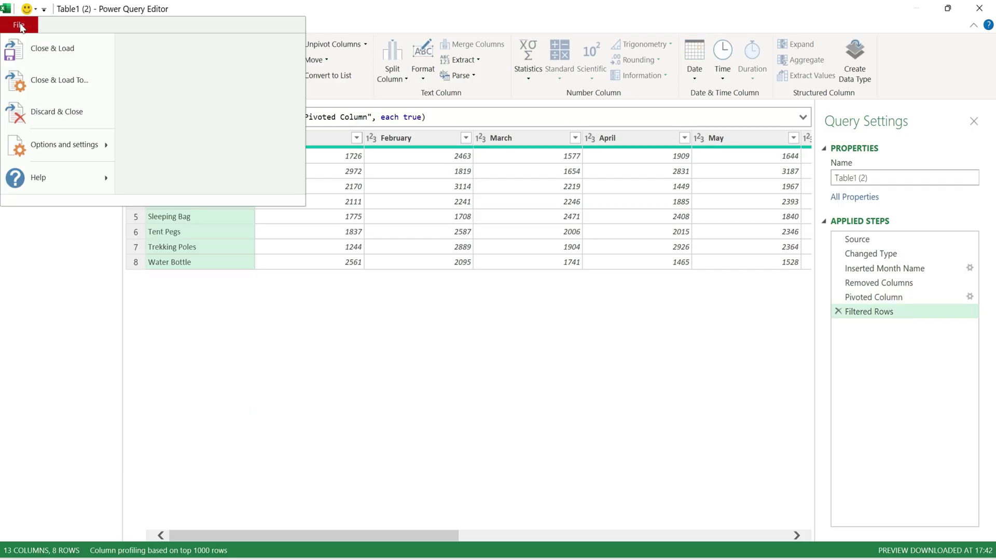
{"action": "left_click", "coordinate": [62, 52]}
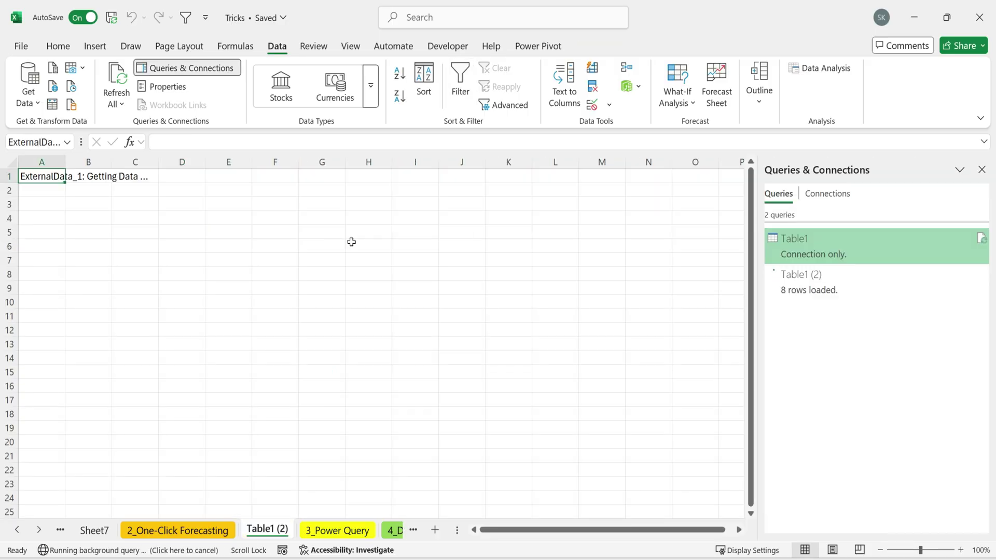
{"action": "left_click", "coordinate": [200, 316]}
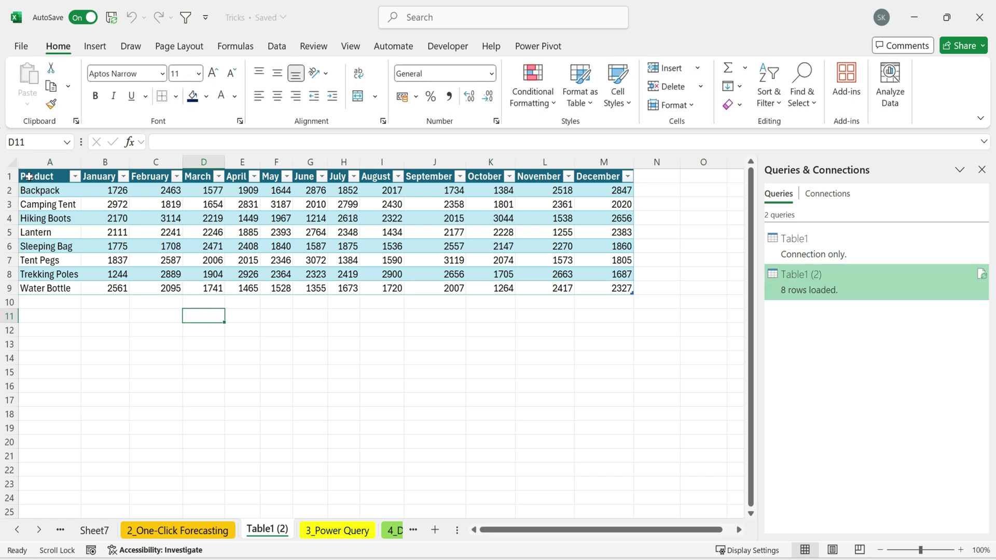
{"action": "key", "text": "ctrl+Home"}
{"action": "left_click_drag", "start_coordinate": [106, 177], "coordinate": [617, 303]}
{"action": "left_click", "coordinate": [106, 205]}
{"action": "left_click_drag", "start_coordinate": [52, 191], "coordinate": [41, 275]}
Step: Review the source sales table on 3_Power Query, then return to Table1 (2)
{"action": "left_click", "coordinate": [335, 534]}
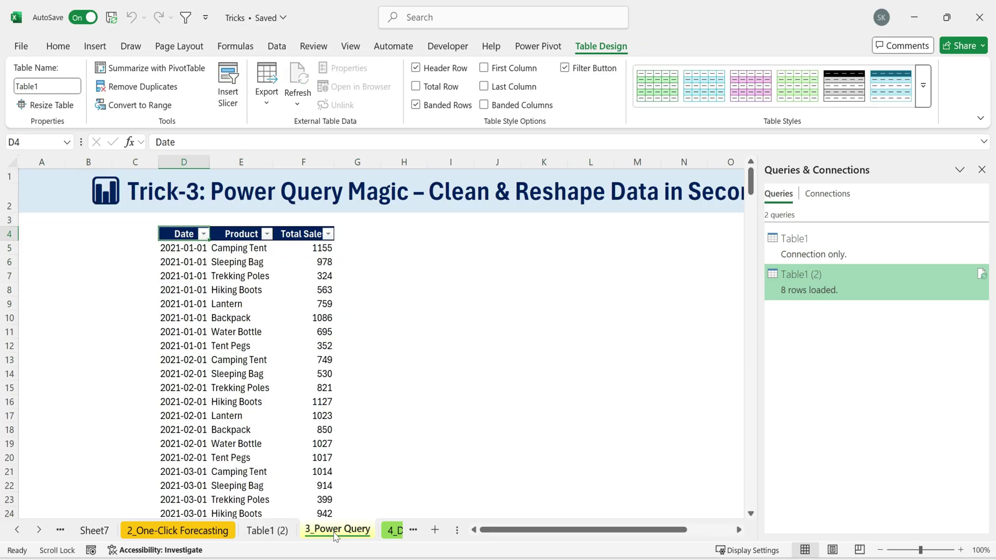
{"action": "left_click", "coordinate": [210, 303]}
{"action": "left_click_drag", "start_coordinate": [182, 234], "coordinate": [302, 516]}
{"action": "scroll", "coordinate": [345, 389], "scroll_direction": "up", "scroll_amount": 2}
{"action": "left_click", "coordinate": [544, 303]}
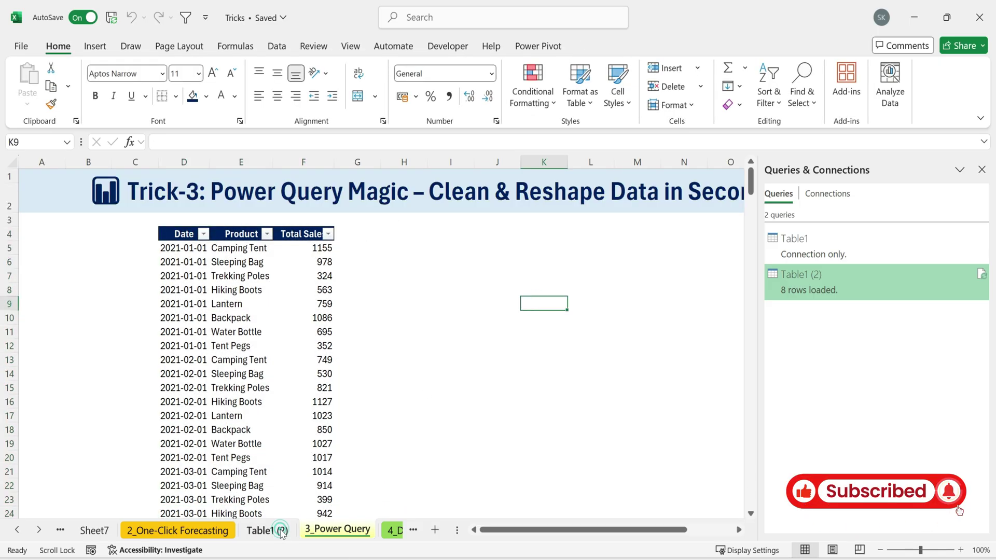
{"action": "left_click", "coordinate": [280, 530]}
Step: Replace the company name Samsung with Apple in H7
{"action": "left_click", "coordinate": [337, 531]}
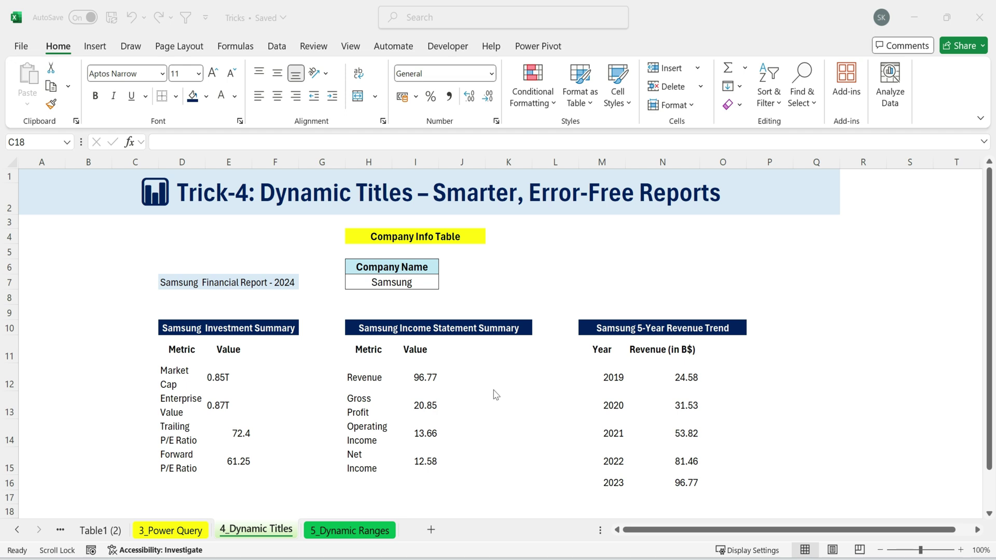
{"action": "left_click", "coordinate": [414, 285]}
{"action": "double_click", "coordinate": [414, 284]}
{"action": "left_click_drag", "start_coordinate": [414, 283], "coordinate": [372, 283]}
{"action": "key", "text": "ctrl+c"}
{"action": "key", "text": "BackSpace"}
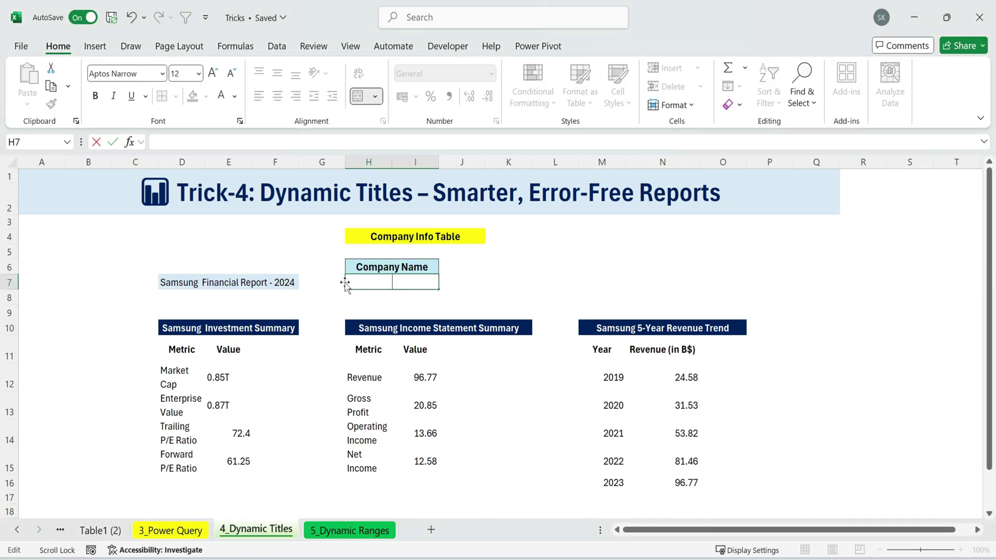
{"action": "type", "text": "Apple"}
{"action": "key", "text": "Return"}
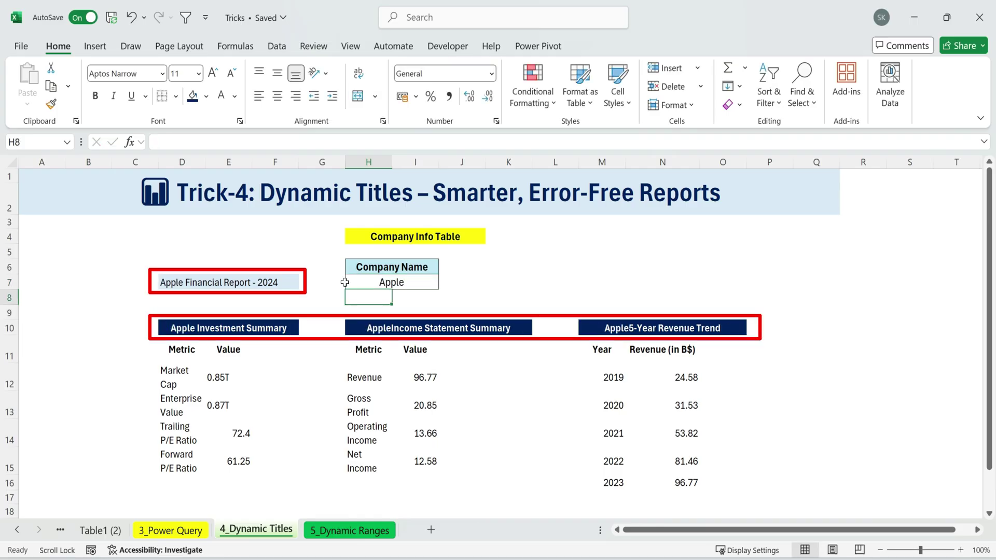
Step: Inspect the title formulas, restore Samsung in H7, and clear the D10 title
{"action": "left_click", "coordinate": [179, 327]}
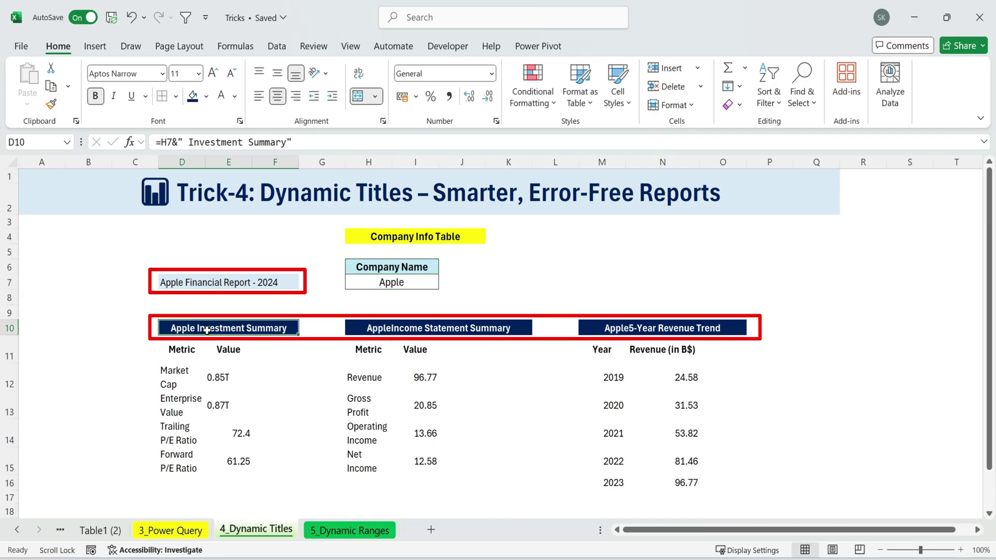
{"action": "left_click", "coordinate": [370, 329]}
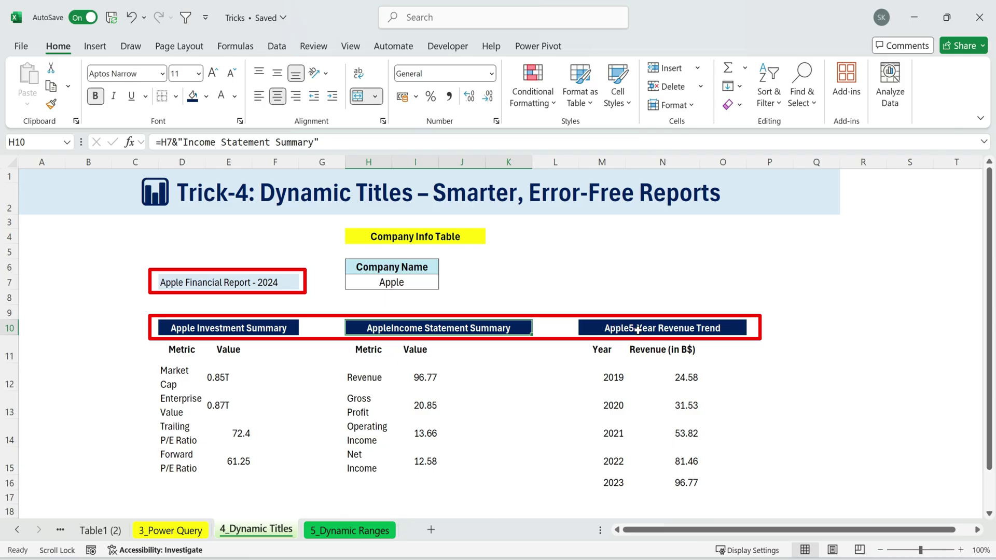
{"action": "left_click", "coordinate": [428, 285]}
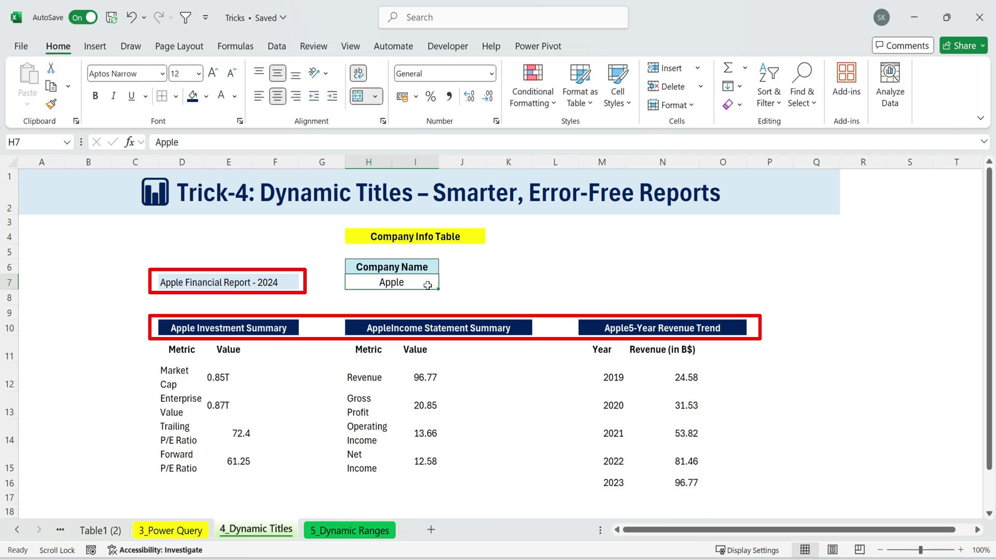
{"action": "key", "text": "ctrl+v"}
{"action": "left_click", "coordinate": [228, 329]}
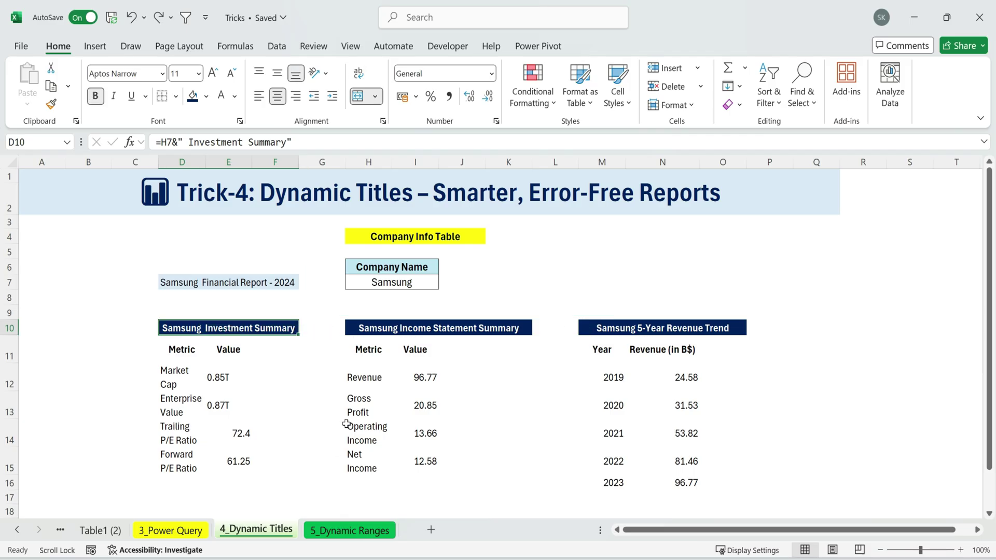
{"action": "key", "text": "F2"}
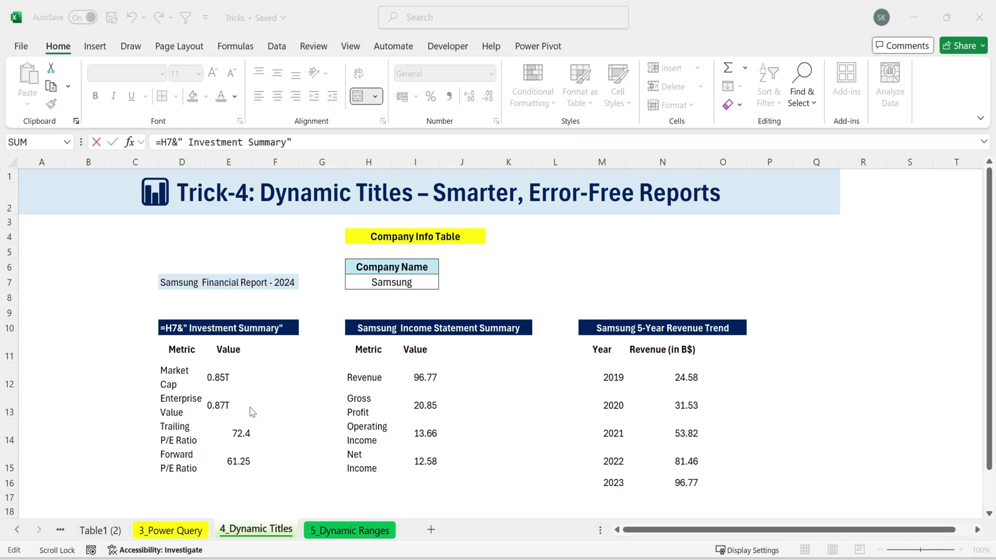
{"action": "left_click", "coordinate": [321, 405]}
{"action": "left_click", "coordinate": [219, 332]}
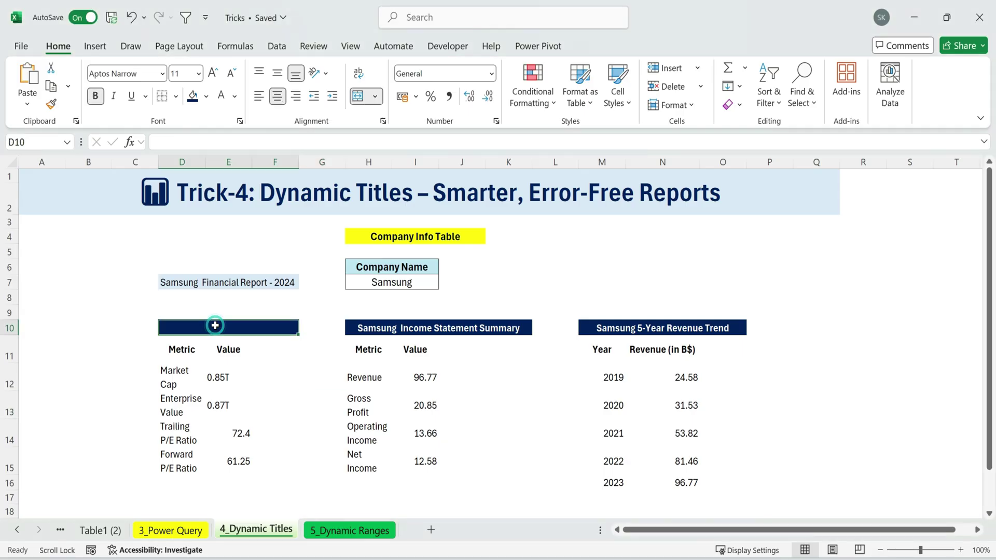
Step: Give D10 the formula =H7&" Investment Summary" so its title follows the company name
{"action": "type", "text": "="}
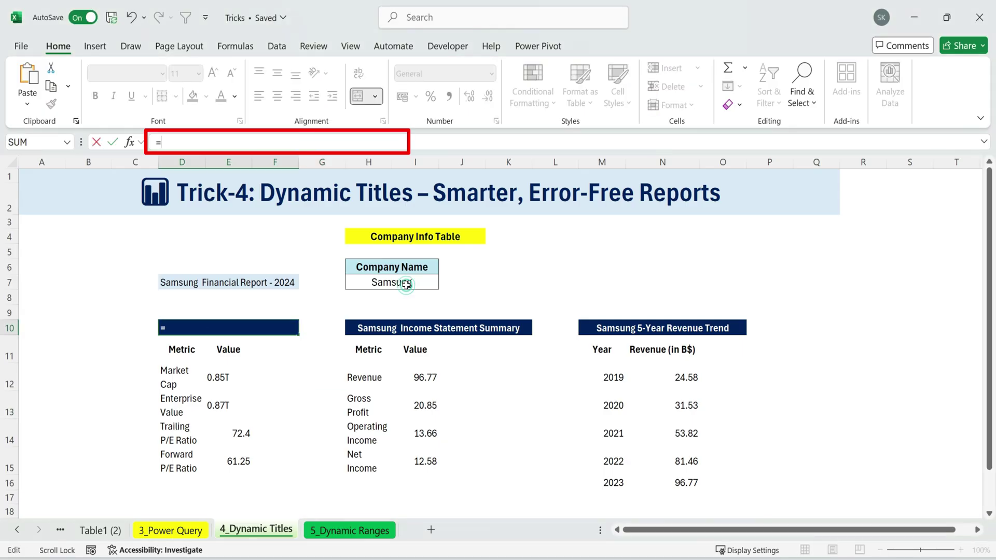
{"action": "left_click", "coordinate": [407, 284]}
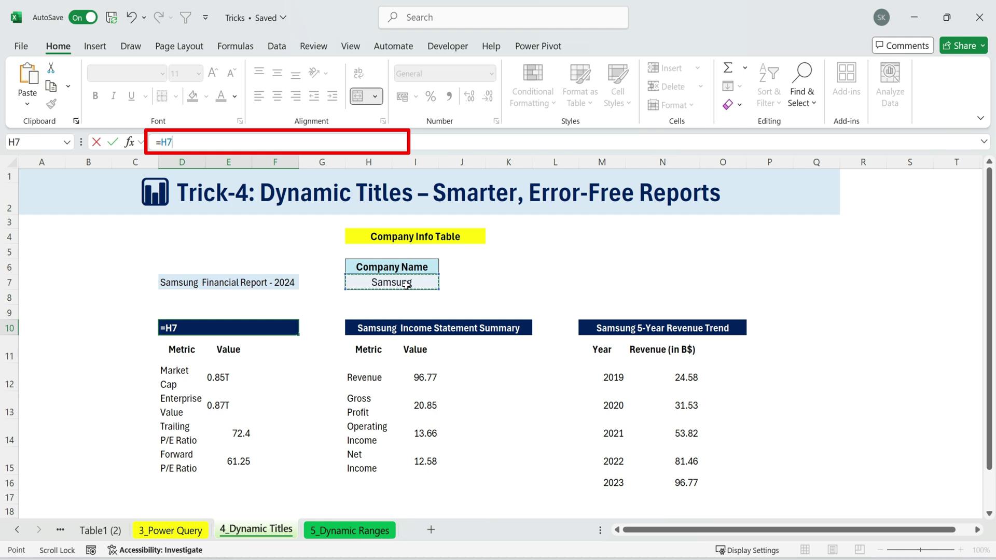
{"action": "type", "text": "&\"Investment Summary"}
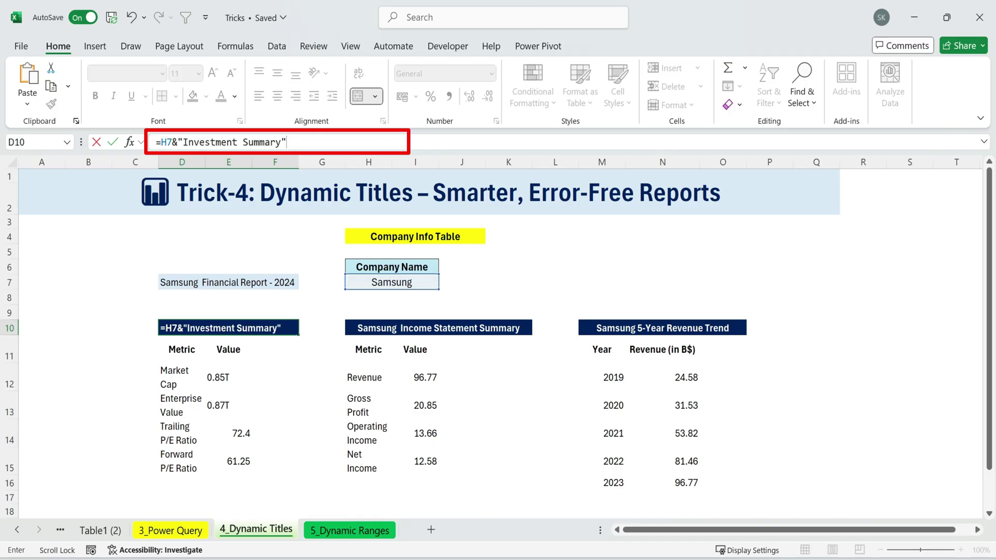
{"action": "left_click_drag", "start_coordinate": [303, 146], "coordinate": [132, 143]}
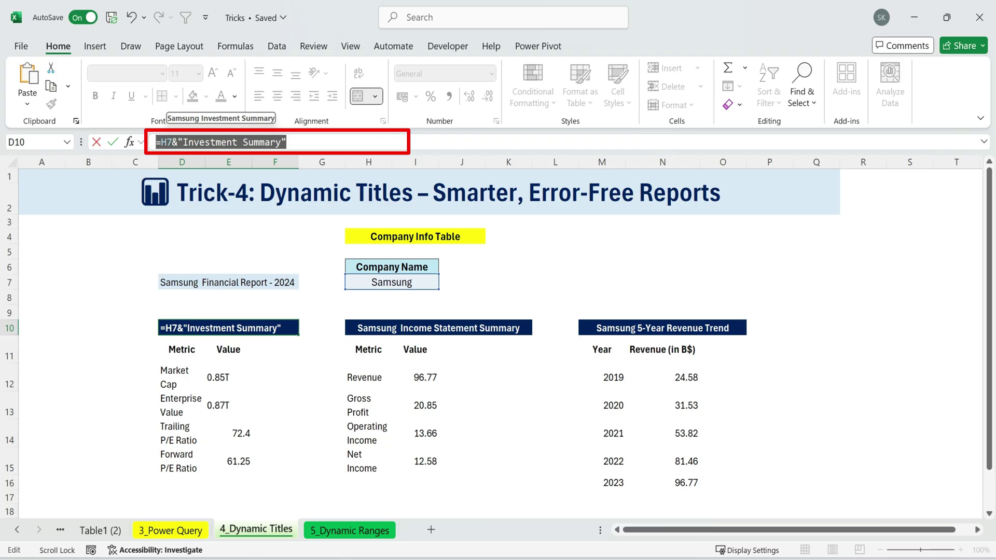
{"action": "key", "text": "End"}
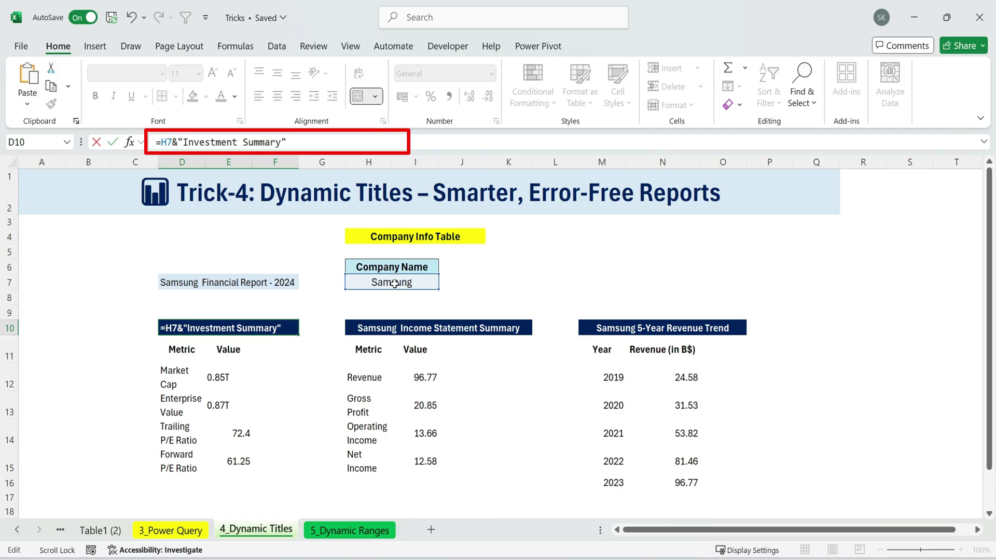
{"action": "left_click", "coordinate": [184, 142]}
{"action": "key", "text": "Return"}
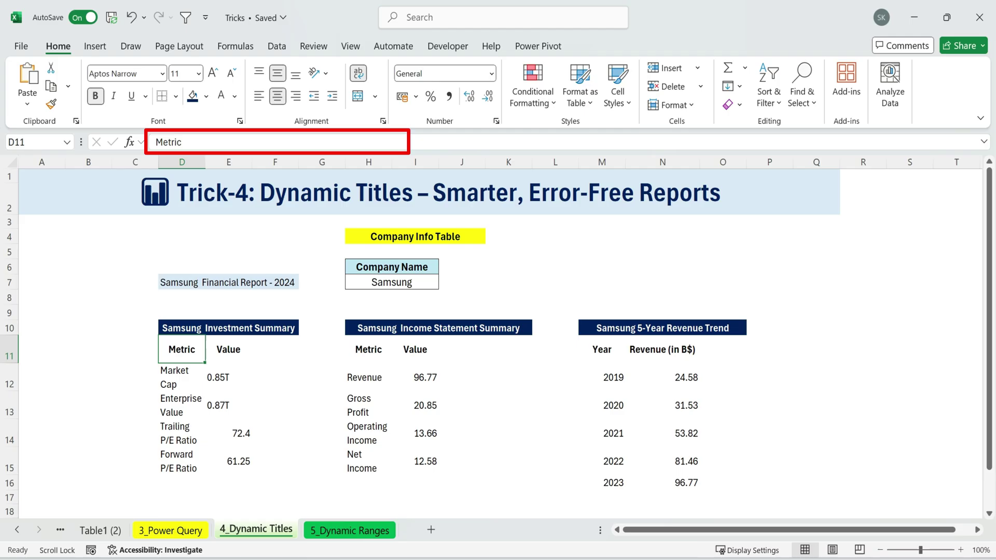
{"action": "left_click", "coordinate": [202, 330]}
Step: Change the company name in H7 to Apple and check that the report titles update
{"action": "double_click", "coordinate": [414, 282]}
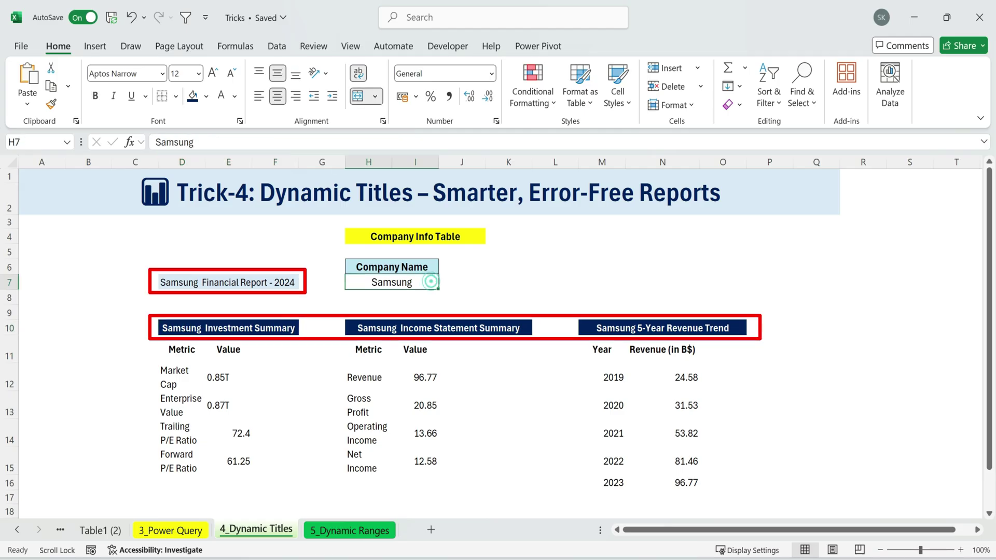
{"action": "left_click_drag", "start_coordinate": [414, 283], "coordinate": [314, 283]}
{"action": "key", "text": "BackSpace"}
{"action": "type", "text": "Apple"}
{"action": "key", "text": "Return"}
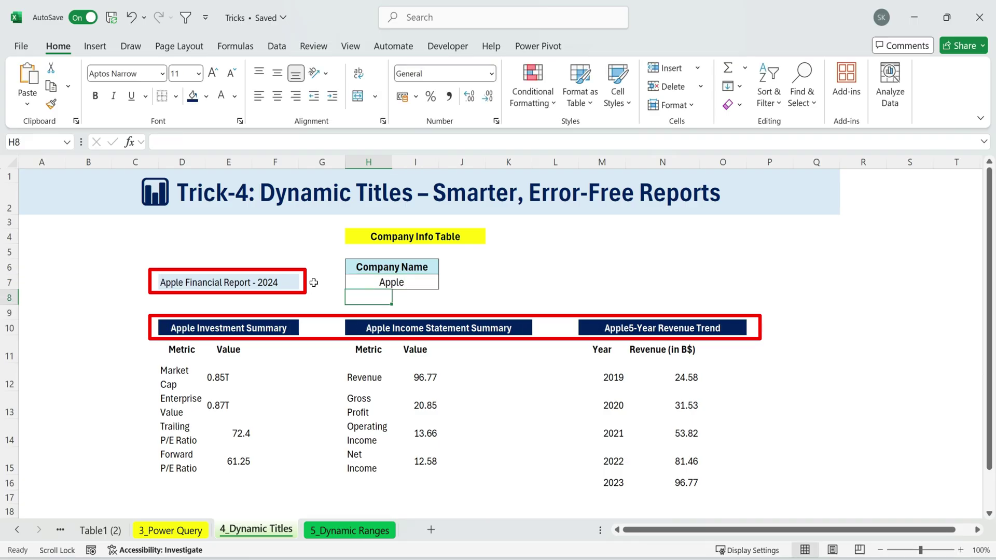
{"action": "key", "text": "Down"}
{"action": "key", "text": "Down"}
{"action": "left_click_drag", "start_coordinate": [194, 283], "coordinate": [275, 283]}
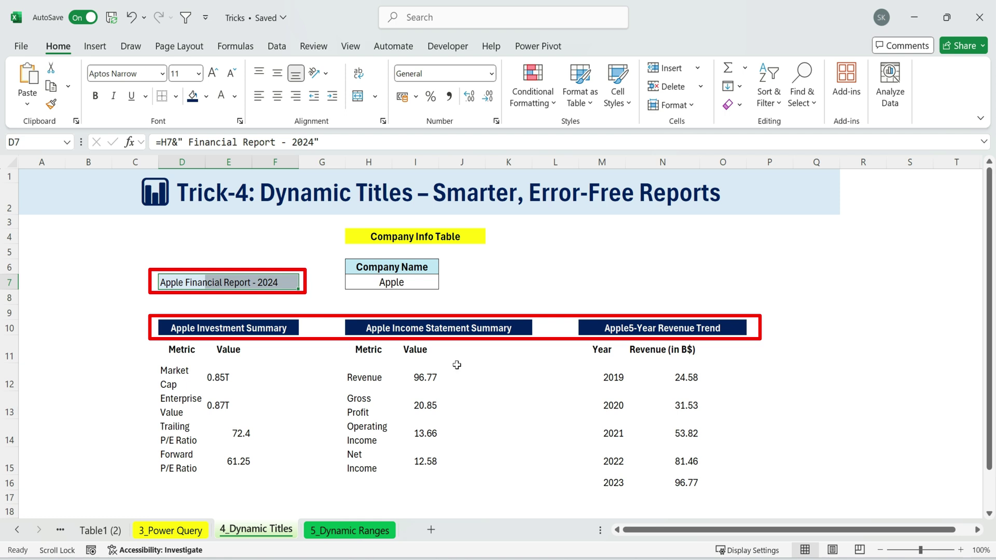
{"action": "left_click_drag", "start_coordinate": [209, 335], "coordinate": [726, 486]}
{"action": "left_click", "coordinate": [659, 302]}
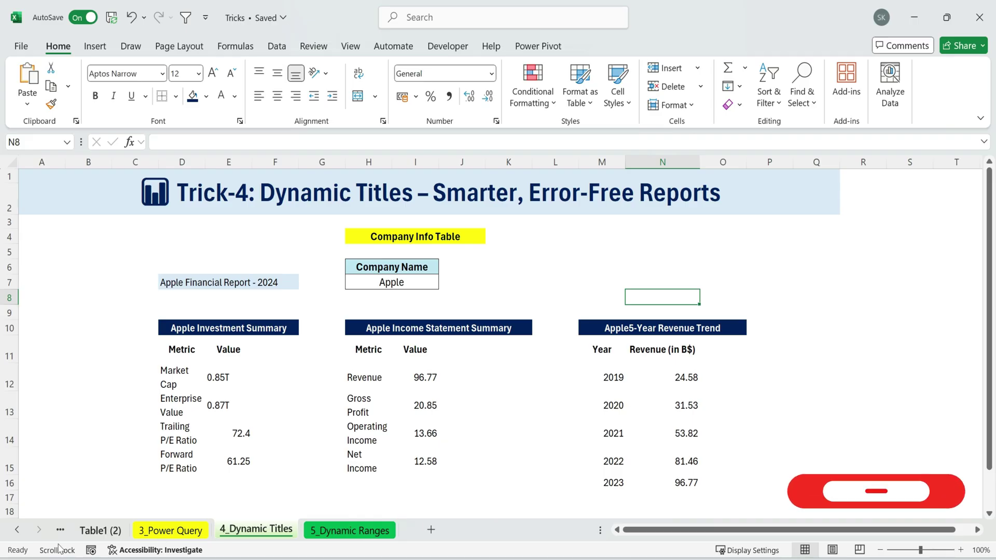
Step: On 5_Dynamic Ranges, AutoSum C13:H13 and check C13's =SUM(C7:C12) formula
{"action": "left_click", "coordinate": [353, 530]}
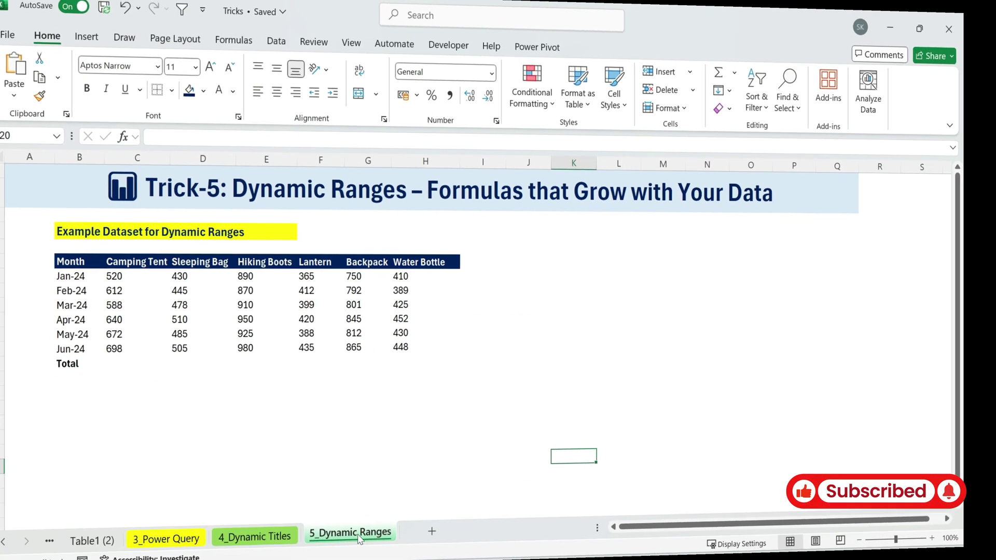
{"action": "left_click", "coordinate": [205, 359]}
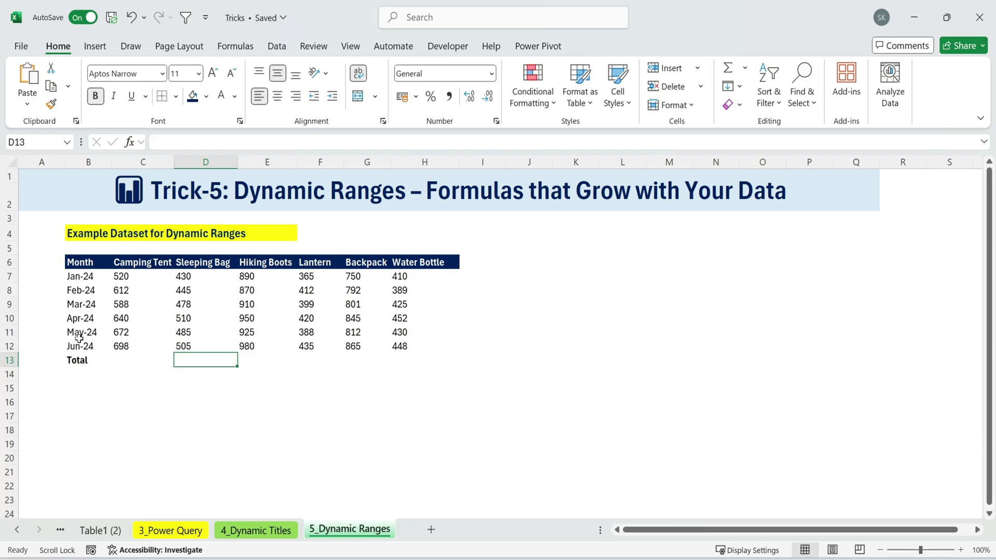
{"action": "left_click", "coordinate": [83, 360]}
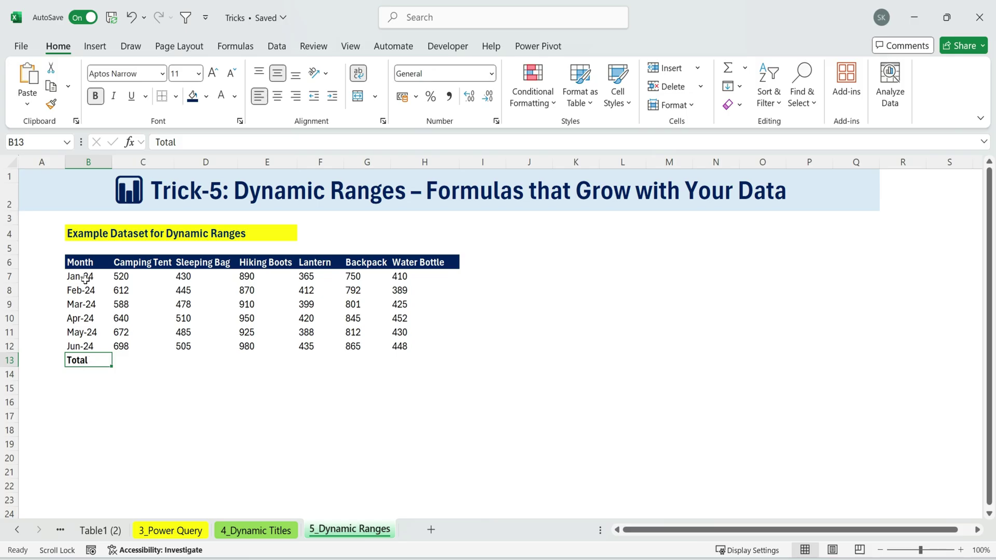
{"action": "left_click_drag", "start_coordinate": [86, 279], "coordinate": [374, 364]}
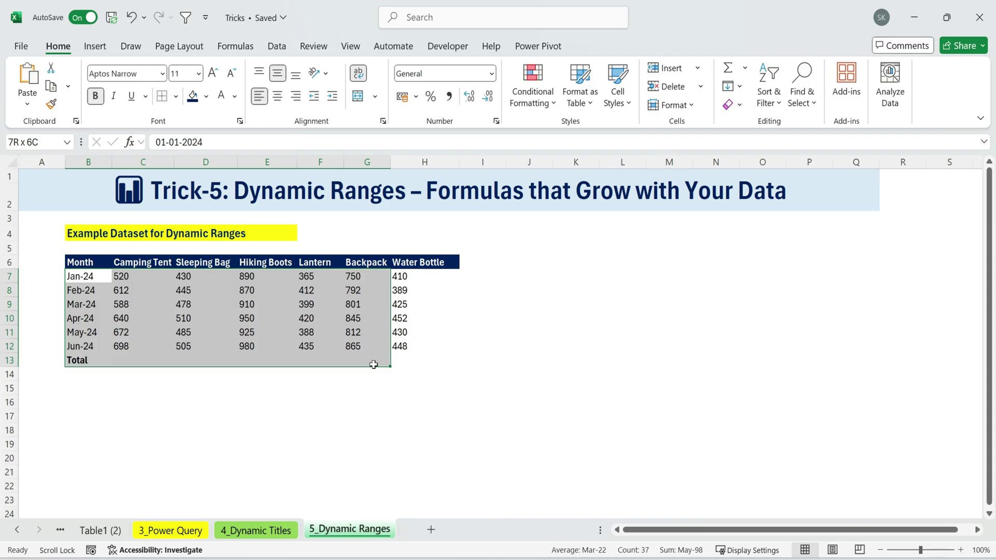
{"action": "left_click", "coordinate": [433, 374]}
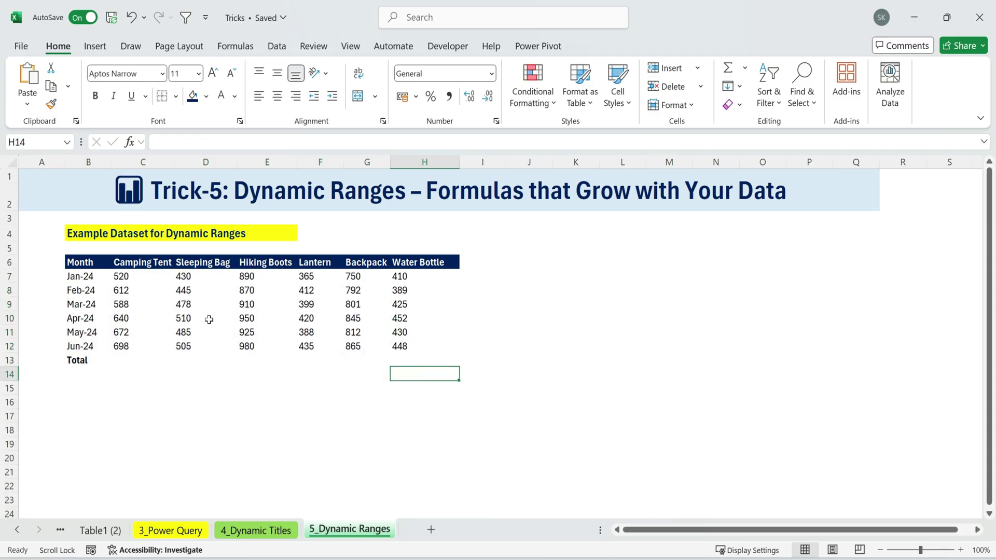
{"action": "left_click_drag", "start_coordinate": [127, 358], "coordinate": [402, 360]}
{"action": "key", "text": "alt+equal"}
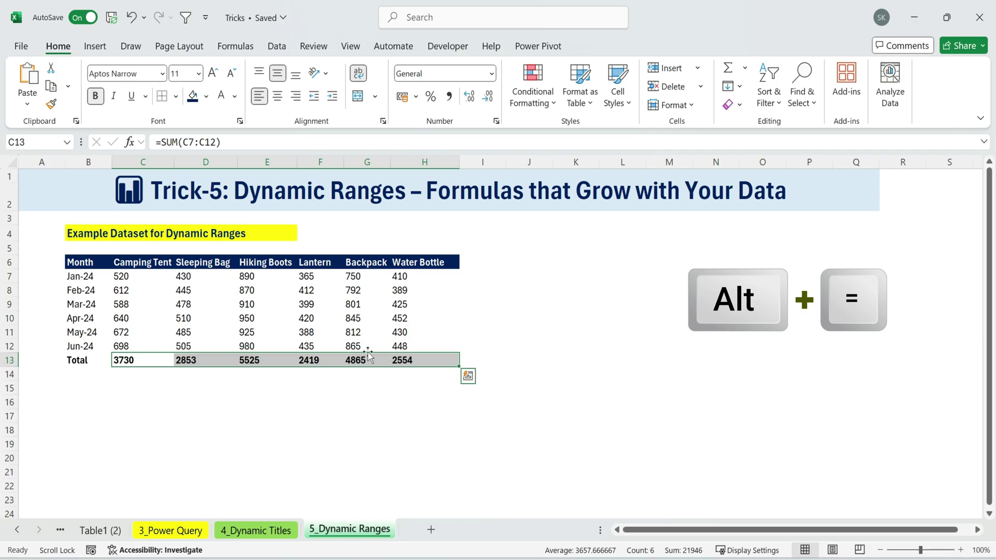
{"action": "left_click", "coordinate": [138, 360]}
{"action": "double_click", "coordinate": [138, 361]}
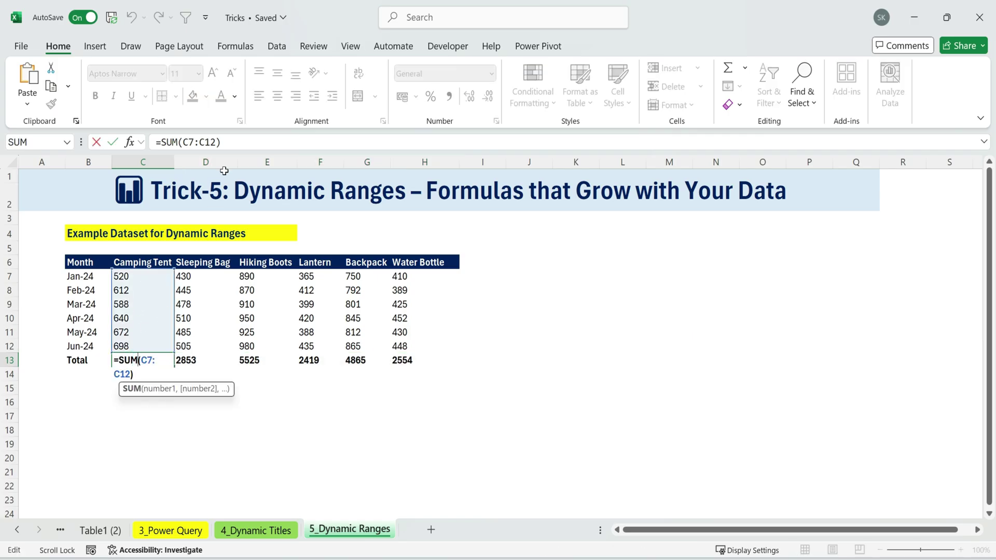
{"action": "left_click_drag", "start_coordinate": [225, 142], "coordinate": [156, 143]}
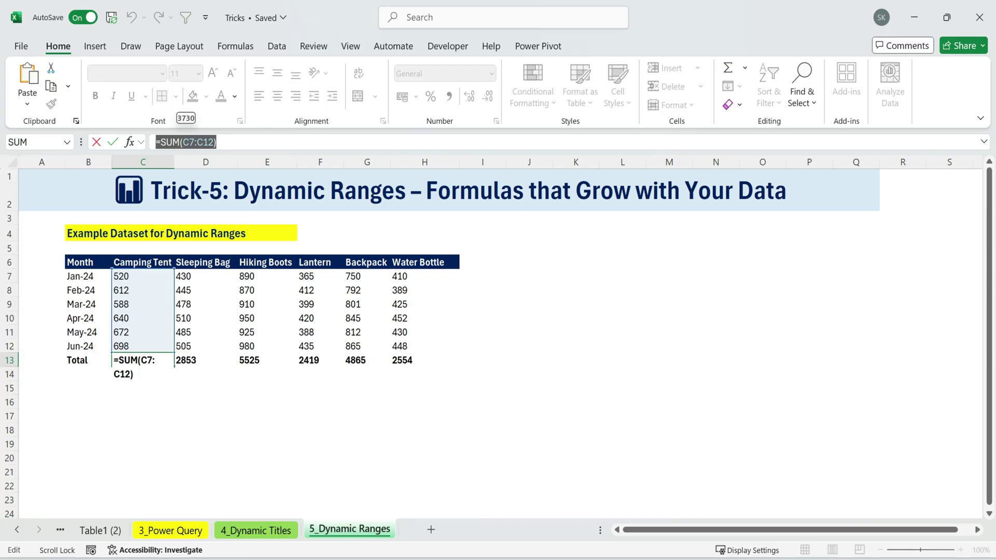
Step: Move the Total row from B13:H13 down to B16
{"action": "left_click", "coordinate": [142, 441]}
{"action": "left_click_drag", "start_coordinate": [77, 360], "coordinate": [392, 358]}
{"action": "key", "text": "ctrl+c"}
{"action": "left_click", "coordinate": [84, 402]}
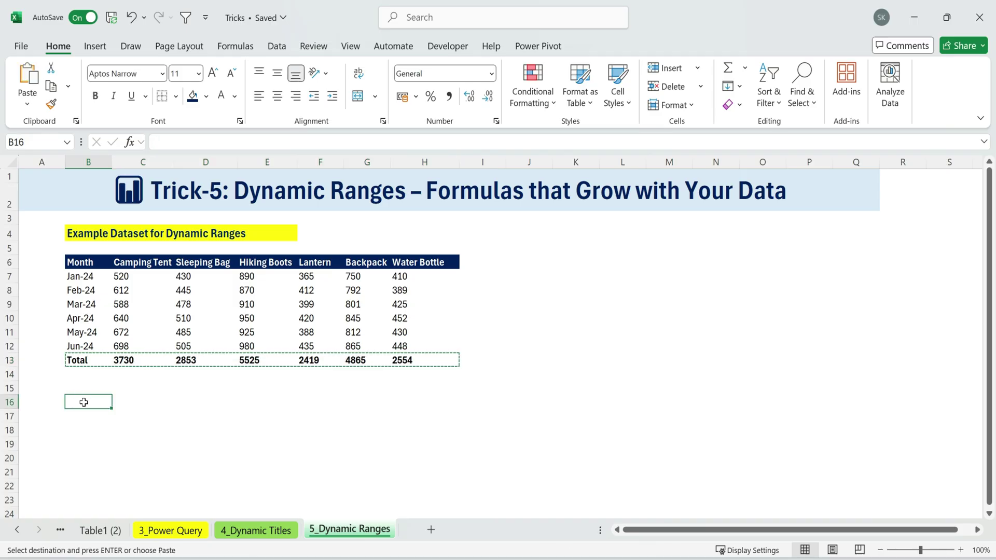
{"action": "key", "text": "ctrl+v"}
Step: Add a Jul row in B14 with 200 for Camping Tent and Sleeping Bag
{"action": "left_click", "coordinate": [84, 372]}
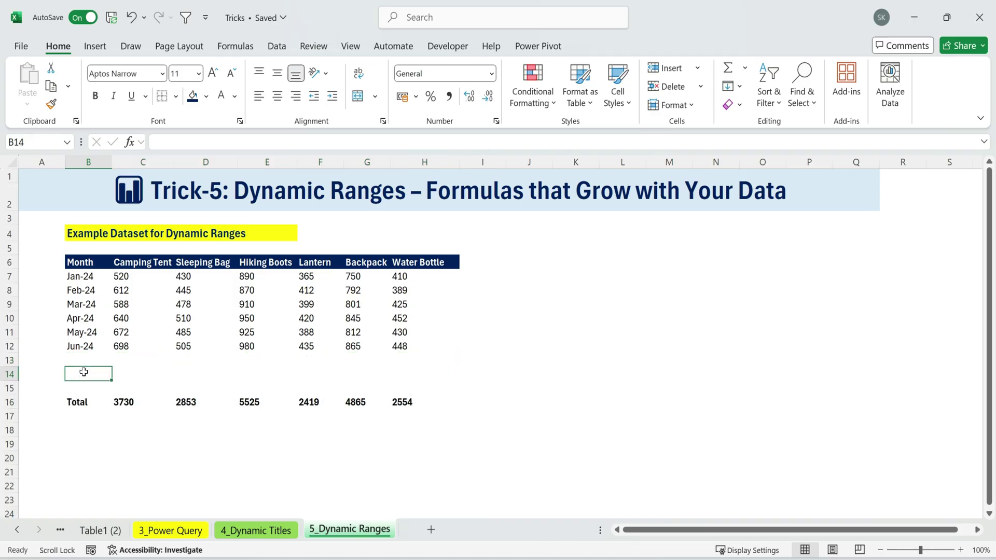
{"action": "type", "text": "Ju"}
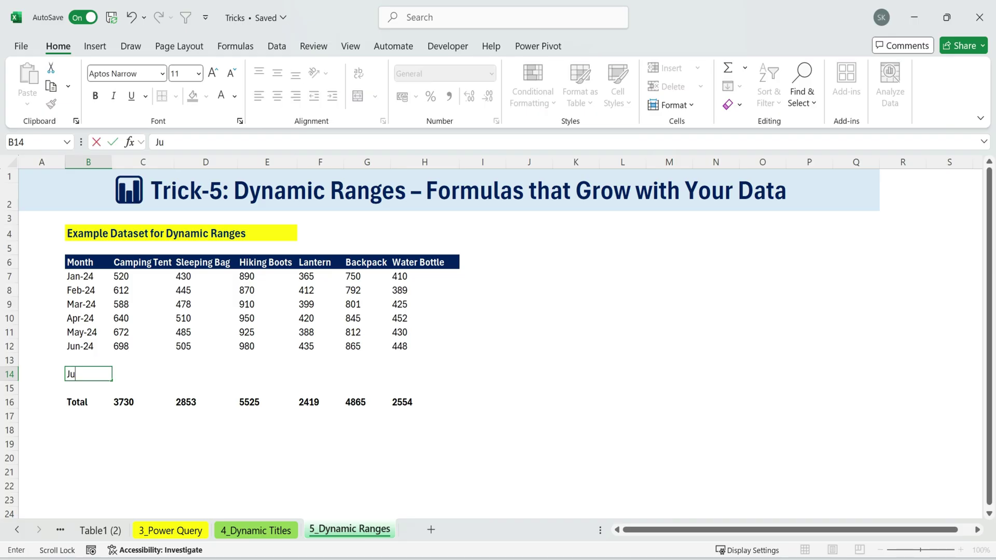
{"action": "type", "text": "l"}
{"action": "left_click_drag", "start_coordinate": [128, 371], "coordinate": [444, 374]}
{"action": "type", "text": "200"}
{"action": "key", "text": "Return"}
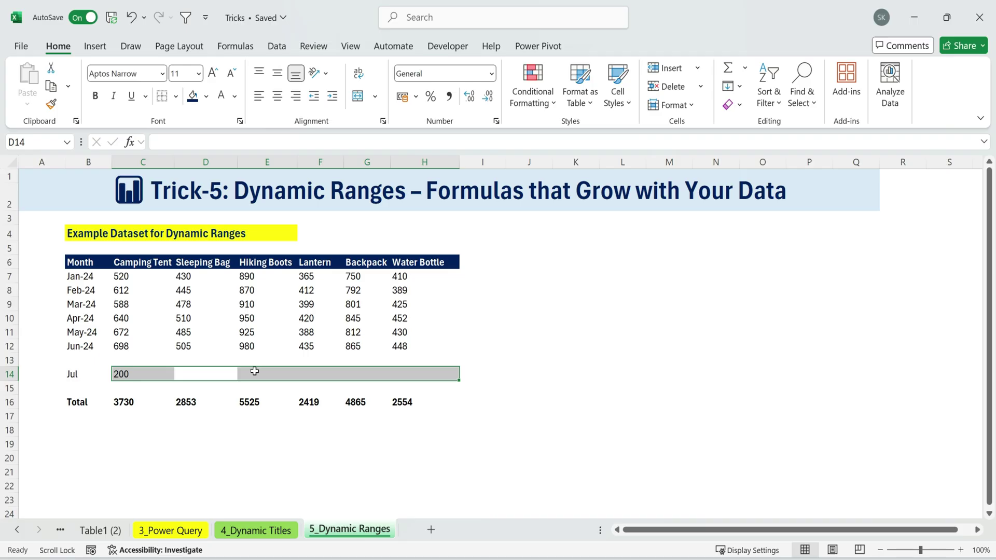
{"action": "left_click", "coordinate": [205, 373]}
{"action": "type", "text": "200"}
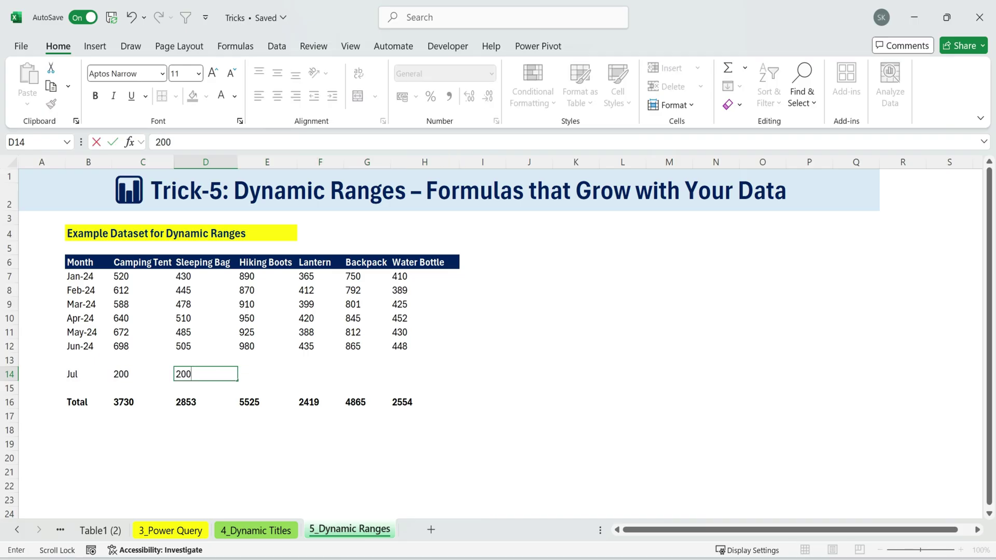
{"action": "key", "text": "Return"}
Step: Check the C16 and D16 total formulas, removing a stray E14 reference from D16
{"action": "double_click", "coordinate": [134, 402]}
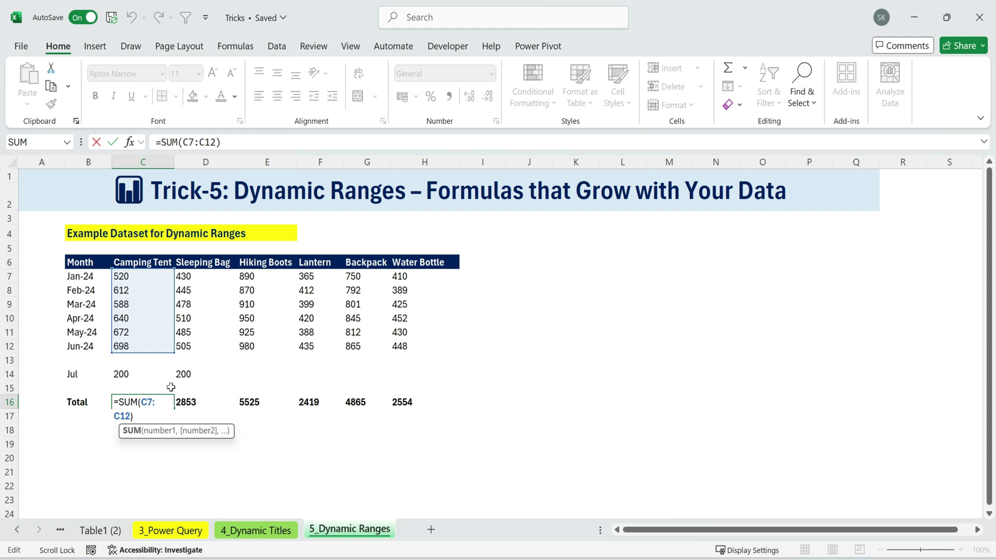
{"action": "key", "text": "Return"}
{"action": "double_click", "coordinate": [205, 402]}
{"action": "left_click", "coordinate": [279, 369]}
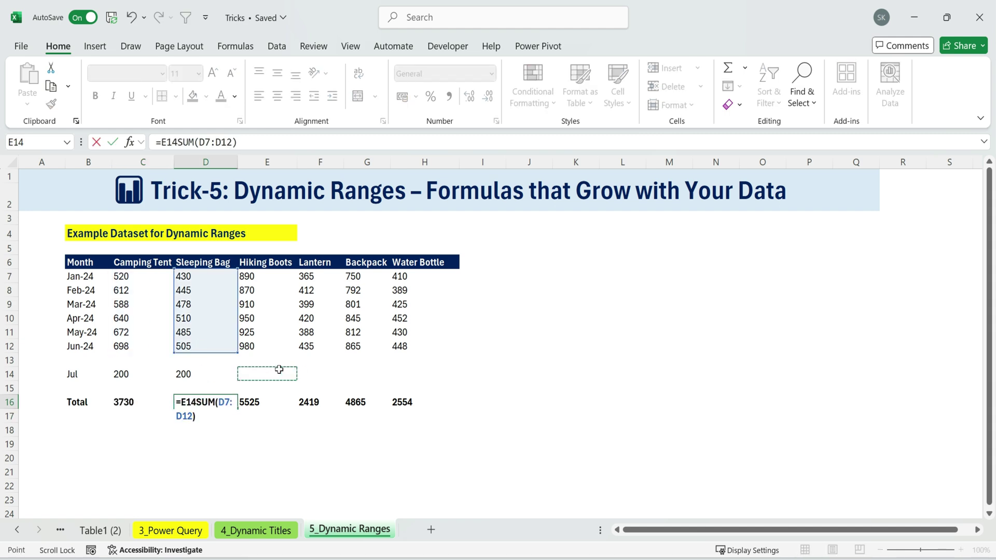
{"action": "key", "text": "BackSpace"}
{"action": "key", "text": "BackSpace"}
{"action": "key", "text": "BackSpace"}
{"action": "key", "text": "Return"}
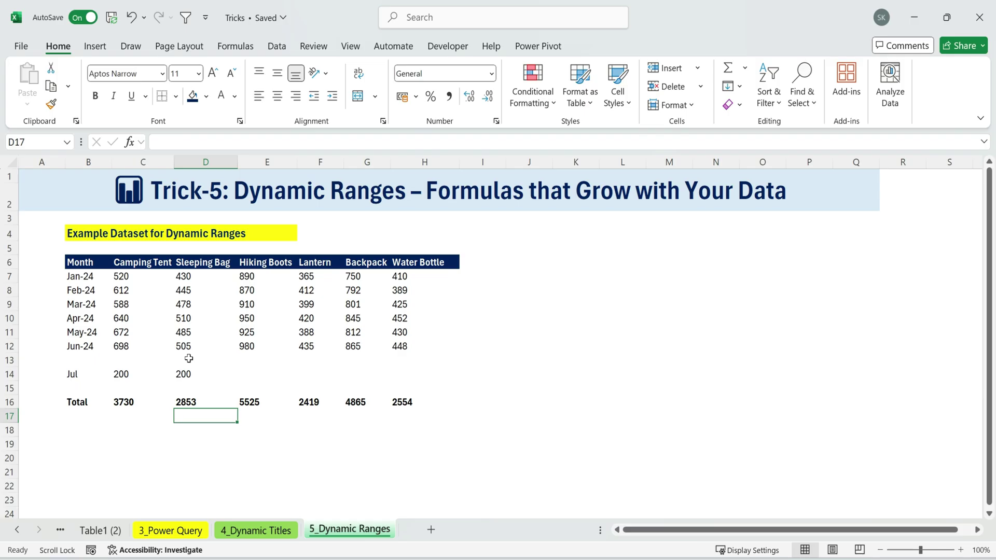
{"action": "left_click", "coordinate": [189, 359]}
{"action": "left_click", "coordinate": [189, 386]}
{"action": "left_click", "coordinate": [187, 402]}
Step: With C18 selected, start a new name in Name Manager and strip the sheet name from its reference
{"action": "left_click", "coordinate": [117, 432]}
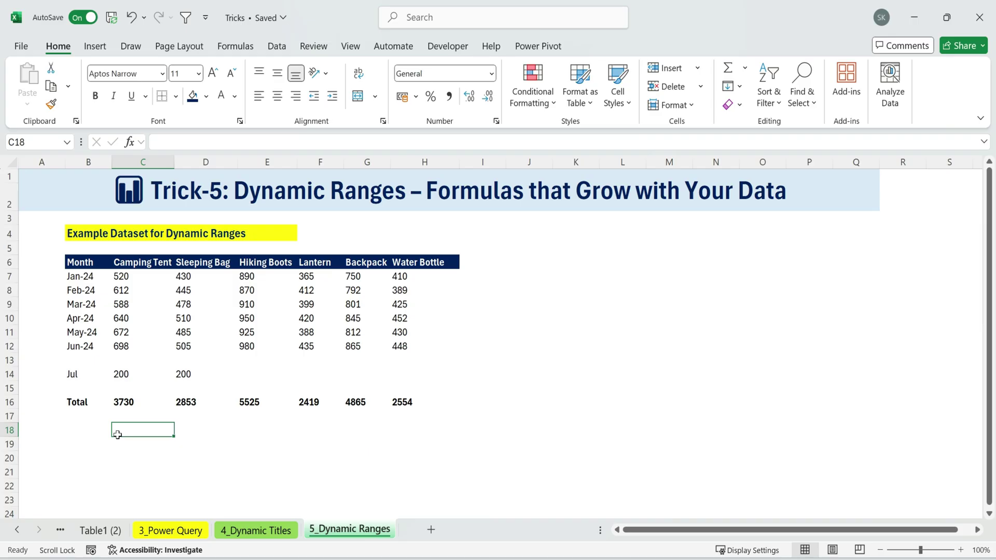
{"action": "key", "text": "ctrl+F3"}
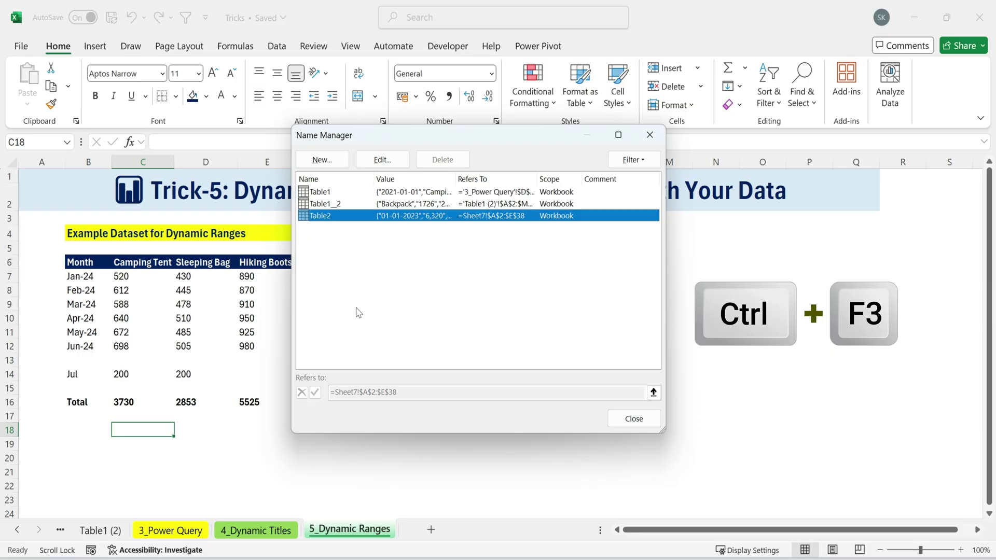
{"action": "left_click", "coordinate": [322, 160]}
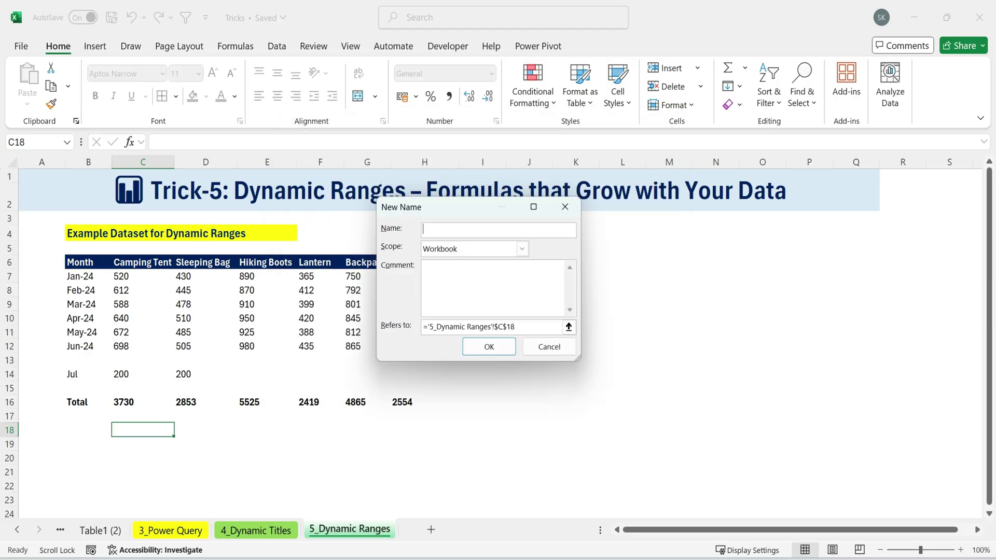
{"action": "scroll", "coordinate": [208, 337], "scroll_direction": "right", "scroll_amount": 1}
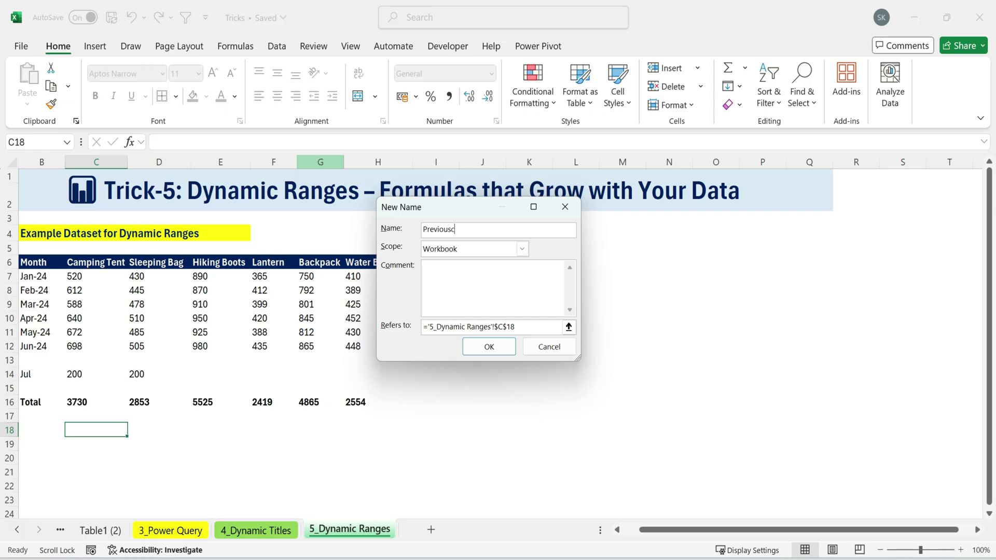
{"action": "left_click", "coordinate": [492, 327]}
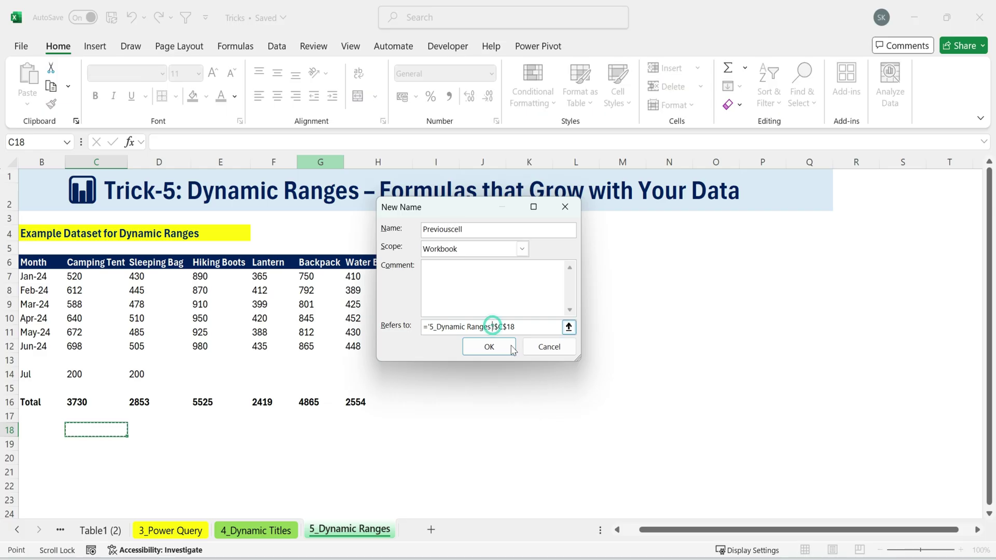
{"action": "key", "text": "BackSpace"}
{"action": "key", "text": "BackSpace"}
{"action": "key", "text": "BackSpace"}
{"action": "key", "text": "BackSpace"}
{"action": "key", "text": "BackSpace"}
{"action": "key", "text": "BackSpace"}
{"action": "key", "text": "BackSpace"}
{"action": "key", "text": "BackSpace"}
{"action": "key", "text": "BackSpace"}
{"action": "key", "text": "BackSpace"}
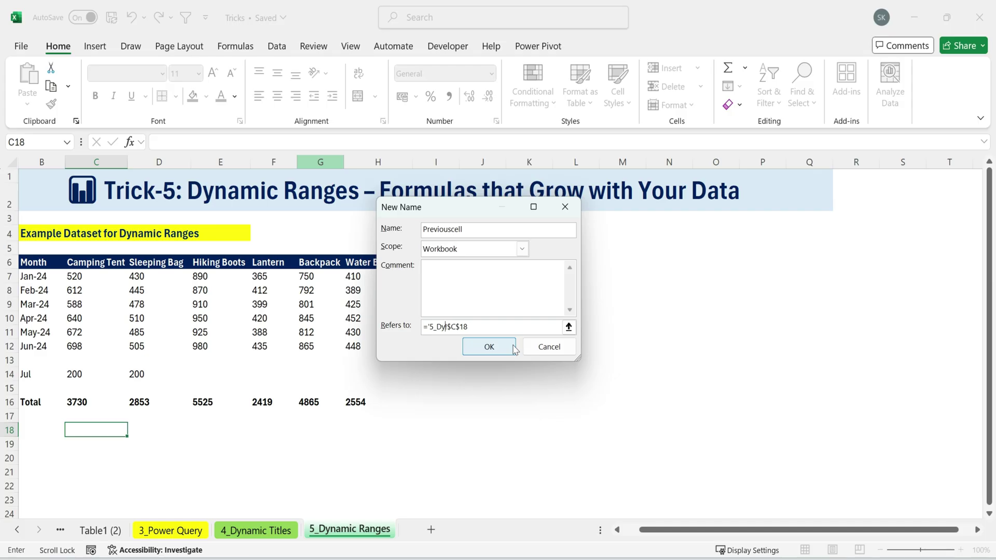
{"action": "key", "text": "BackSpace"}
{"action": "key", "text": "BackSpace"}
{"action": "key", "text": "BackSpace"}
{"action": "key", "text": "BackSpace"}
{"action": "key", "text": "BackSpace"}
Step: Make the reference relative as =!C17 and save the Previouscell name
{"action": "key", "text": "BackSpace"}
{"action": "left_click", "coordinate": [439, 327]}
{"action": "key", "text": "BackSpace"}
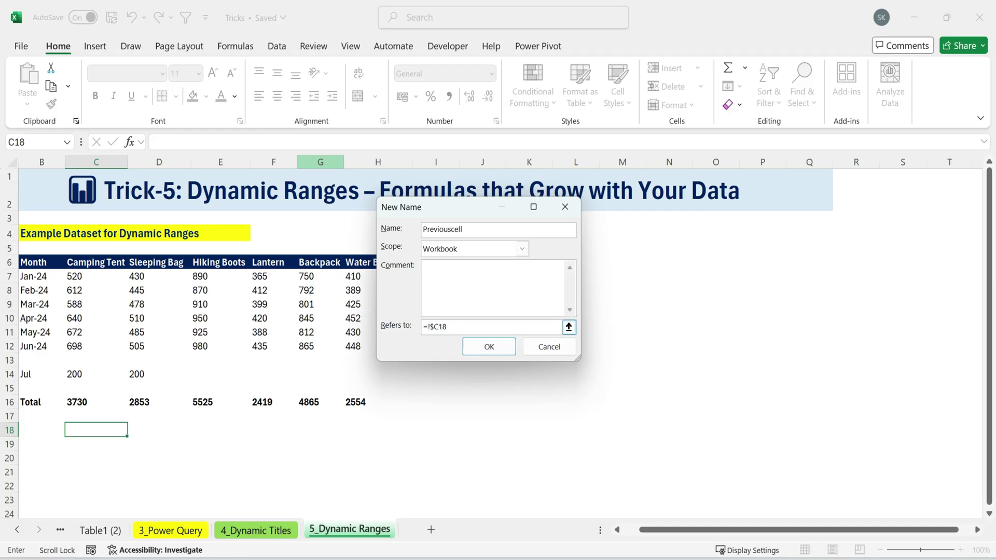
{"action": "left_click", "coordinate": [434, 327]}
{"action": "key", "text": "BackSpace"}
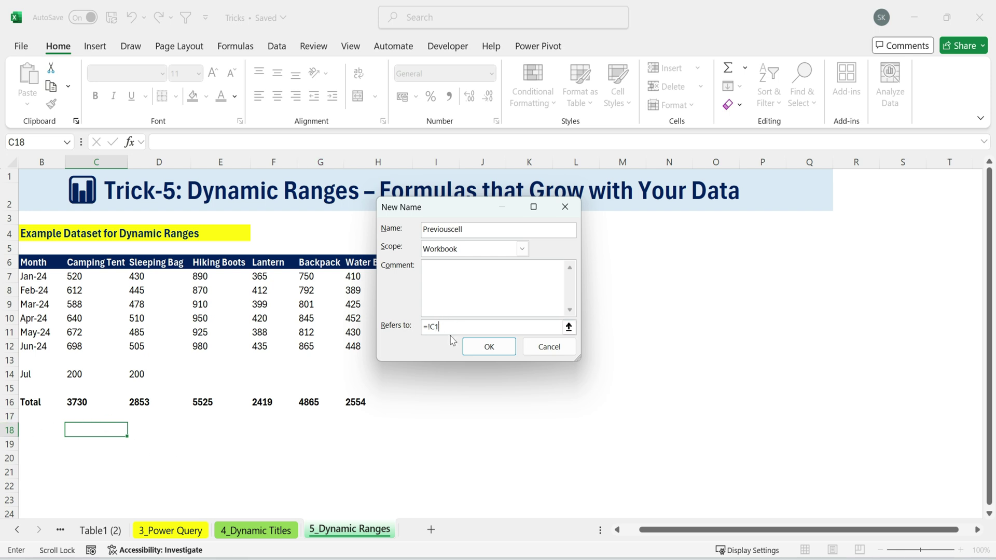
{"action": "type", "text": "7"}
{"action": "left_click", "coordinate": [498, 351]}
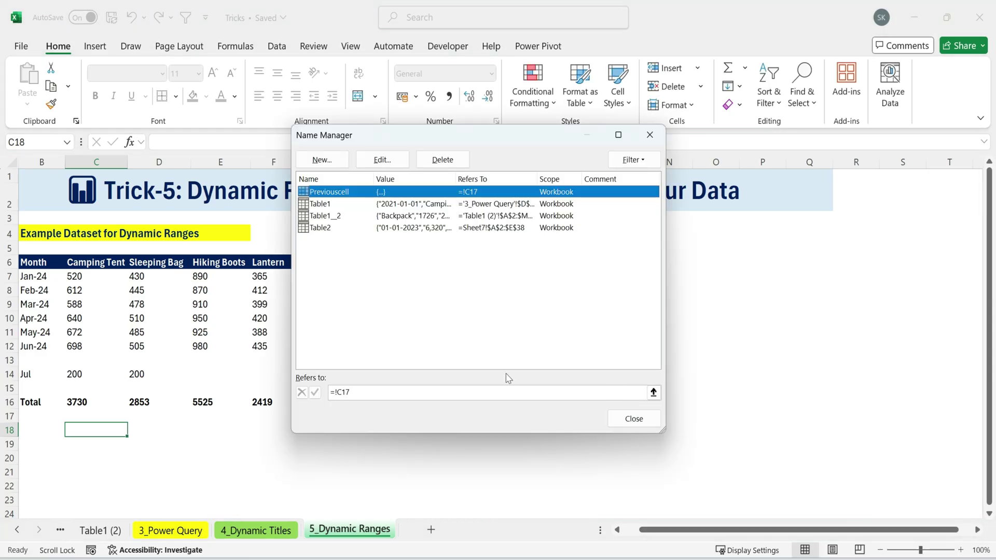
{"action": "left_click", "coordinate": [633, 418]}
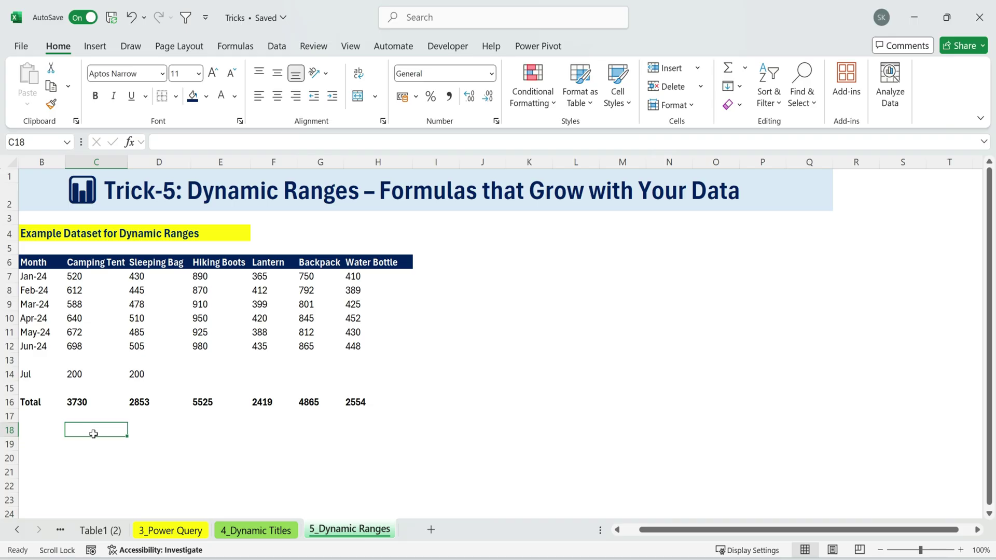
Step: Test =Previouscell in C18 by entering HI in C17, then clear both cells
{"action": "double_click", "coordinate": [93, 431]}
{"action": "type", "text": "="}
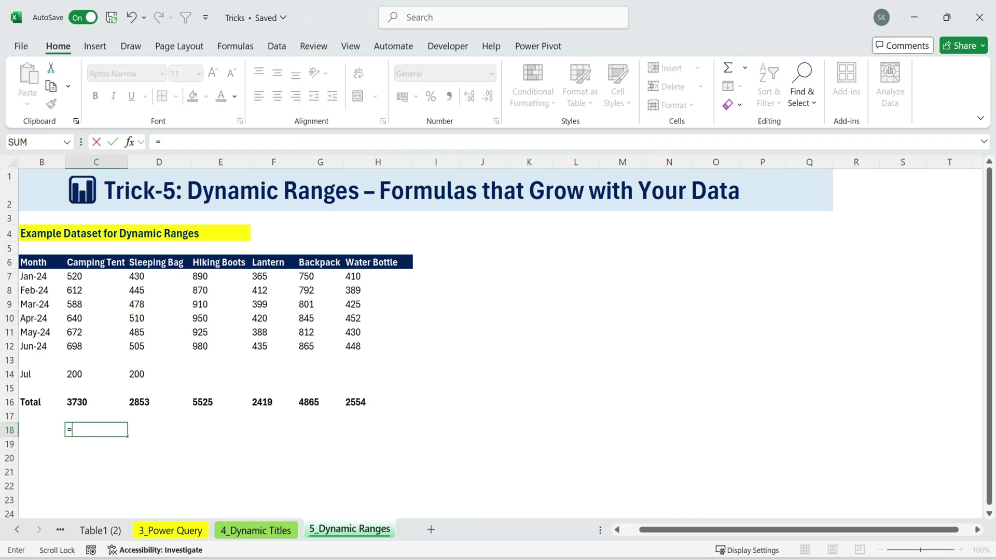
{"action": "type", "text": "pr"}
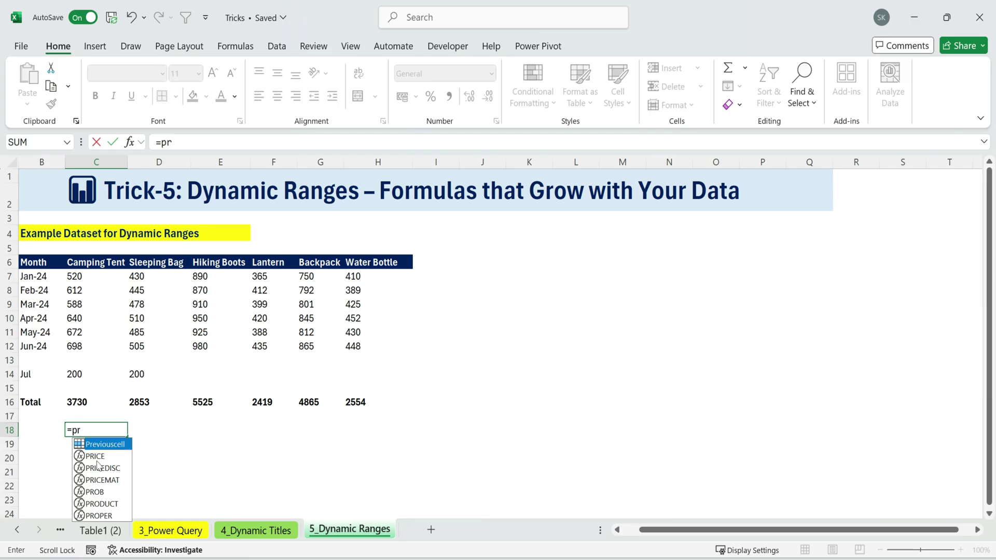
{"action": "double_click", "coordinate": [107, 444]}
{"action": "key", "text": "Return"}
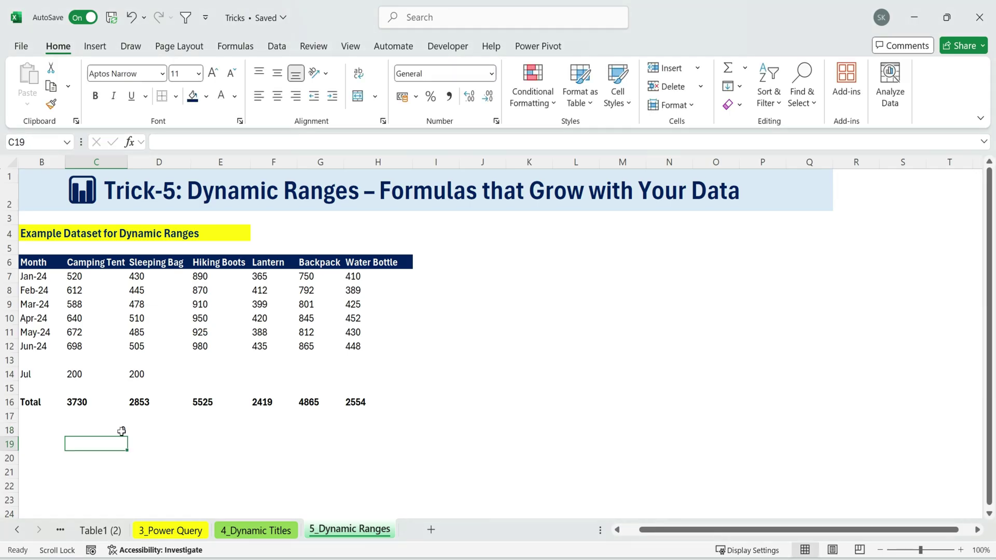
{"action": "left_click", "coordinate": [122, 429]}
{"action": "left_click", "coordinate": [119, 415]}
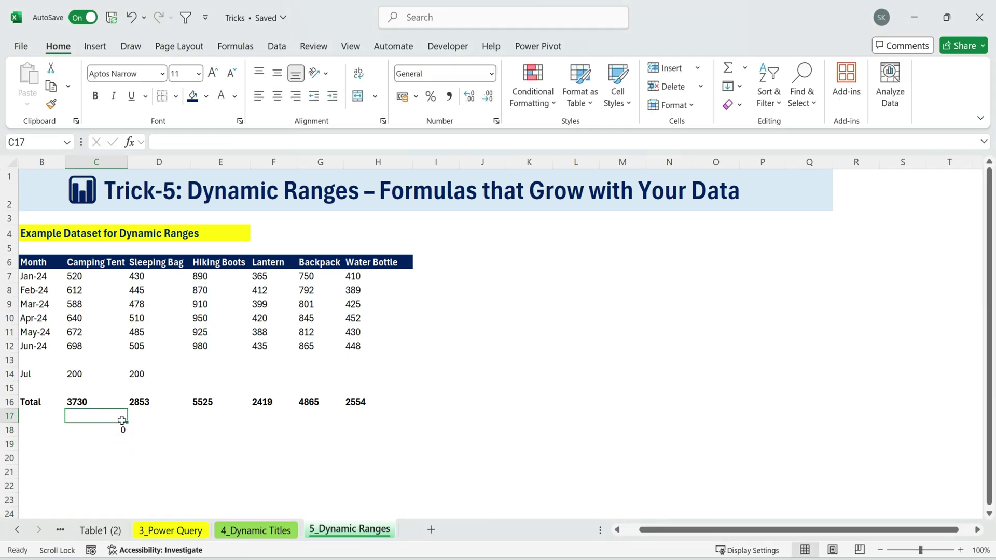
{"action": "type", "text": "HI"}
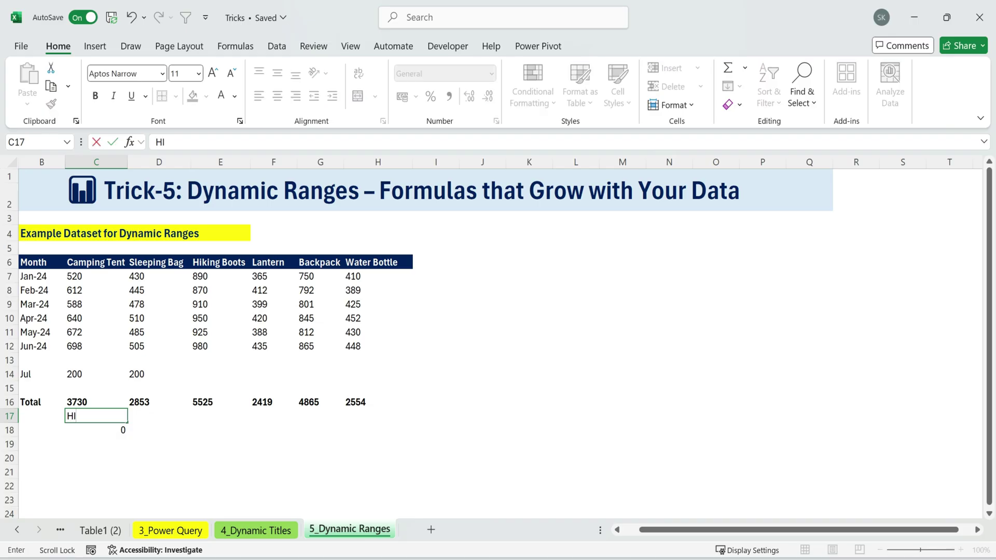
{"action": "key", "text": "Return"}
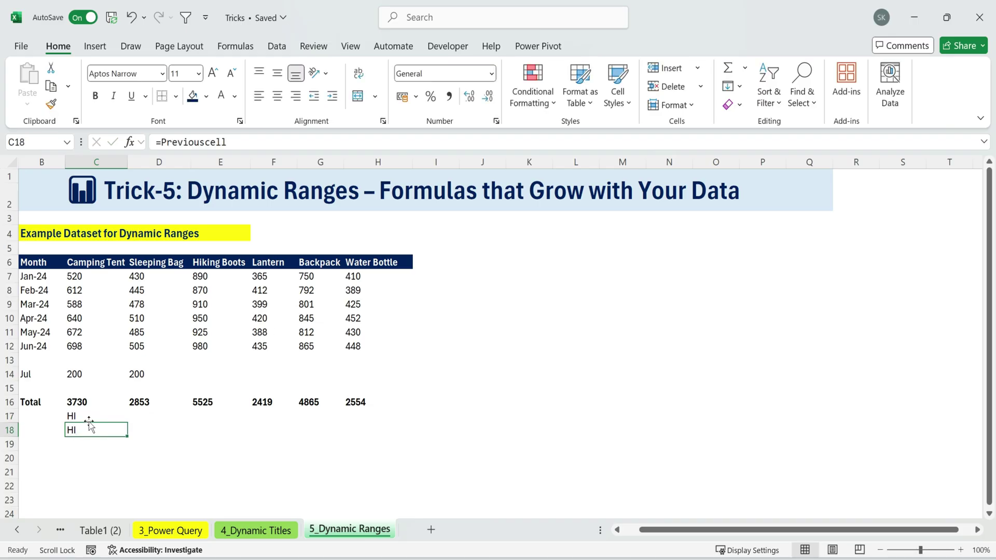
{"action": "left_click_drag", "start_coordinate": [88, 419], "coordinate": [78, 427]}
{"action": "key", "text": "Delete"}
Step: Enter =Previouscell in F20 and 234 in F19 to test it
{"action": "left_click", "coordinate": [285, 454]}
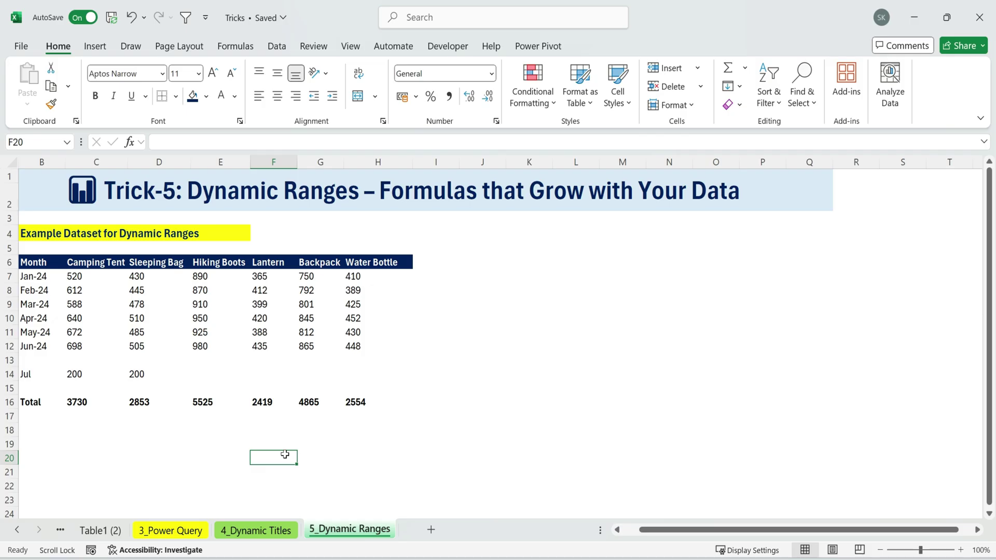
{"action": "type", "text": "="}
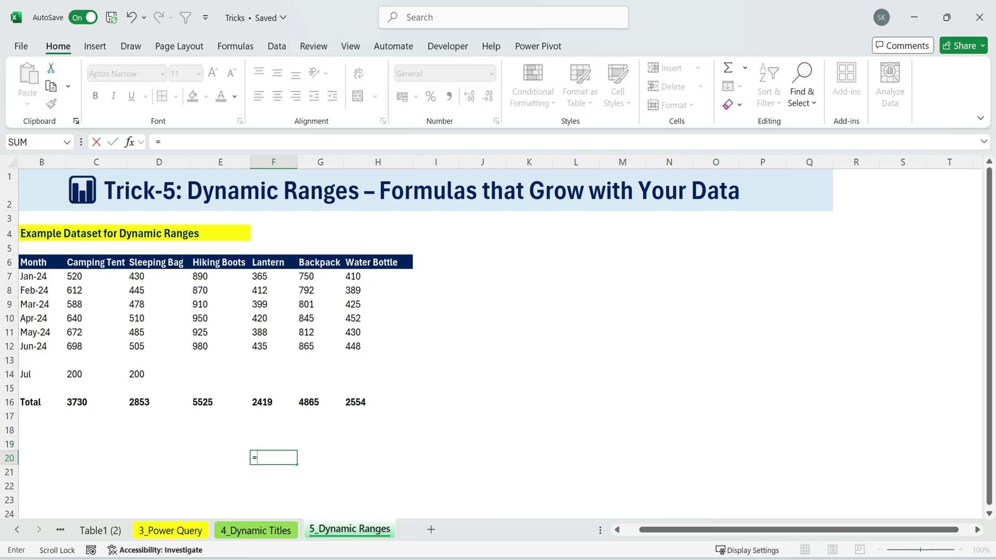
{"action": "type", "text": "pre"}
{"action": "key", "text": "BackSpace"}
{"action": "key", "text": "BackSpace"}
{"action": "type", "text": "pre"}
{"action": "key", "text": "Tab"}
{"action": "key", "text": "Return"}
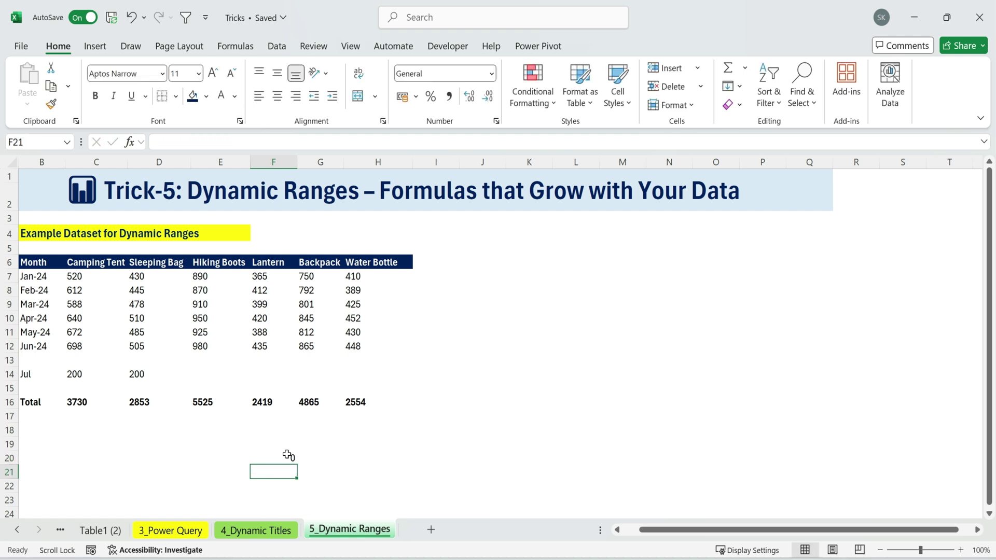
{"action": "left_click", "coordinate": [283, 441]}
{"action": "type", "text": "234"}
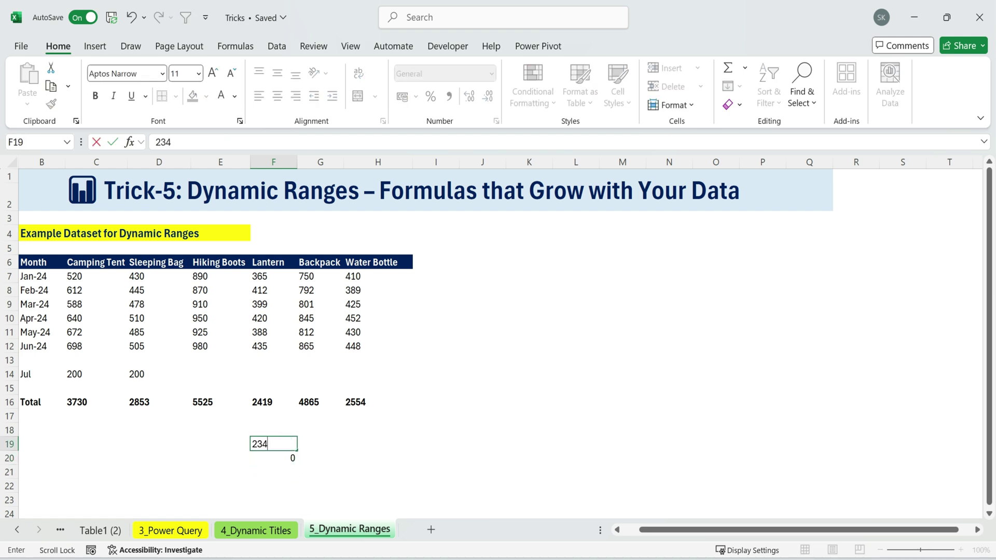
{"action": "key", "text": "Return"}
Step: Recheck the F20 formula, delete the 234 test value, and select the scratch area F19:H23
{"action": "key", "text": "F2"}
{"action": "key", "text": "Return"}
{"action": "left_click", "coordinate": [285, 443]}
{"action": "key", "text": "Delete"}
{"action": "left_click", "coordinate": [313, 481]}
{"action": "left_click_drag", "start_coordinate": [265, 444], "coordinate": [394, 503]}
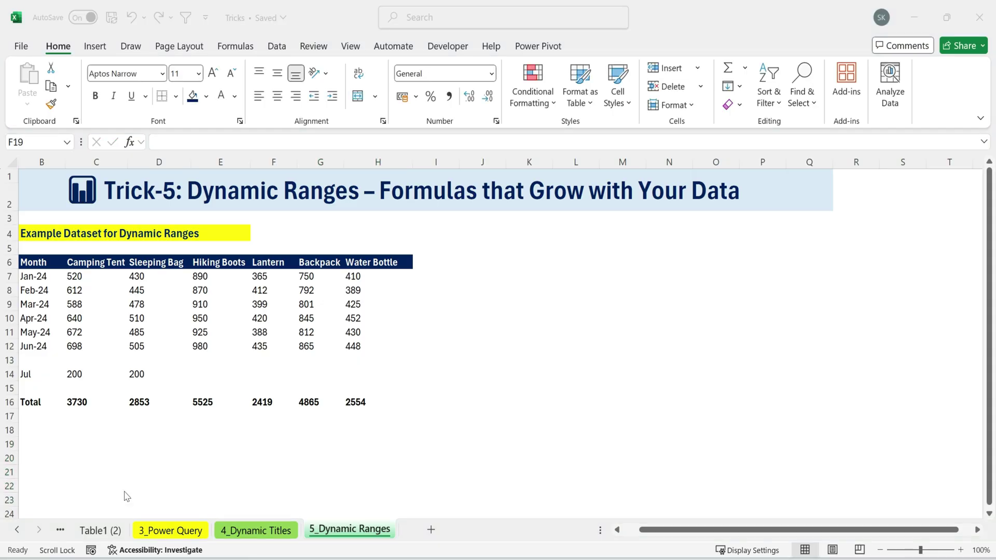
Step: Change C16's end reference from C12 to Previouscell so =SUM(C7:Previouscell) gives 3930
{"action": "left_click", "coordinate": [77, 403]}
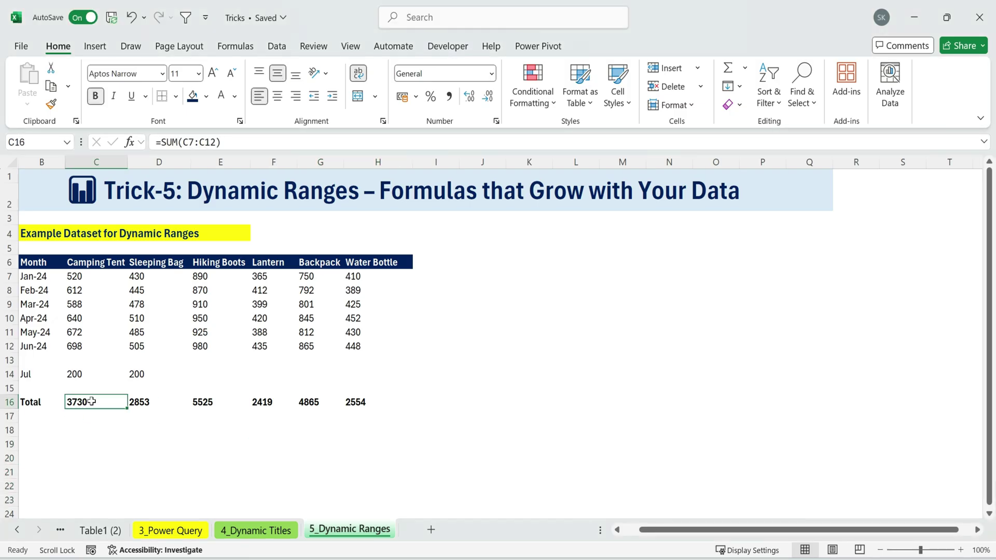
{"action": "key", "text": "F2"}
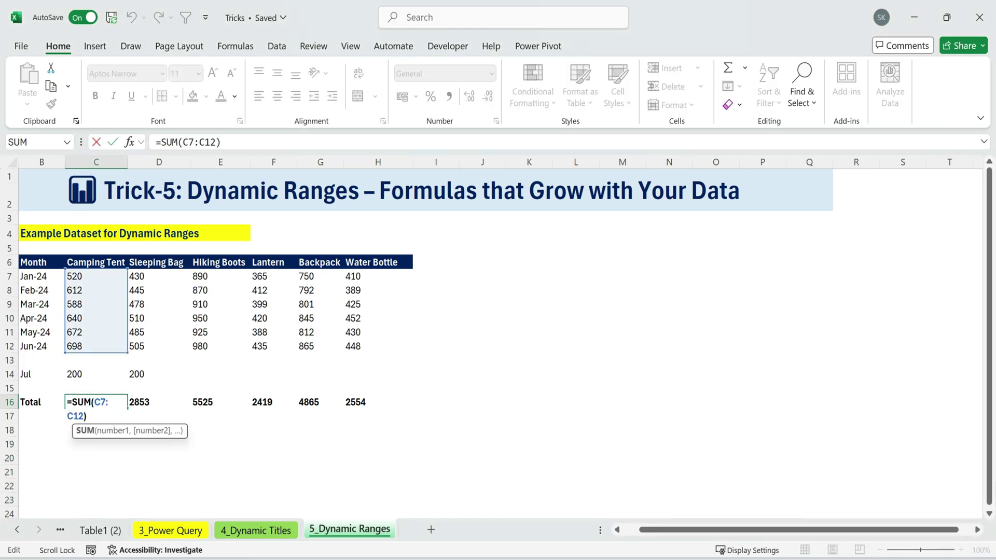
{"action": "double_click", "coordinate": [75, 416]}
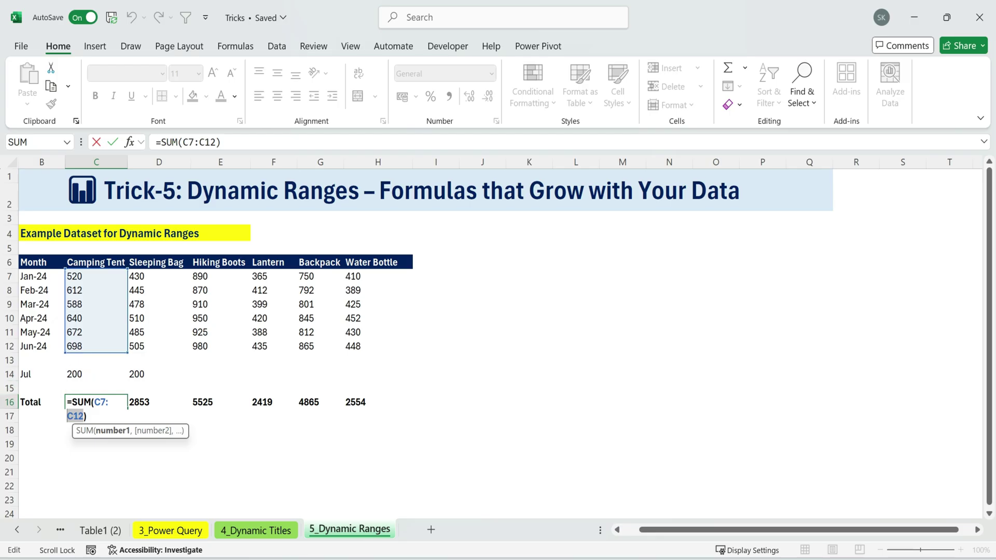
{"action": "key", "text": "BackSpace"}
{"action": "type", "text": "P"}
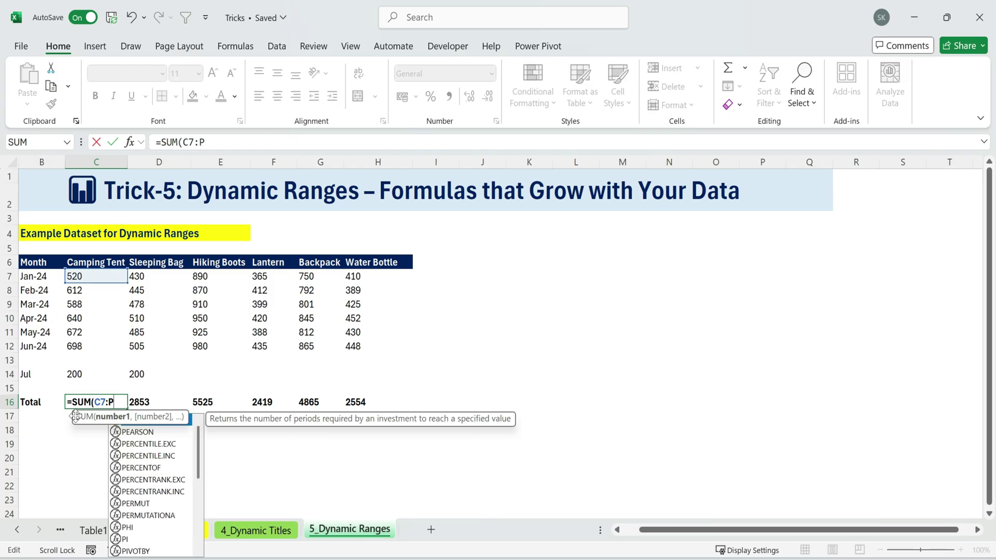
{"action": "type", "text": "re"}
{"action": "key", "text": "Tab"}
{"action": "type", "text": ")"}
{"action": "key", "text": "Return"}
{"action": "left_click", "coordinate": [107, 406]}
{"action": "key", "text": "F2"}
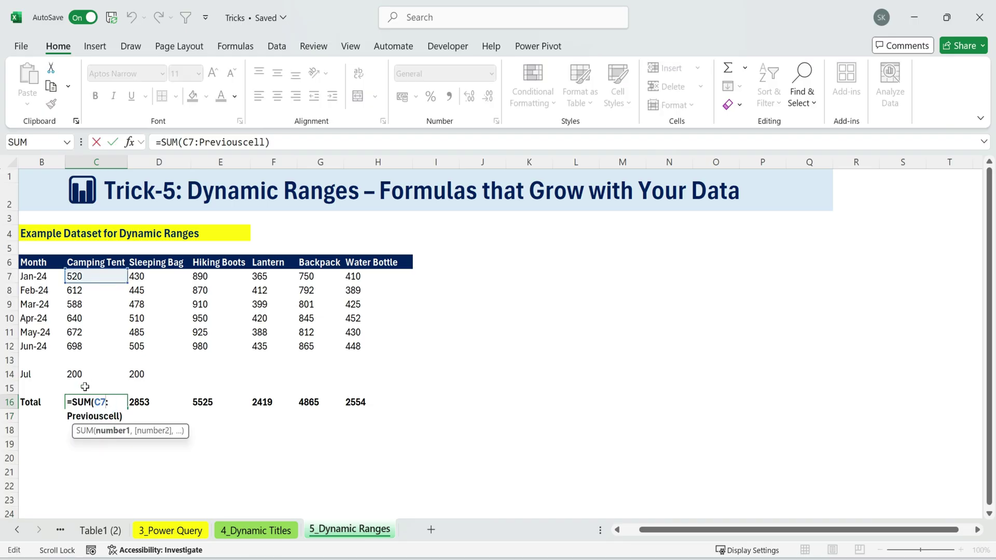
{"action": "key", "text": "Return"}
{"action": "left_click", "coordinate": [96, 402]}
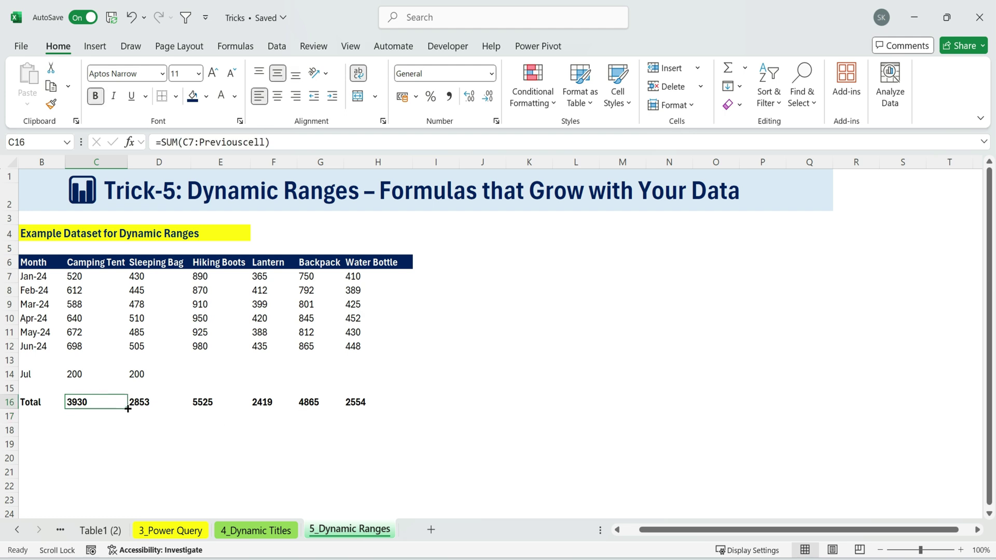
Step: Fill July's 200 across to Water Bottle and copy the Previouscell total formula across to H16
{"action": "left_click", "coordinate": [182, 376]}
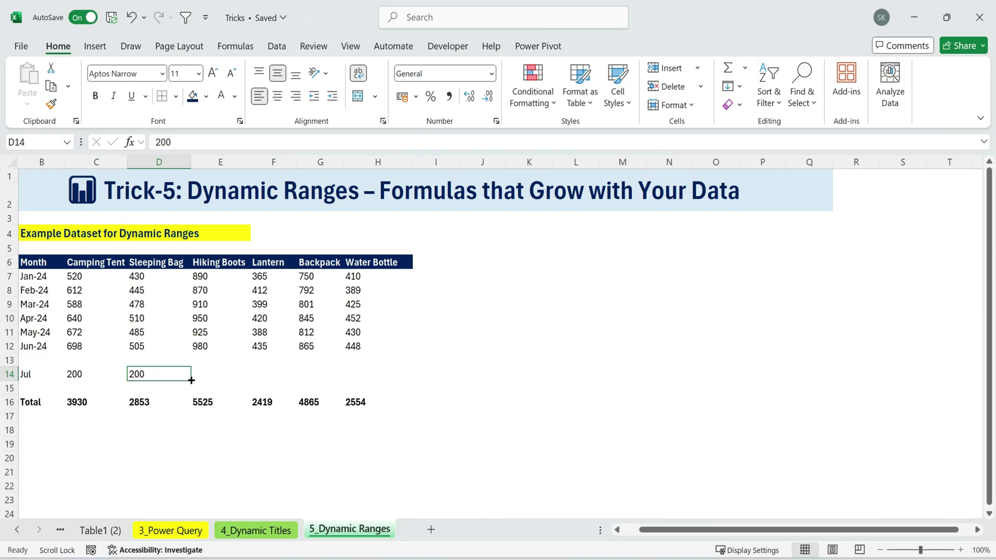
{"action": "left_click_drag", "start_coordinate": [191, 381], "coordinate": [407, 378]}
{"action": "left_click", "coordinate": [85, 402]}
{"action": "double_click", "coordinate": [84, 402]}
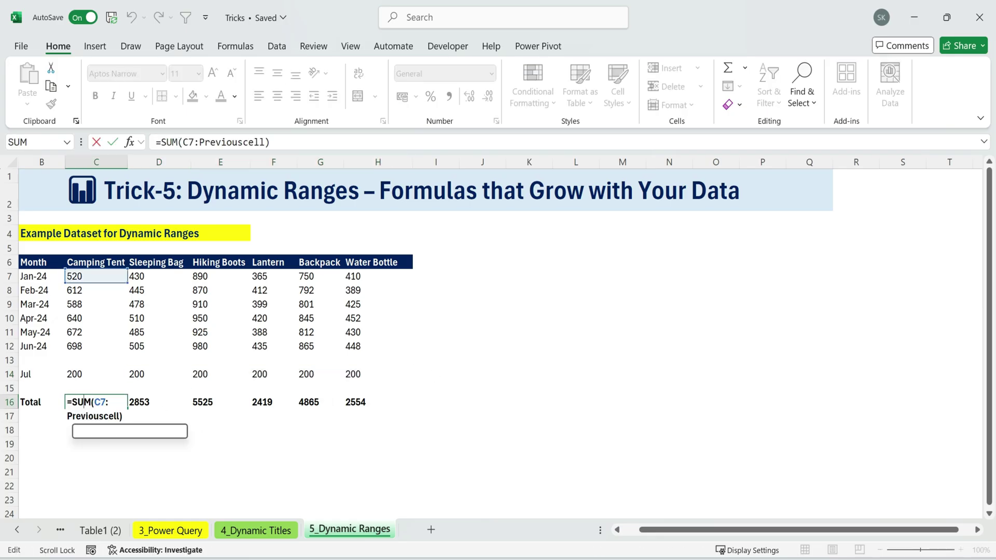
{"action": "key", "text": "Return"}
{"action": "left_click", "coordinate": [107, 405]}
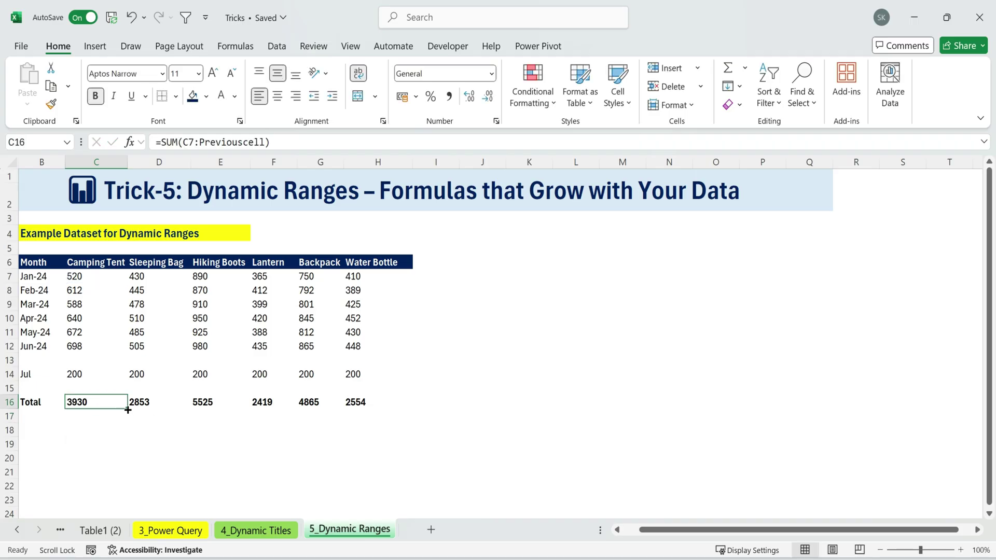
{"action": "left_click_drag", "start_coordinate": [127, 409], "coordinate": [407, 408]}
Step: Enter an extra 500 in C15 below Camping Tent's July, then cut the Total row B16:H16
{"action": "left_click", "coordinate": [357, 379]}
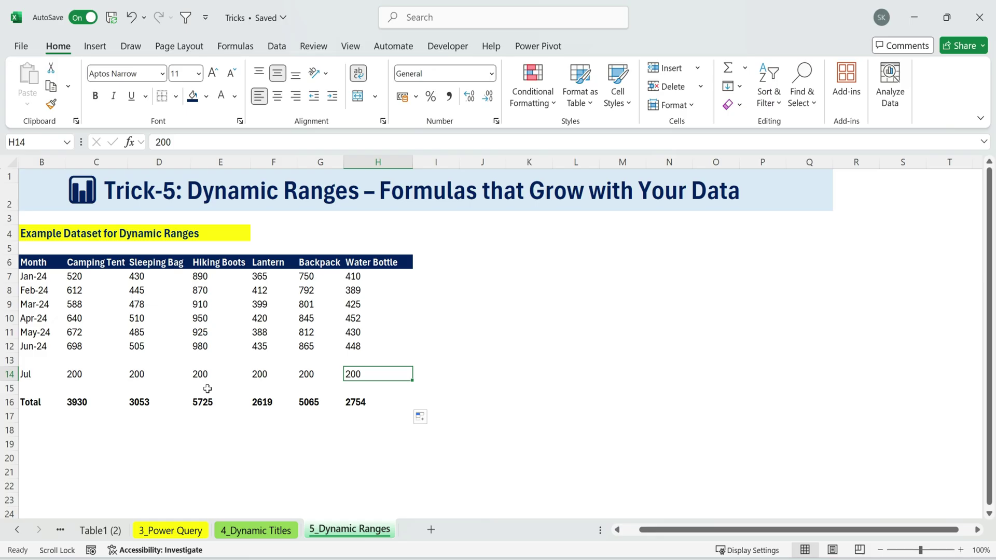
{"action": "left_click", "coordinate": [83, 386]}
{"action": "type", "text": "2"}
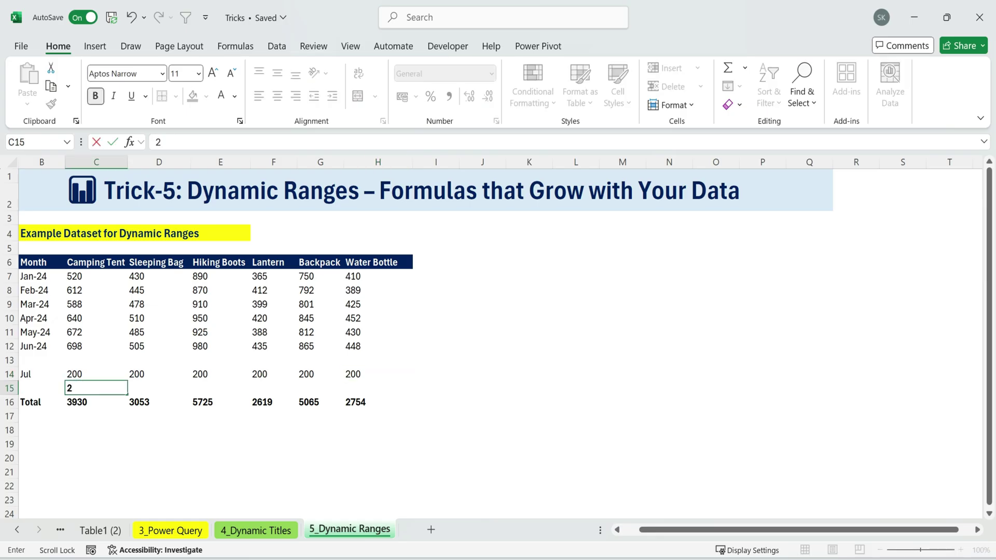
{"action": "type", "text": "00"}
{"action": "key", "text": "Return"}
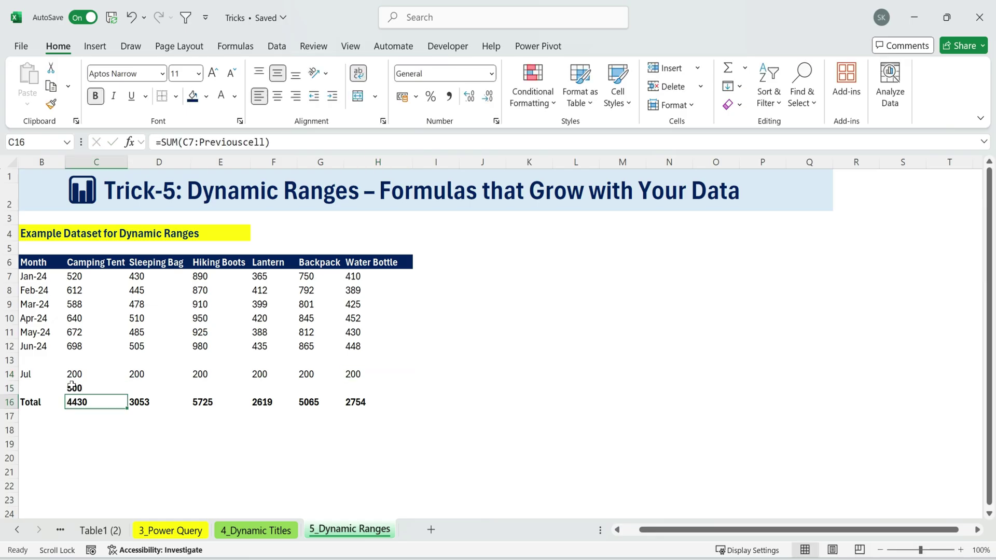
{"action": "left_click_drag", "start_coordinate": [52, 402], "coordinate": [408, 400]}
{"action": "key", "text": "ctrl+x"}
Step: Paste the Total row into row 19 and label the new row 16 as Aug
{"action": "left_click", "coordinate": [32, 444]}
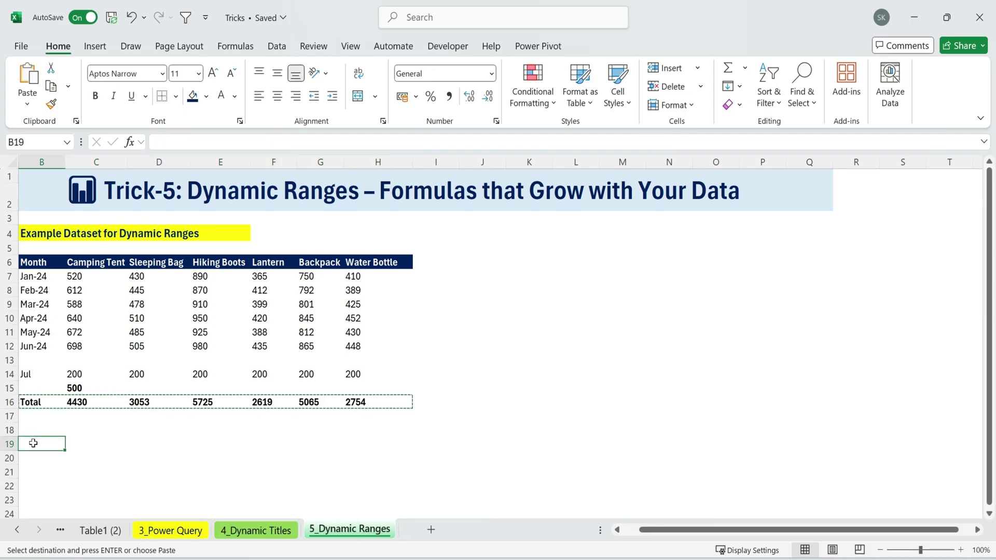
{"action": "key", "text": "ctrl+v"}
{"action": "left_click", "coordinate": [31, 403]}
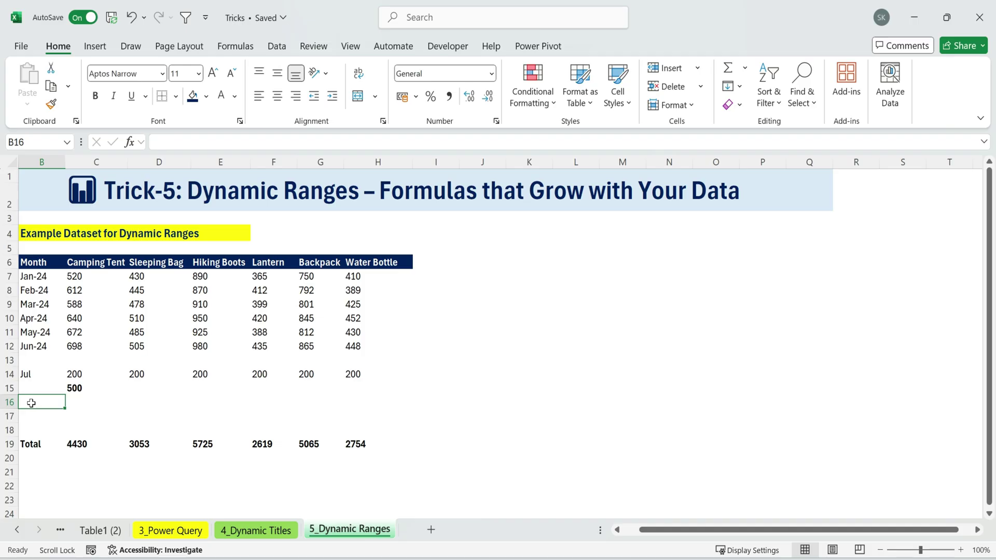
{"action": "type", "text": "Aug"}
{"action": "key", "text": "Return"}
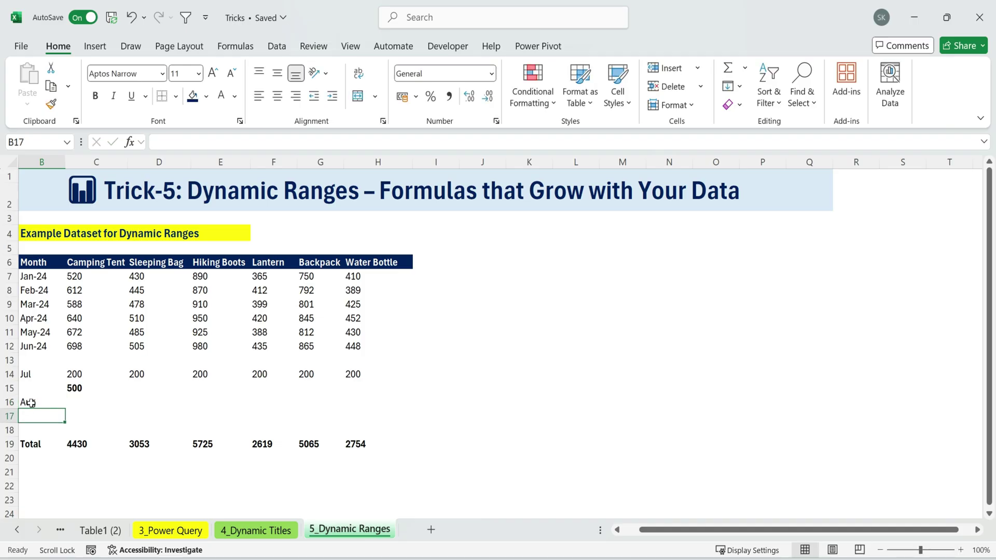
Step: Enter Aug values 600, 457, 365 and 23545 for Camping Tent, Hiking Boots, Lantern and Water Bottle
{"action": "left_click", "coordinate": [72, 406]}
{"action": "type", "text": "600"}
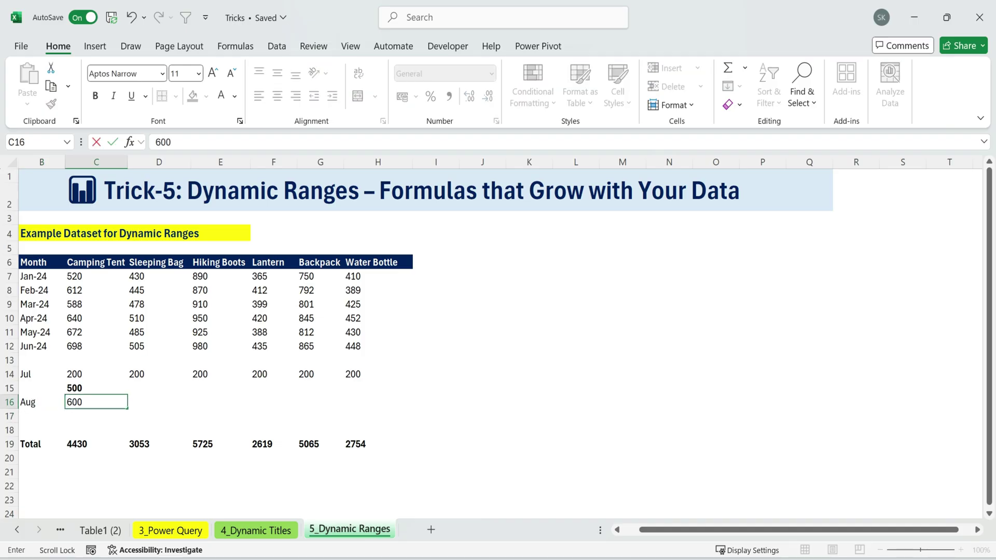
{"action": "key", "text": "Return"}
{"action": "left_click", "coordinate": [220, 402]}
{"action": "double_click", "coordinate": [221, 402]}
{"action": "type", "text": "457"}
{"action": "key", "text": "Return"}
{"action": "left_click", "coordinate": [275, 404]}
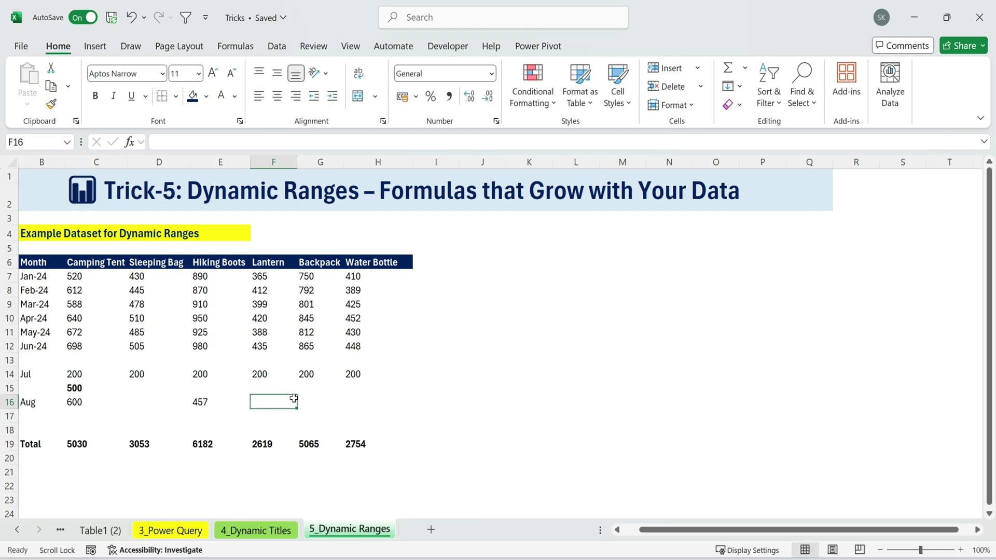
{"action": "type", "text": "365"}
{"action": "key", "text": "Return"}
{"action": "left_click", "coordinate": [348, 402]}
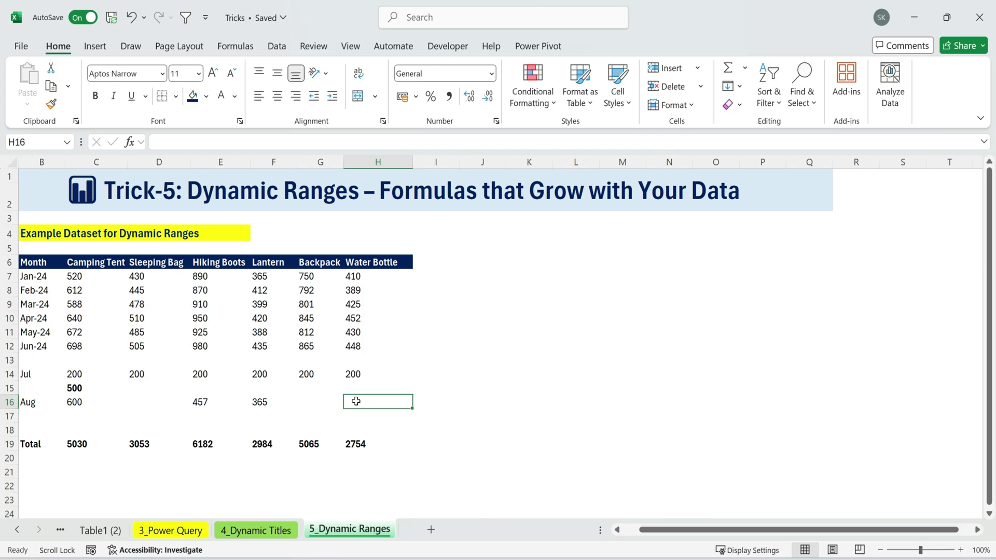
{"action": "type", "text": "23545"}
{"action": "key", "text": "Return"}
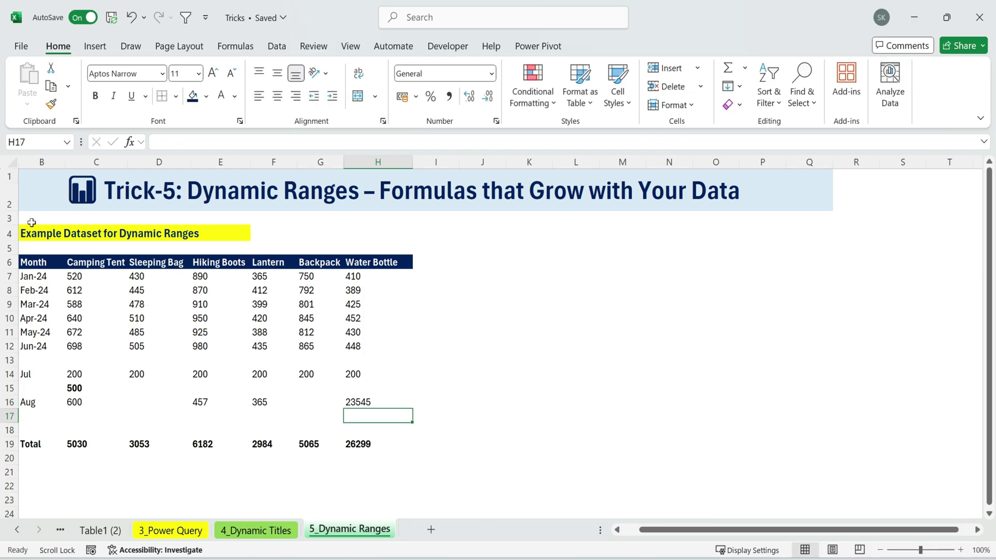
{"action": "left_click_drag", "start_coordinate": [28, 217], "coordinate": [595, 484]}
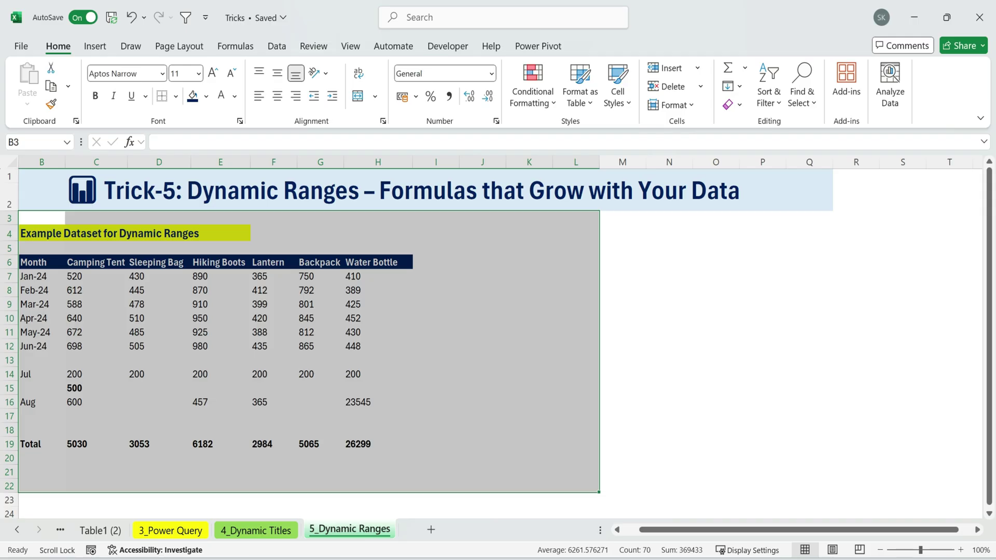
Step: Step back through the 4_Dynamic Titles, 3_Power Query and 2_One-Click Forecasting sheets to 1_Quick Analysis Tool
{"action": "left_click", "coordinate": [571, 361]}
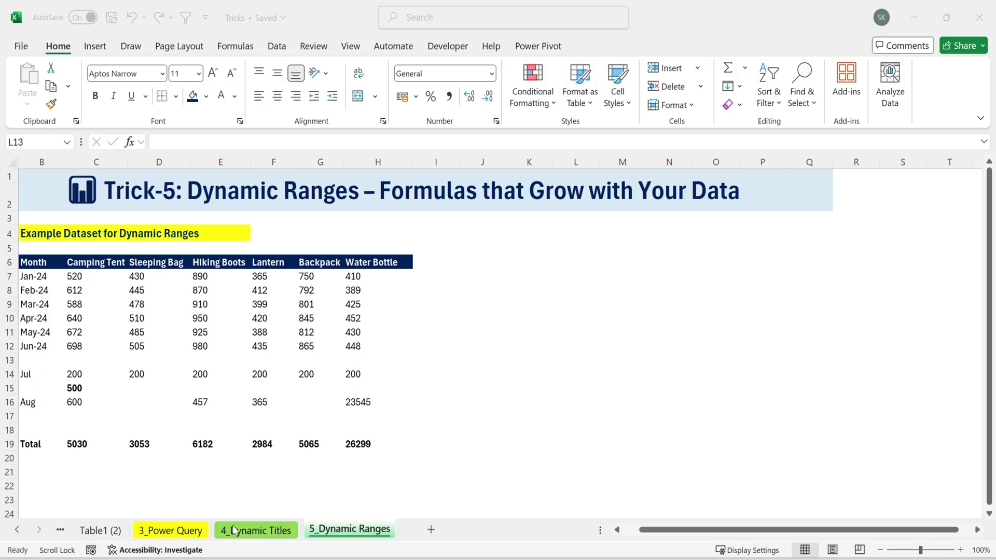
{"action": "left_click", "coordinate": [254, 530]}
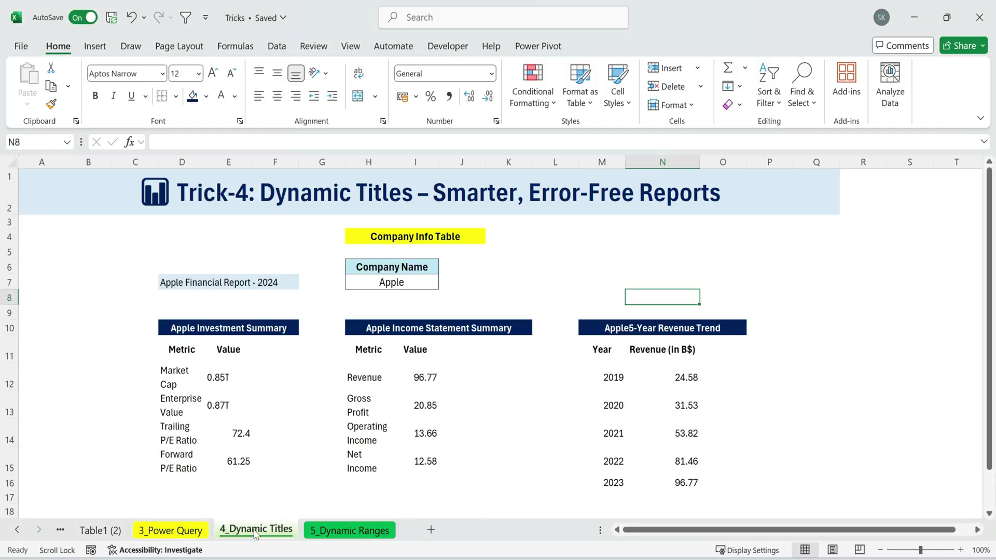
{"action": "left_click", "coordinate": [184, 531]}
{"action": "left_click", "coordinate": [17, 531]}
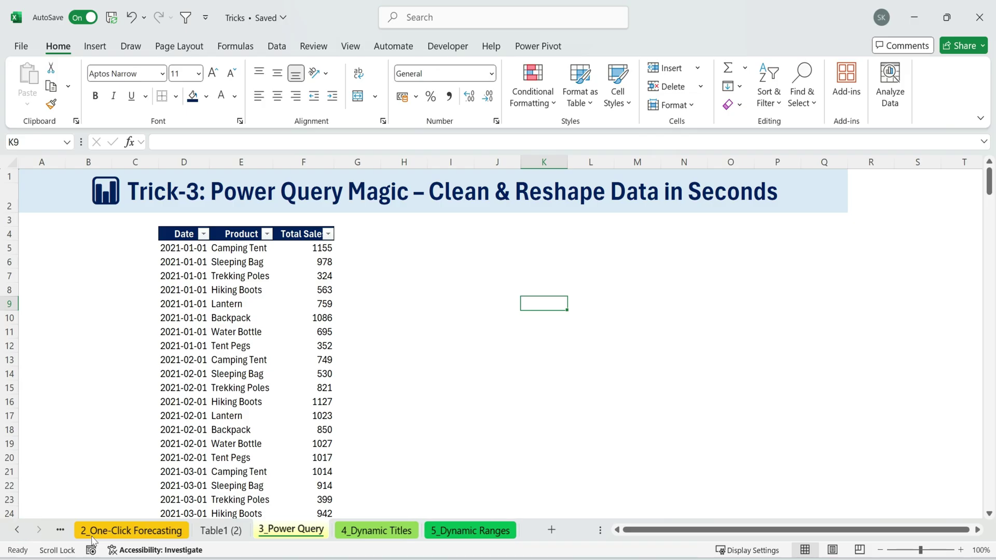
{"action": "left_click", "coordinate": [122, 530]}
{"action": "left_click", "coordinate": [23, 531]}
{"action": "left_click", "coordinate": [23, 530]}
{"action": "left_click", "coordinate": [117, 529]}
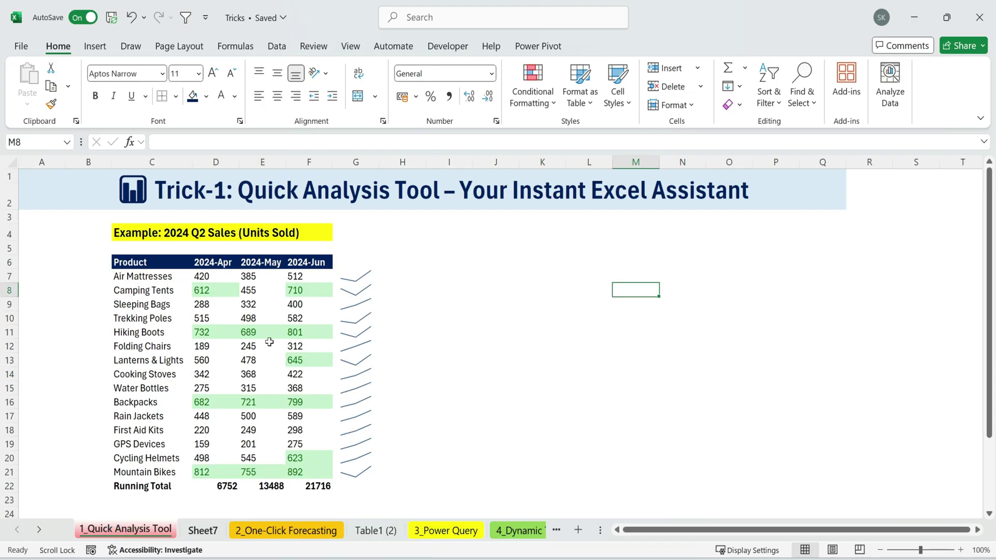